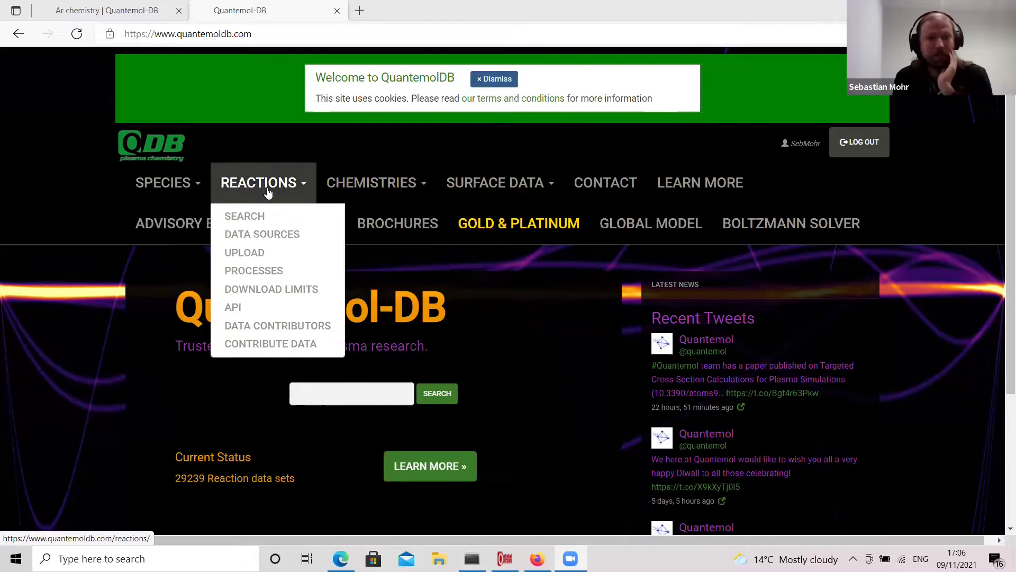
Open the species search page and search the species database for Ar.
mouse_move(397, 185)
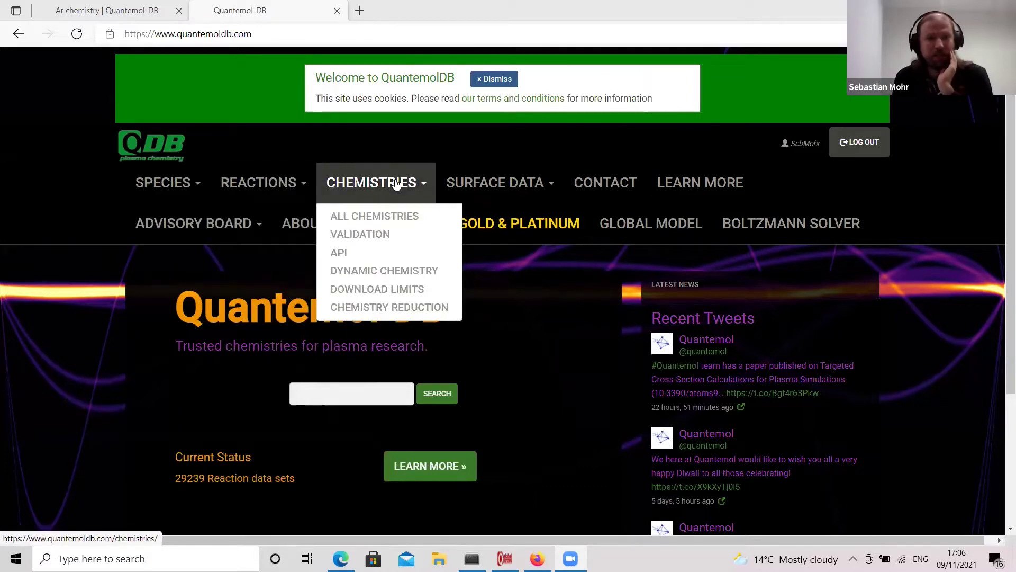
mouse_move(526, 182)
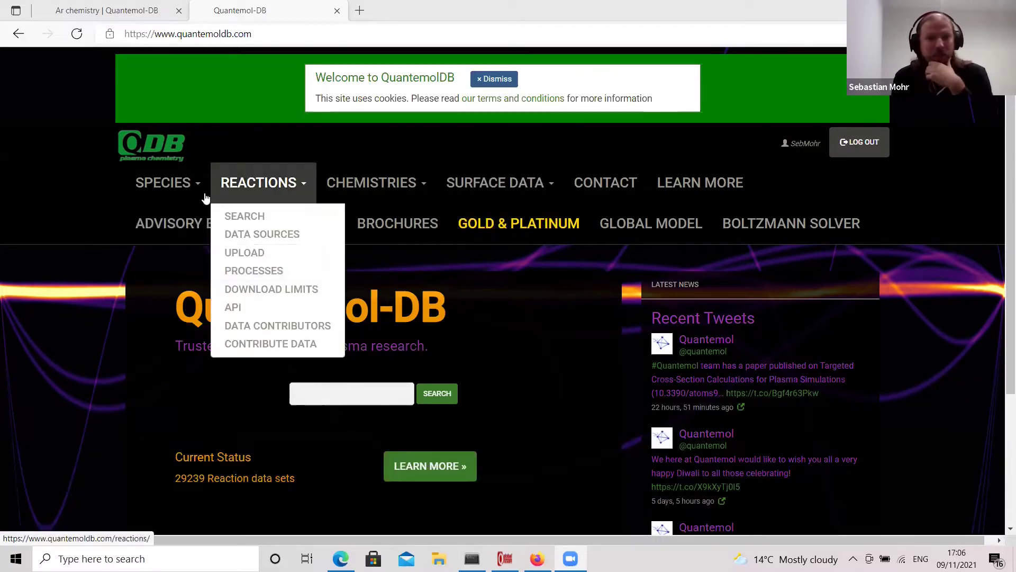
mouse_move(175, 197)
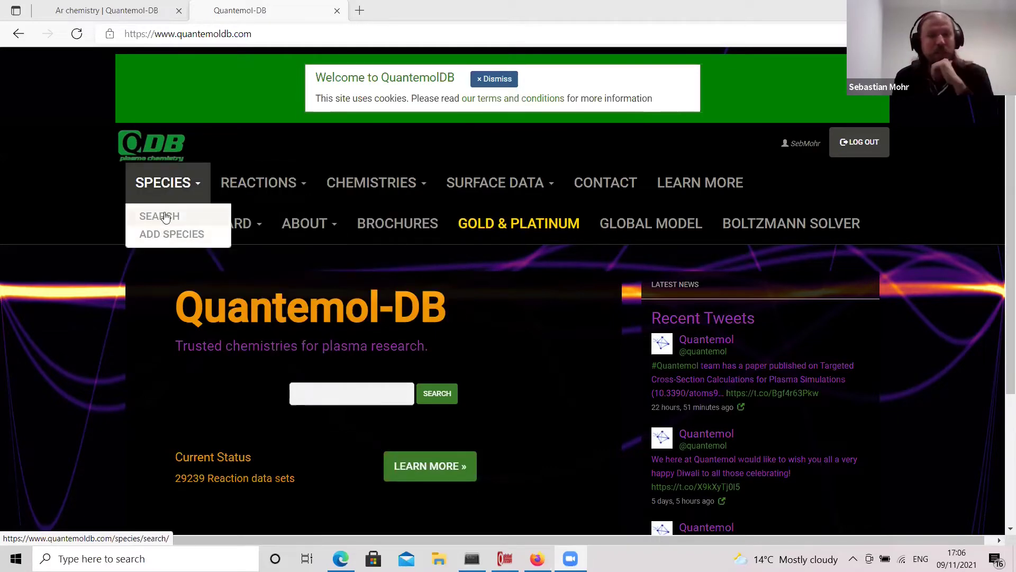
click(164, 217)
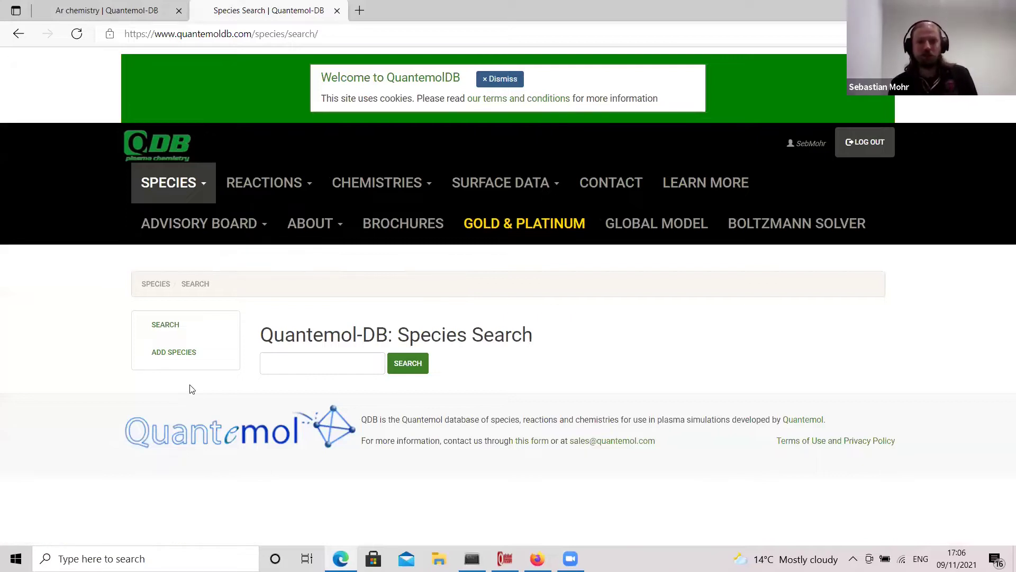
click(297, 365)
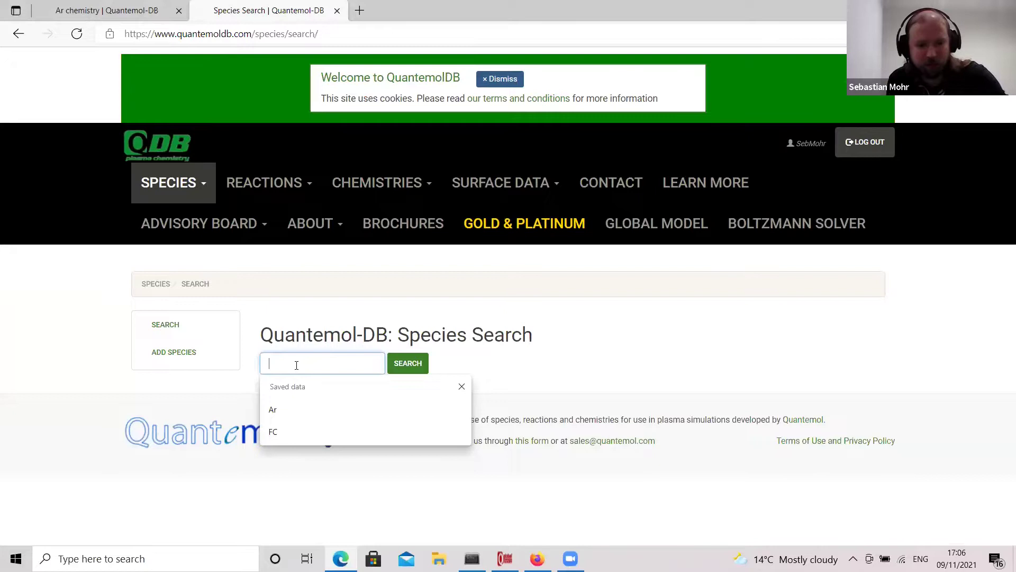
text(Ar)
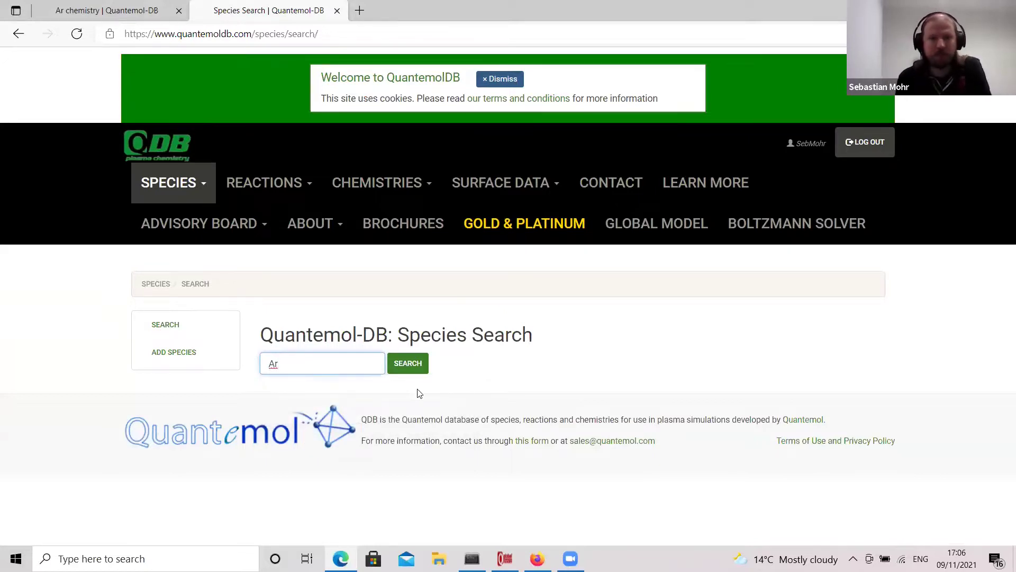
click(411, 365)
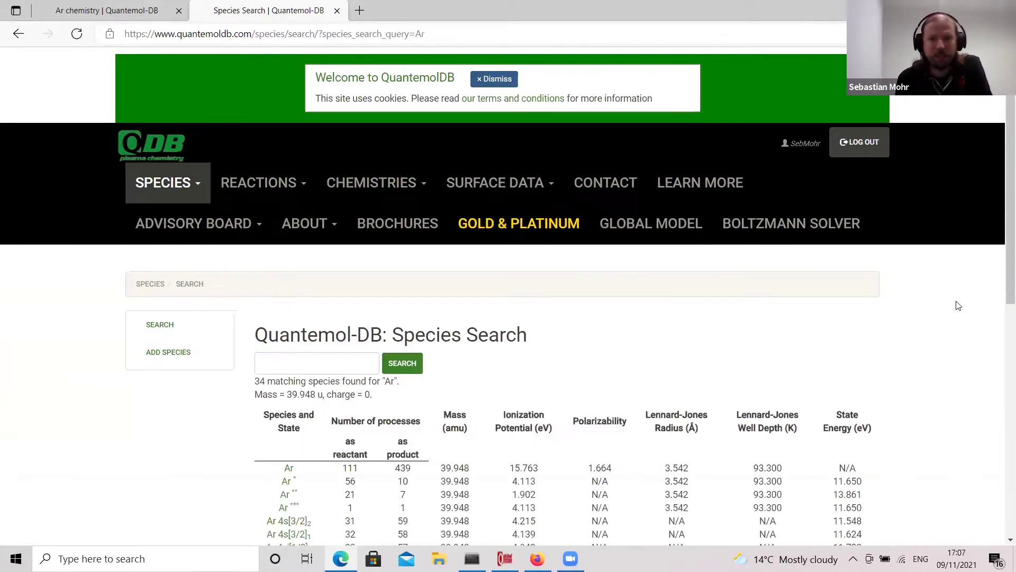
Examine the Ar species table, including the excited states, process counts, ionization potentials, Lennard-Jones parameters and state energies.
scroll(974, 344, down, 6)
scroll(992, 403, down, 1)
scroll(983, 411, down, 1)
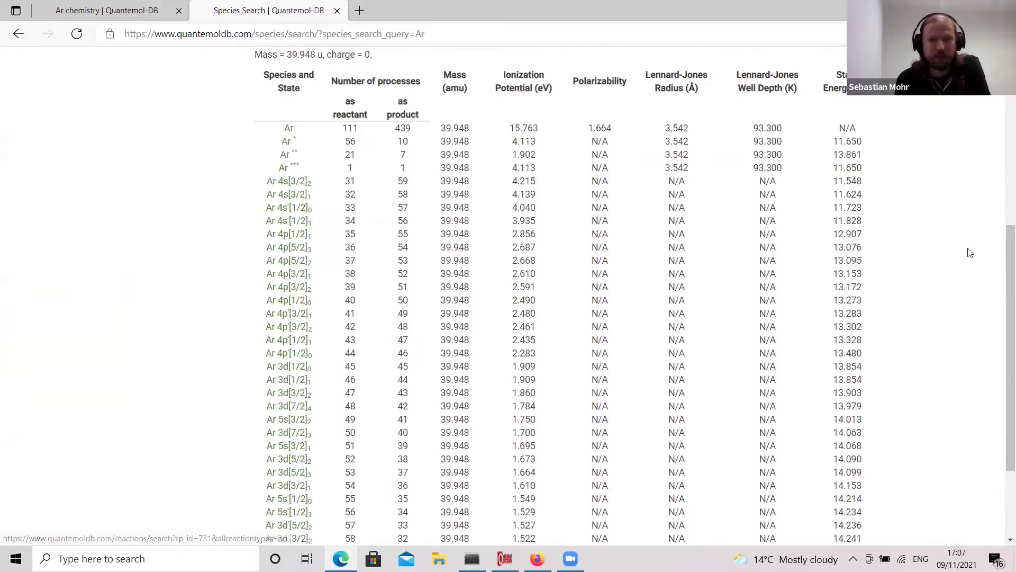
drag(1001, 297, 996, 255)
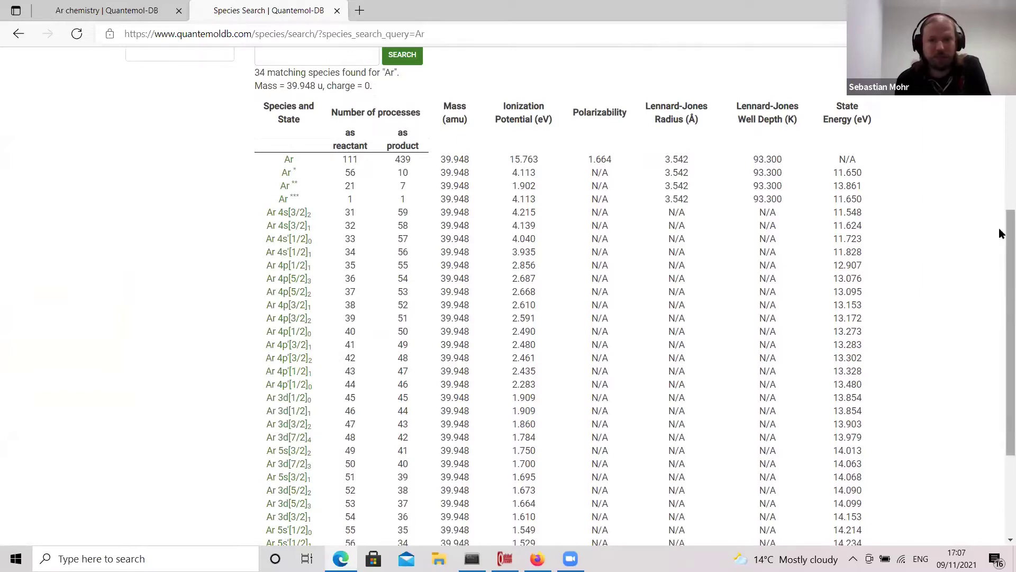
mouse_move(1000, 245)
mouse_down()
mouse_move(1000, 223)
mouse_move(997, 250)
mouse_up()
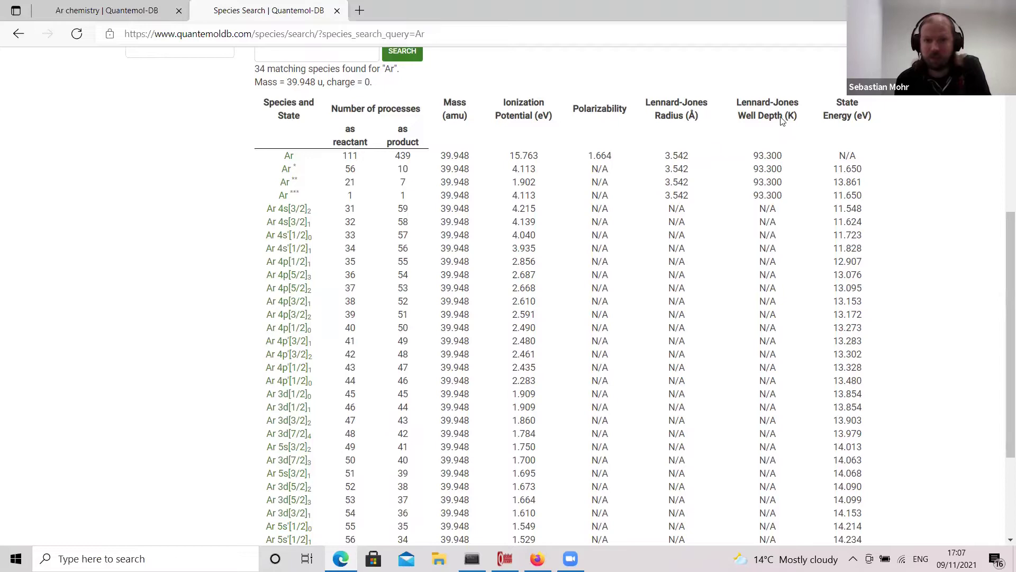
drag(999, 234, 999, 216)
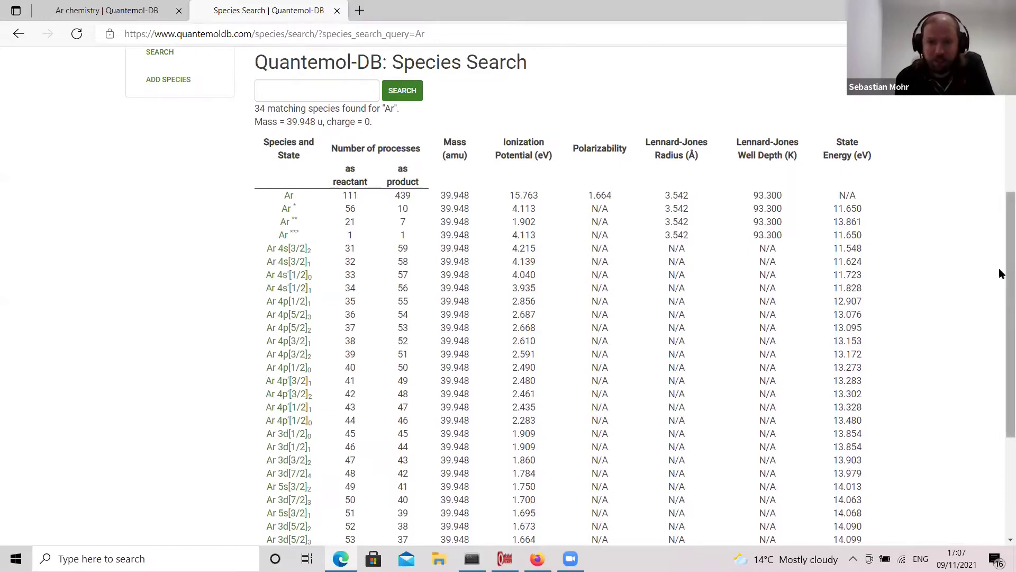
scroll(1000, 274, up, 1)
scroll(1001, 279, down, 1)
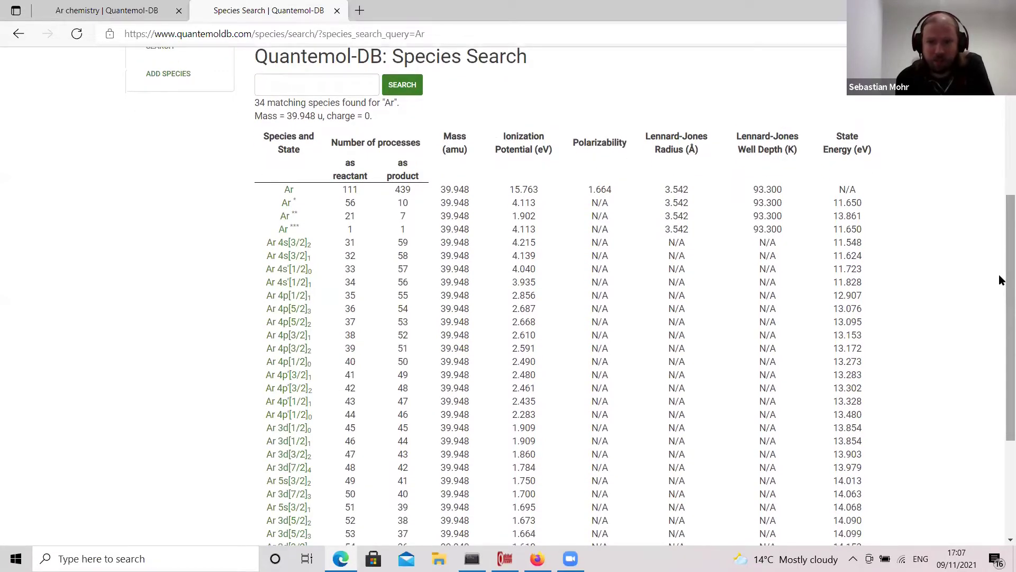
scroll(1001, 278, up, 2)
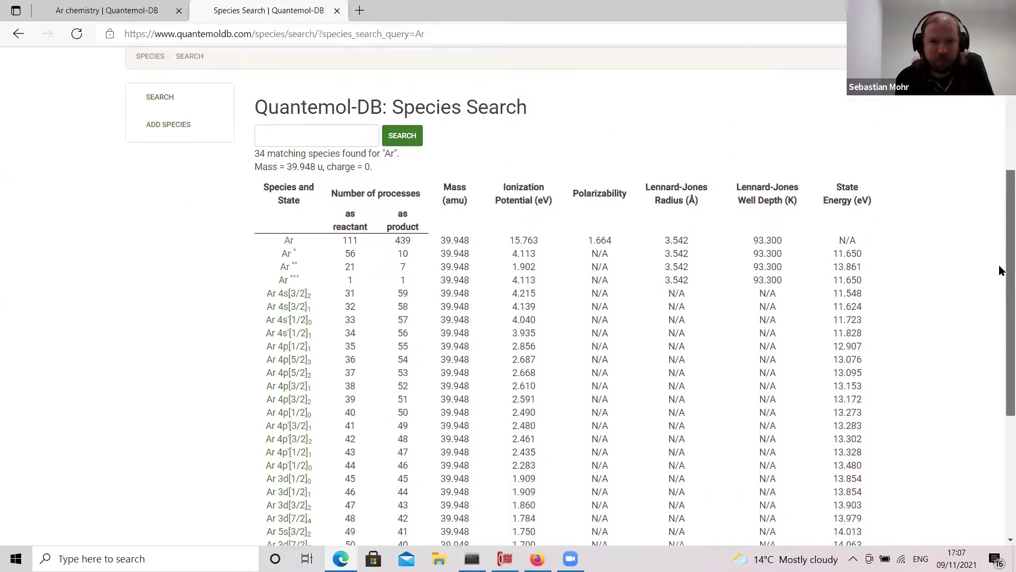
scroll(1001, 271, down, 4)
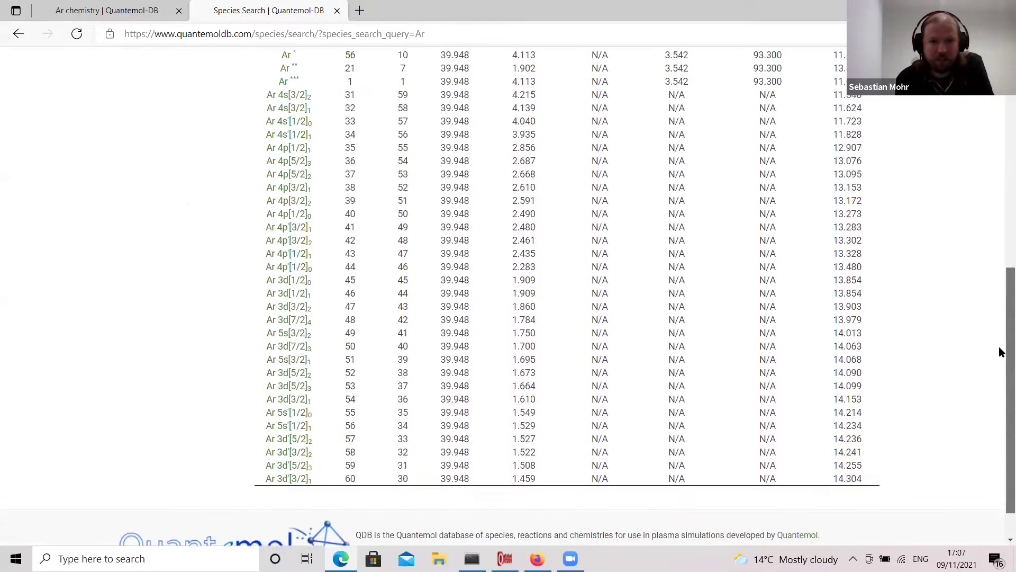
scroll(1001, 352, up, 4)
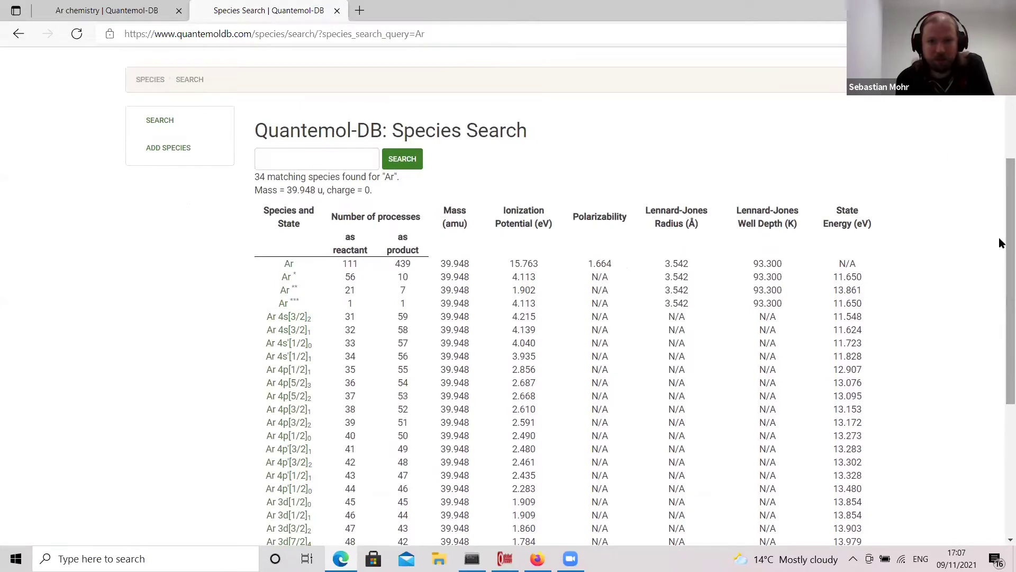
scroll(1000, 233, up, 1)
scroll(1001, 217, down, 1)
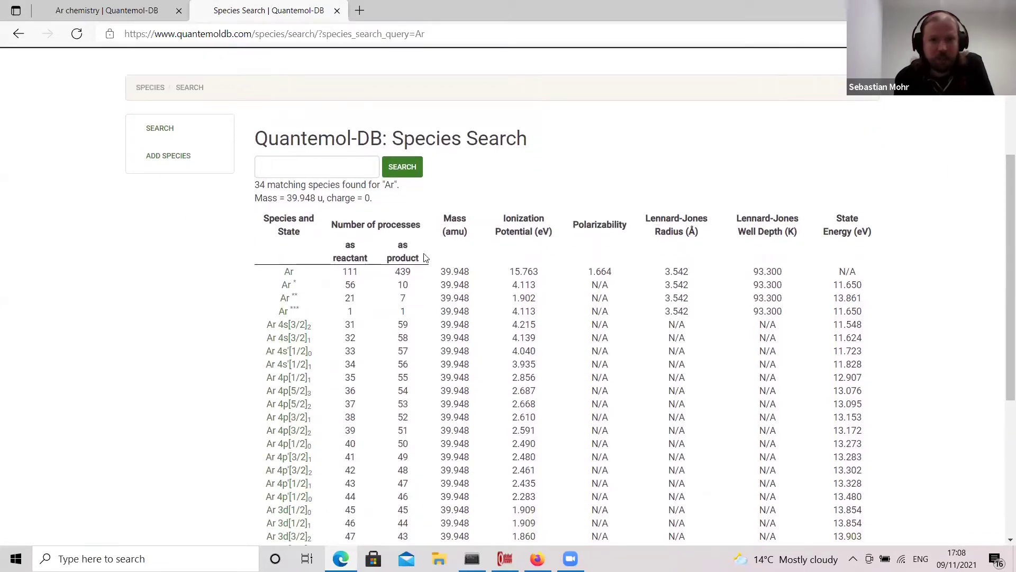
Search the species database for FC and view the matching species.
click(340, 169)
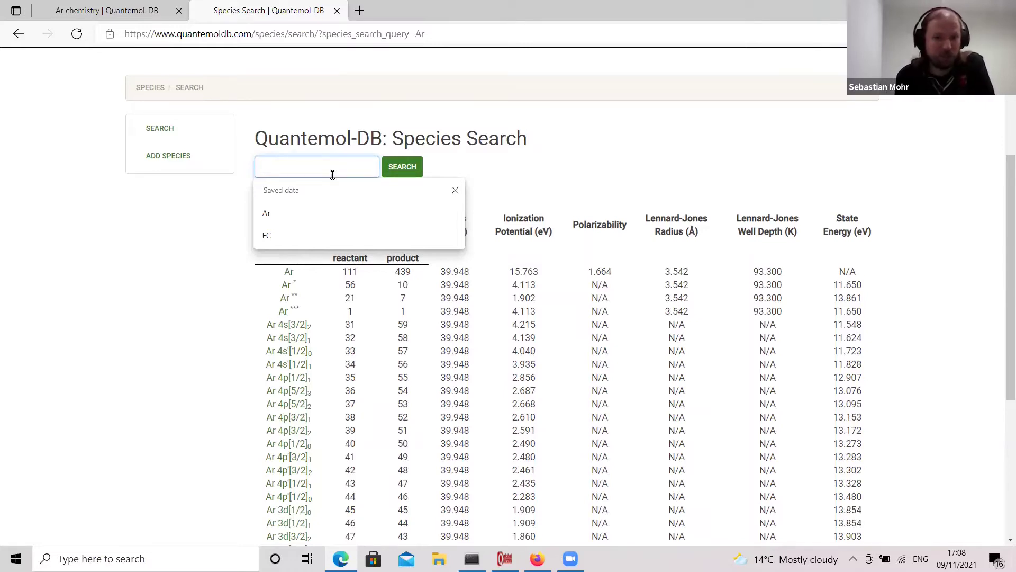
click(279, 238)
click(402, 177)
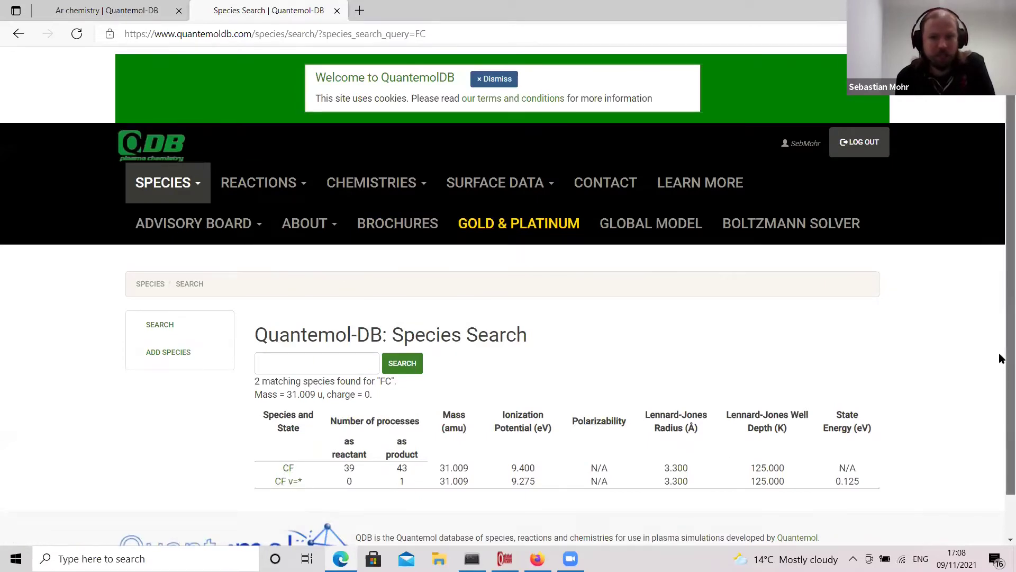
scroll(1000, 358, down, 1)
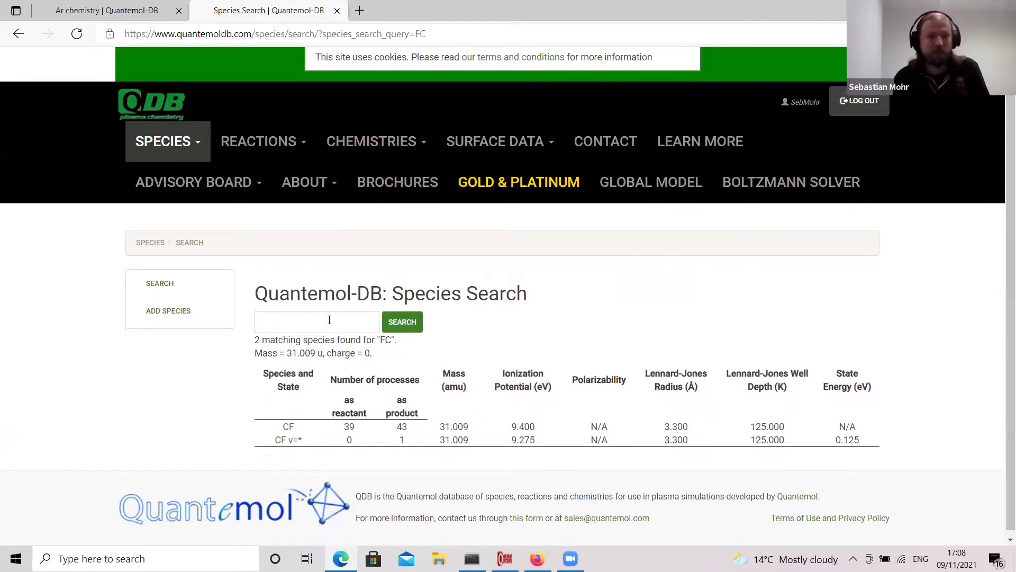
Try to search the species database for AR, written entirely in capital letters.
click(329, 319)
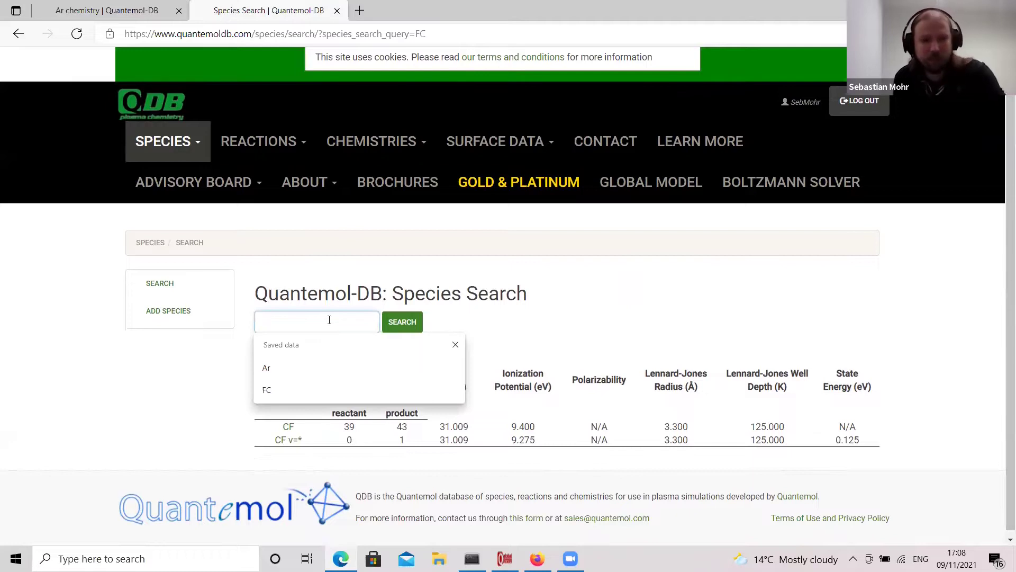
text(AR)
click(389, 323)
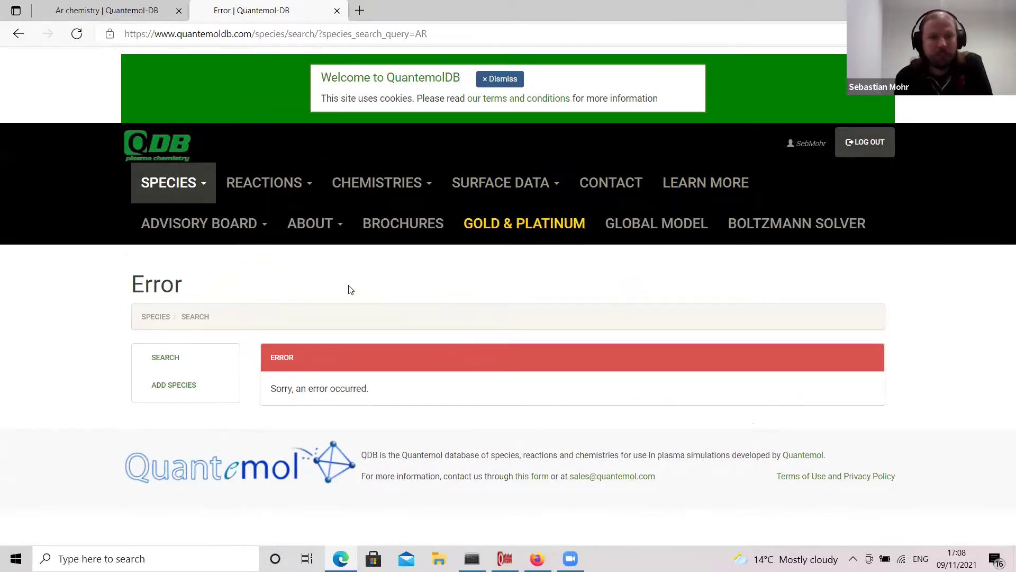
Return to the species search, search for Ar, and open the ground-state Ar entry from the results.
mouse_move(196, 183)
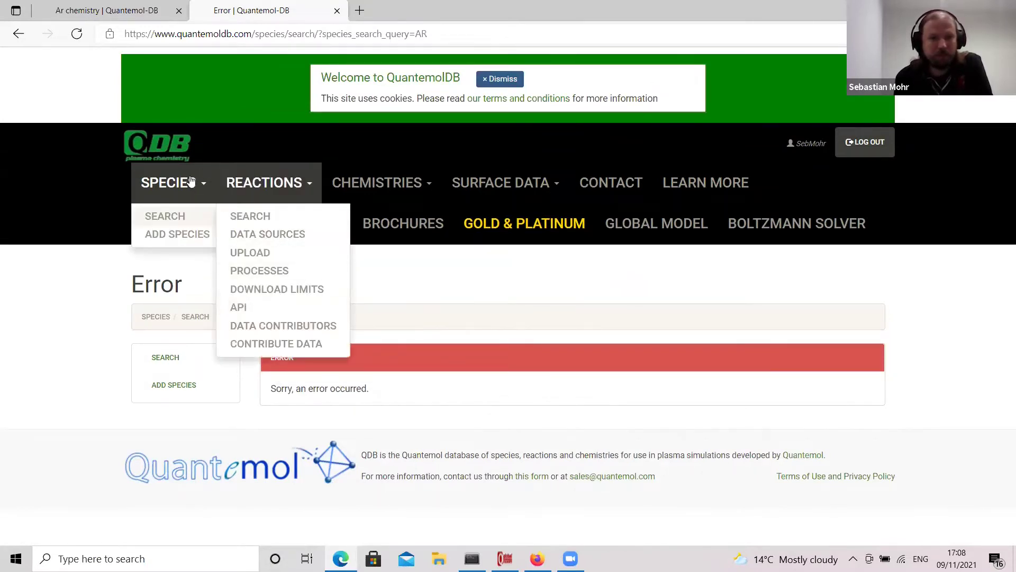
click(170, 217)
click(320, 362)
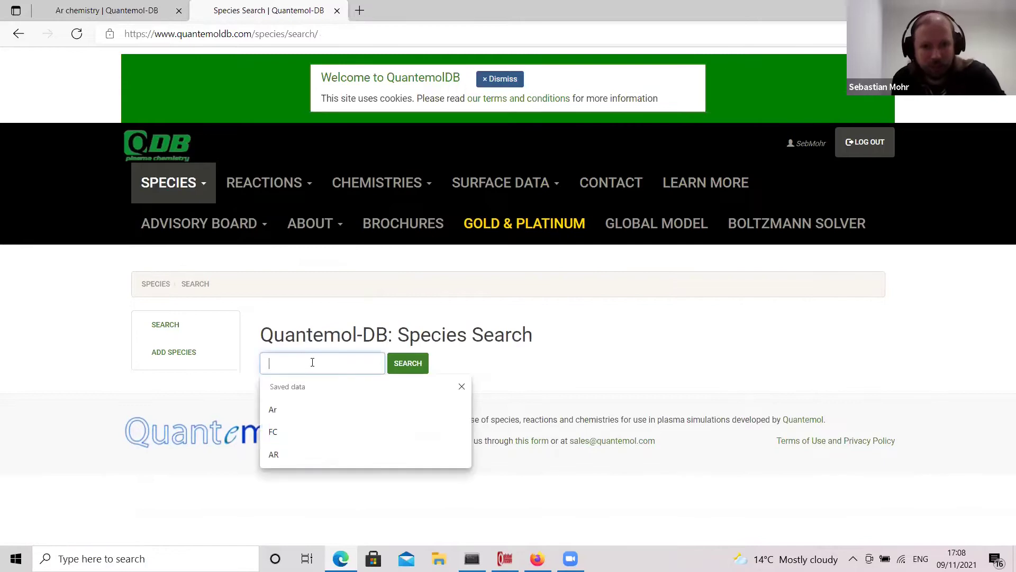
text(Ar)
click(408, 364)
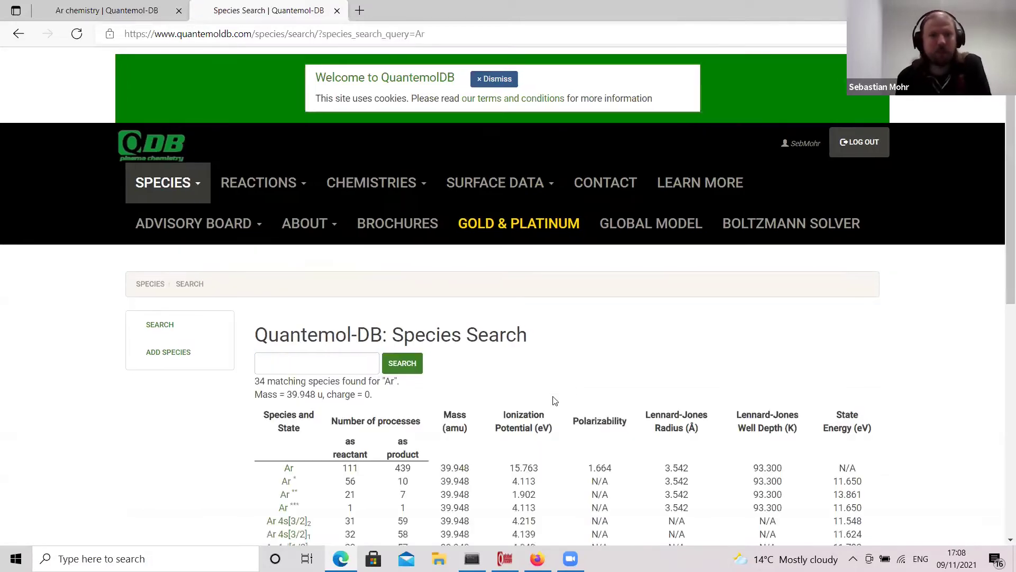
scroll(642, 336, down, 2)
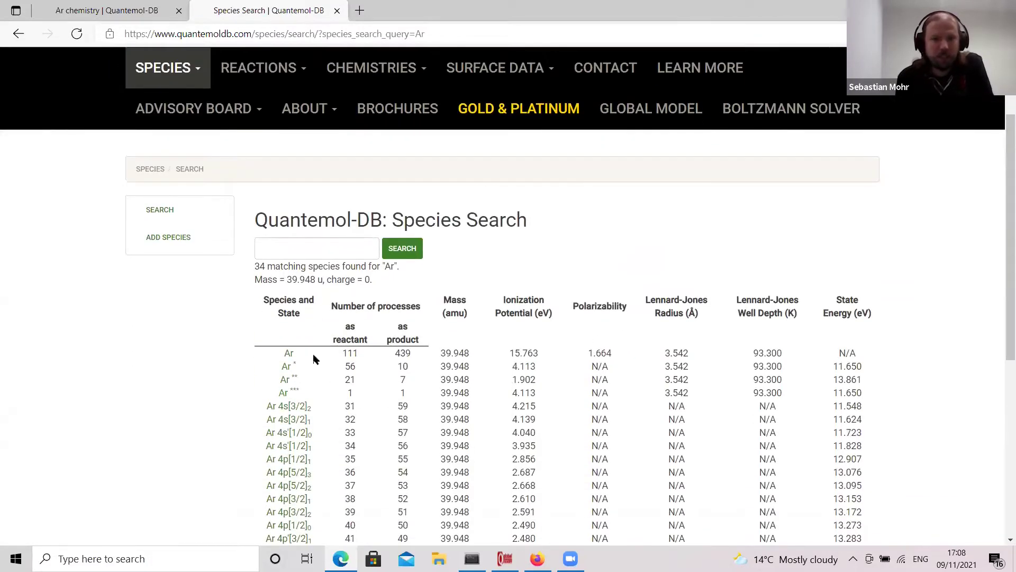
click(291, 358)
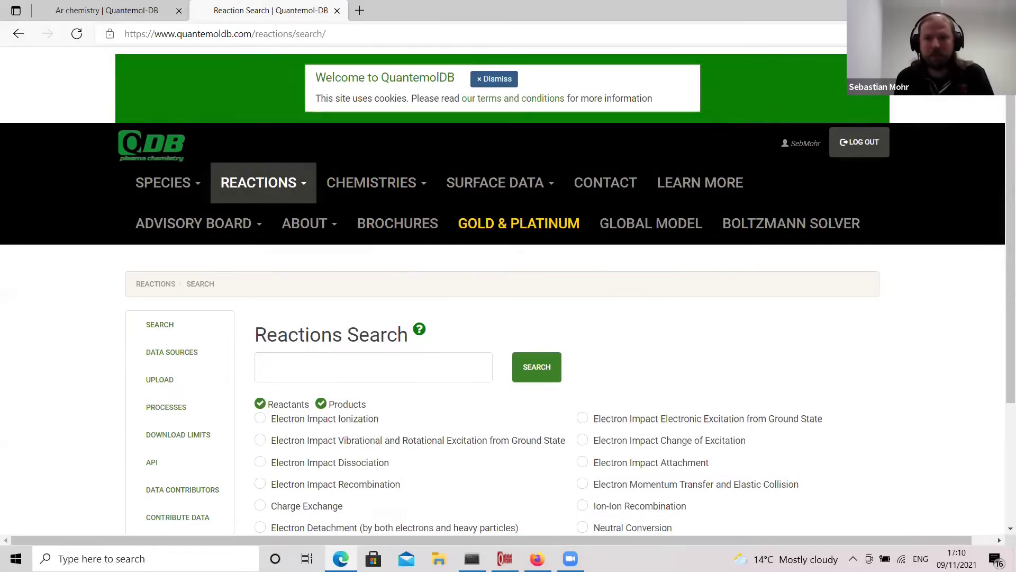
Search the reactions for Ar as a reactant only, without products, filtered to Electron Impact Ionization.
scroll(970, 259, down, 2)
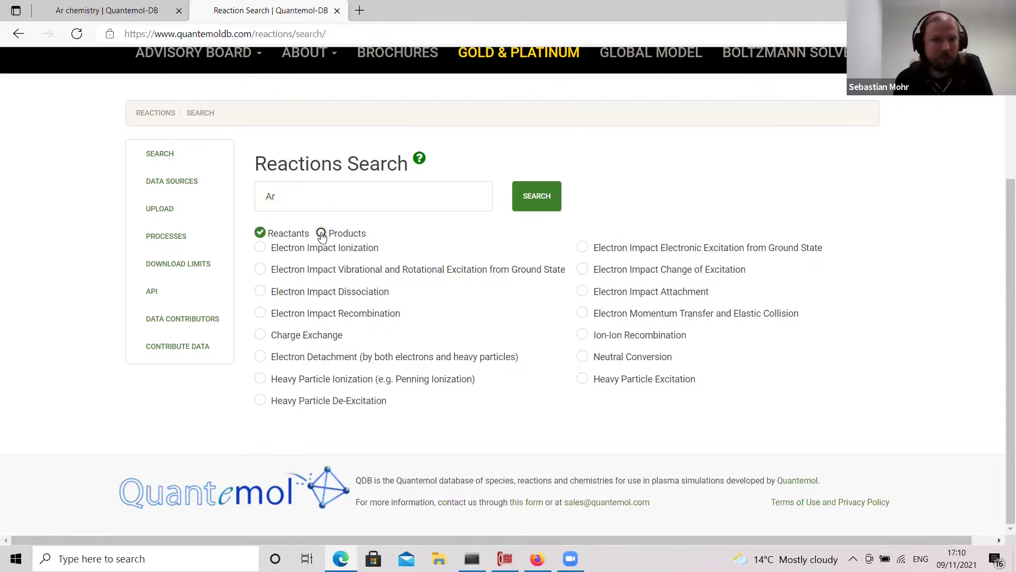
click(261, 252)
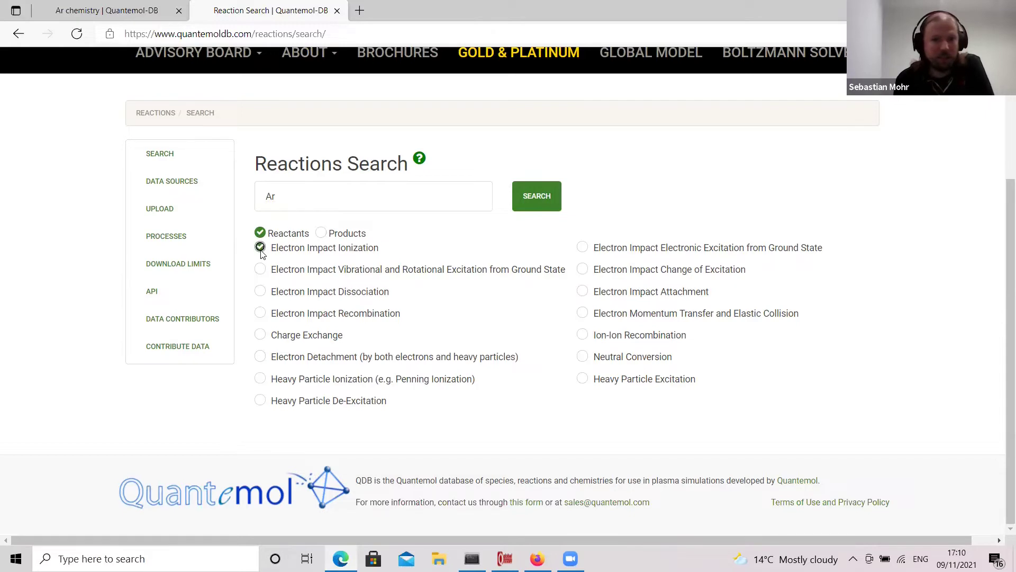
click(538, 204)
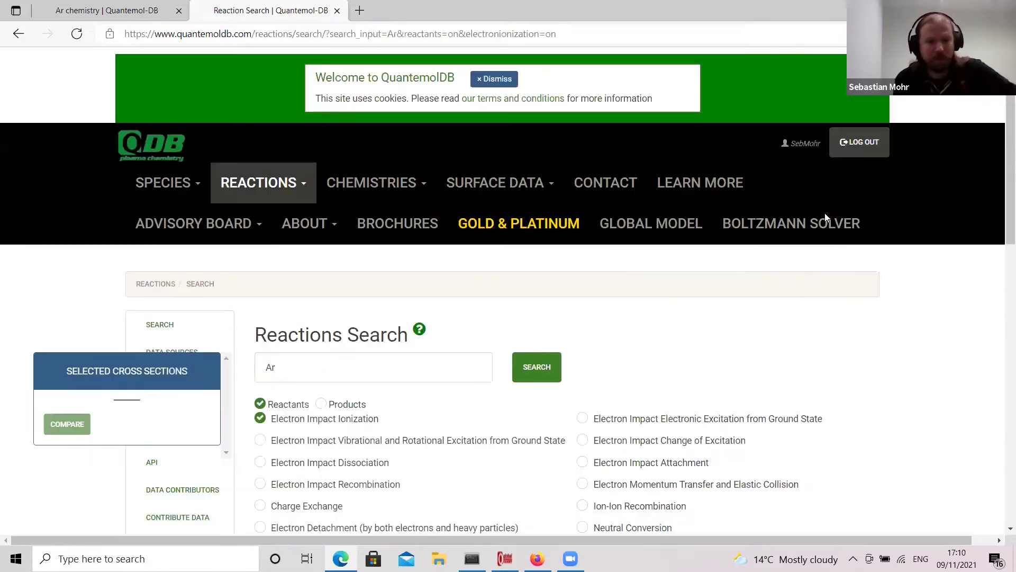
Examine the Ar ionization results, including the species state list, the reactions and their available cross-section and rate constant data.
scroll(1000, 227, down, 1)
scroll(1000, 228, down, 8)
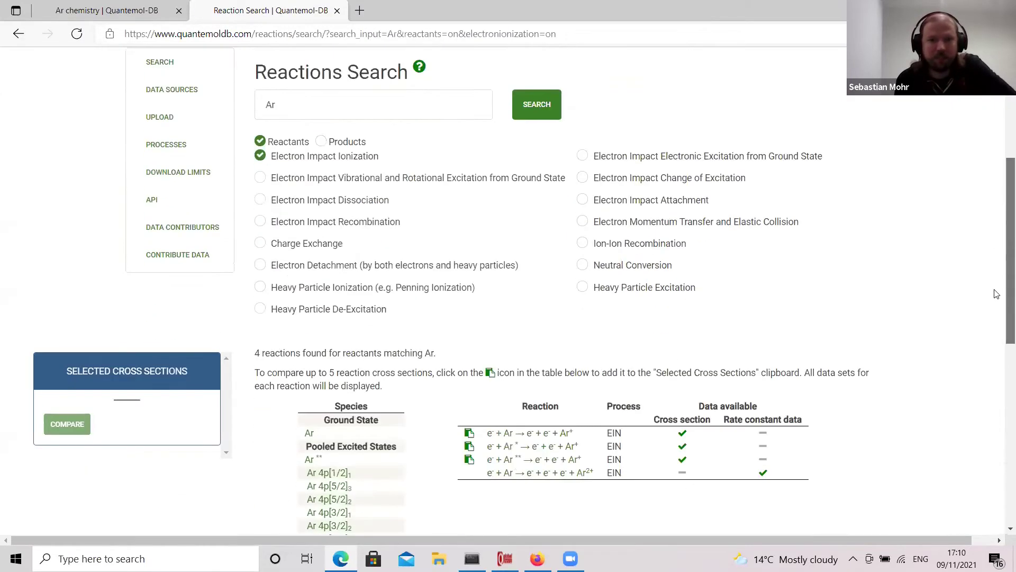
scroll(995, 346, down, 4)
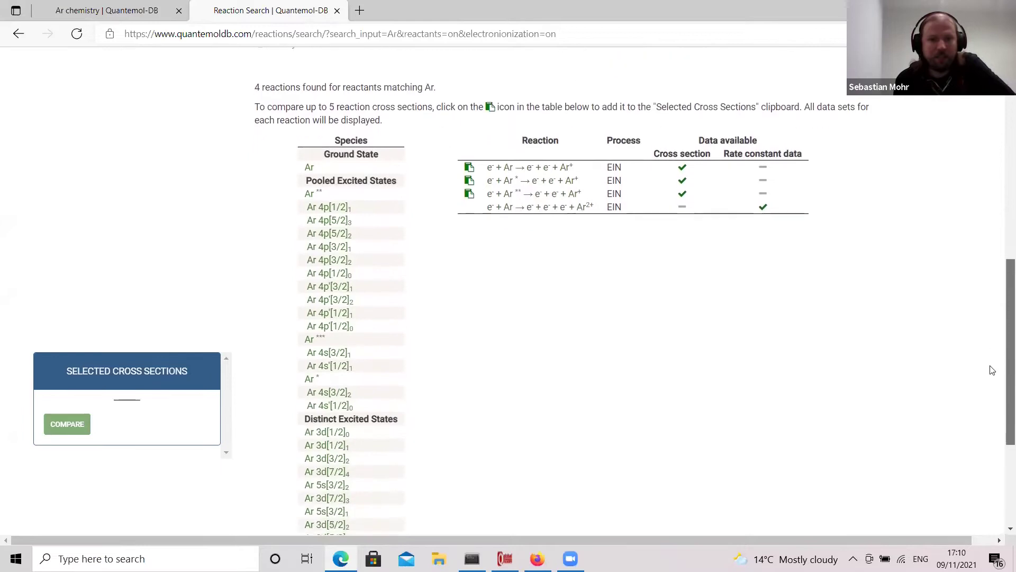
scroll(979, 398, up, 1)
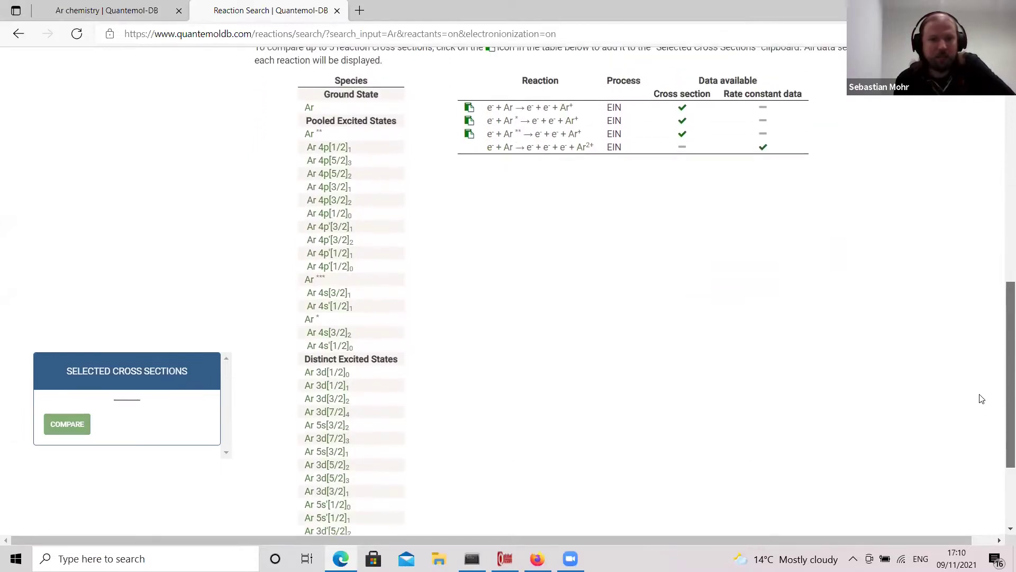
scroll(980, 399, down, 1)
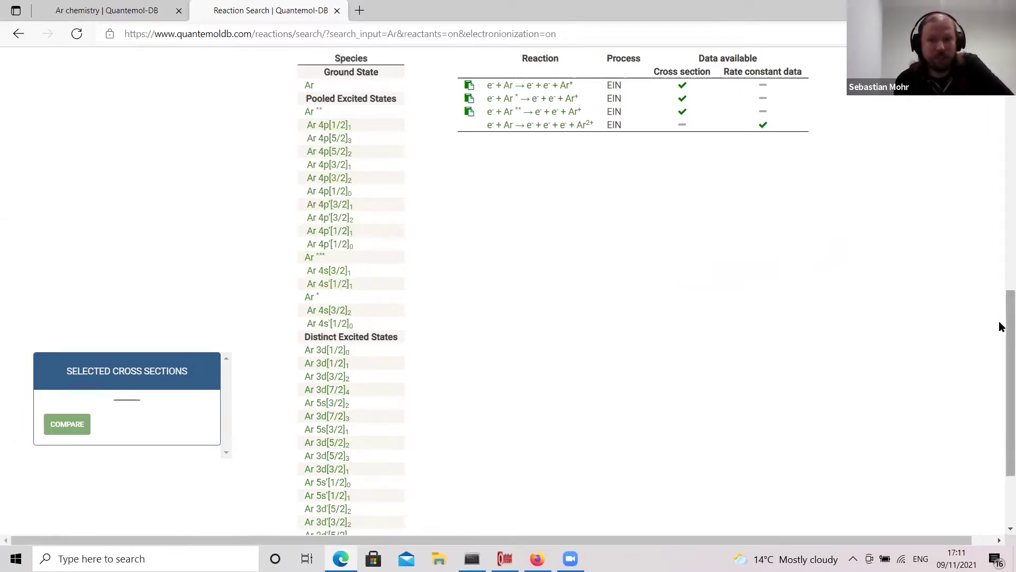
scroll(1000, 327, down, 3)
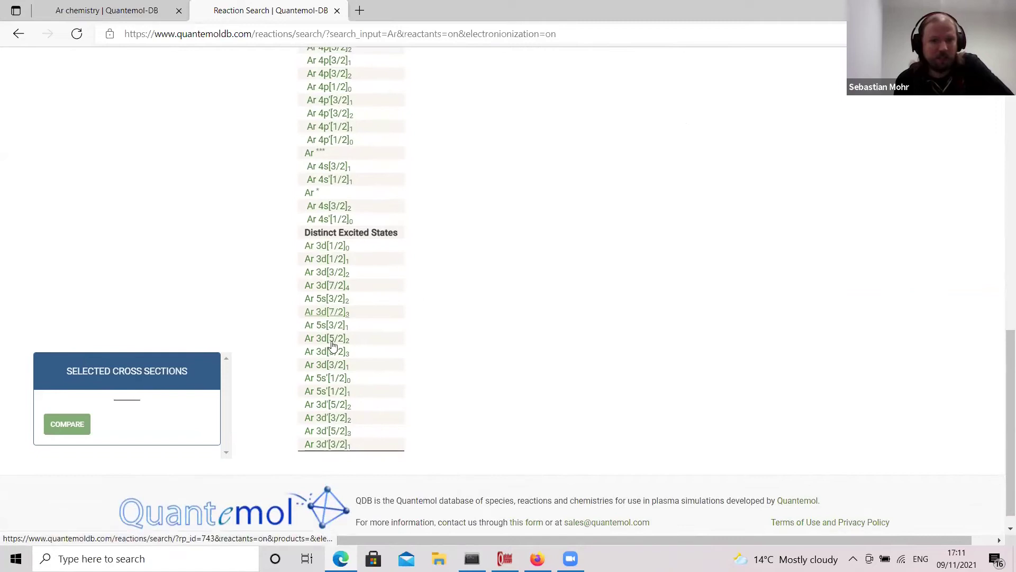
drag(999, 366, 994, 245)
scroll(994, 245, up, 2)
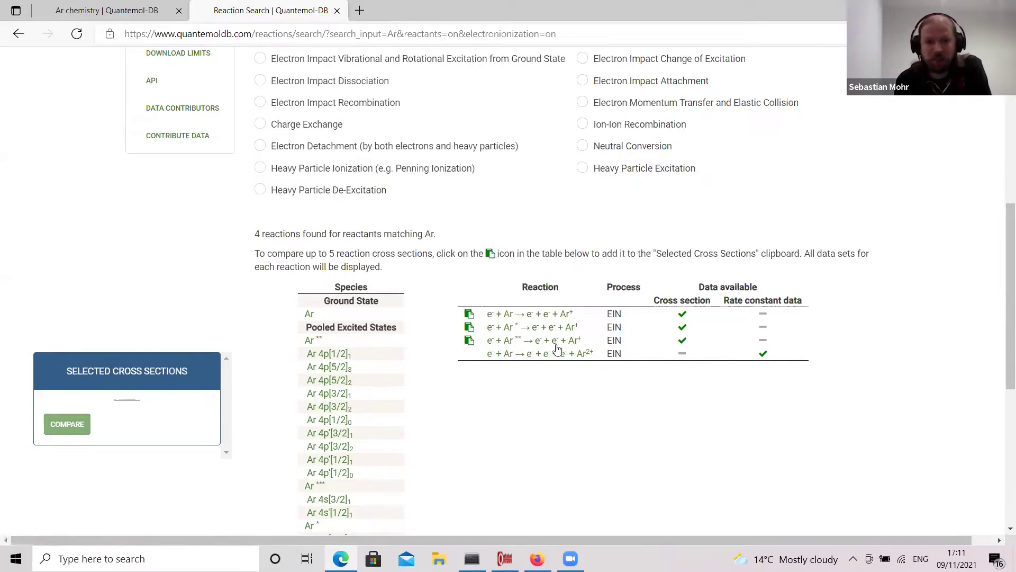
Open the details of the ground-state Ar to Ar⁺ ionization reaction in a new browser tab.
right_click(555, 313)
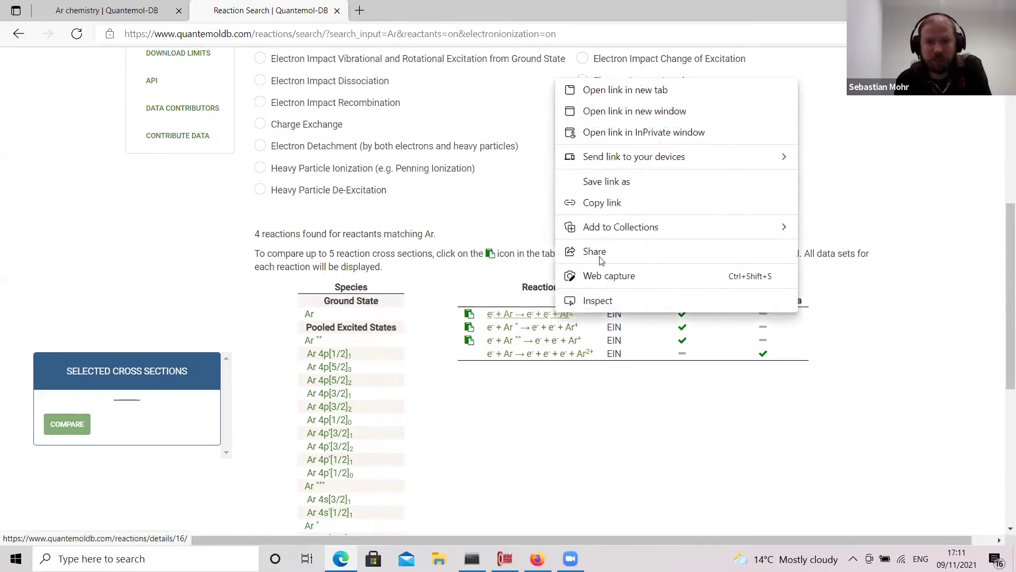
click(627, 91)
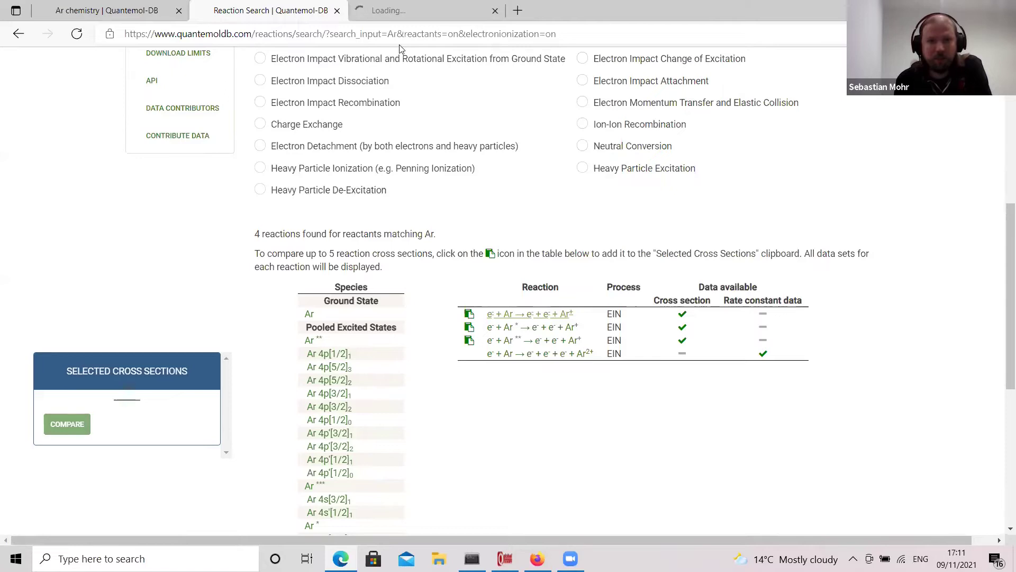
click(401, 16)
Examine the reaction's electron collision cross-section plot and dataset D7's derived Arrhenius parameters, references, downloads and ratings.
scroll(1000, 181, down, 2)
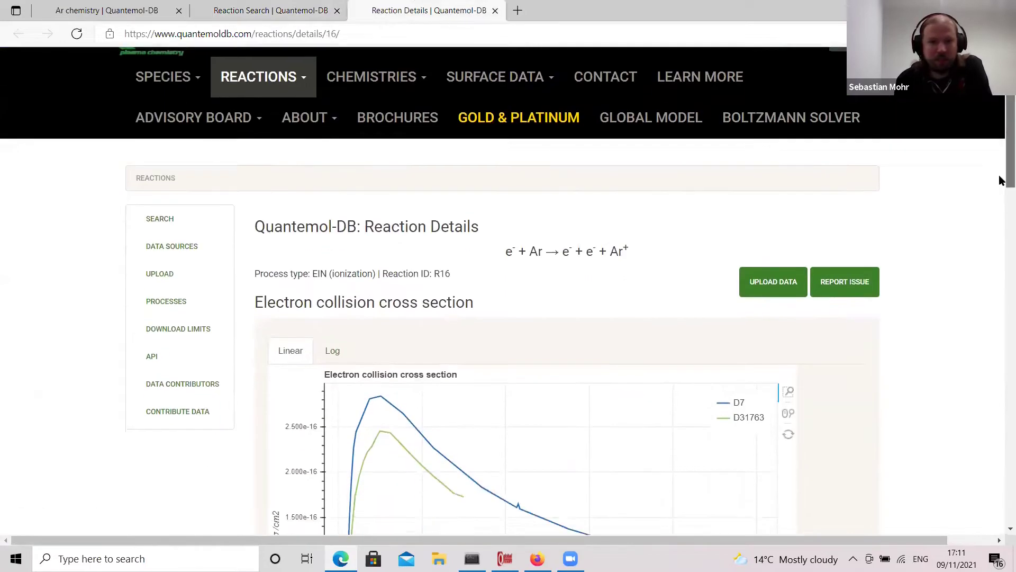
scroll(1000, 180, down, 2)
scroll(1000, 181, down, 1)
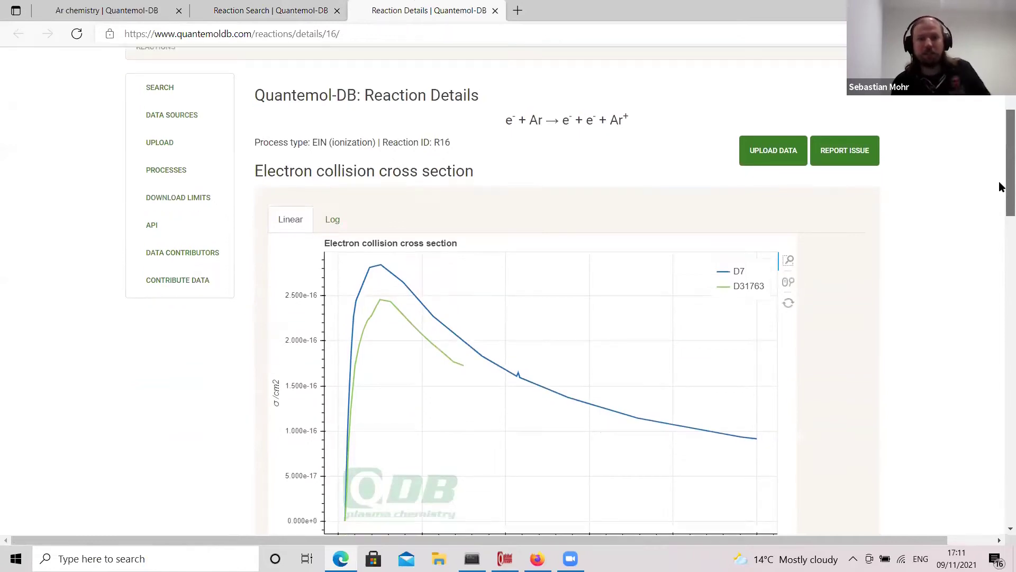
scroll(1000, 182, down, 2)
scroll(1000, 206, down, 1)
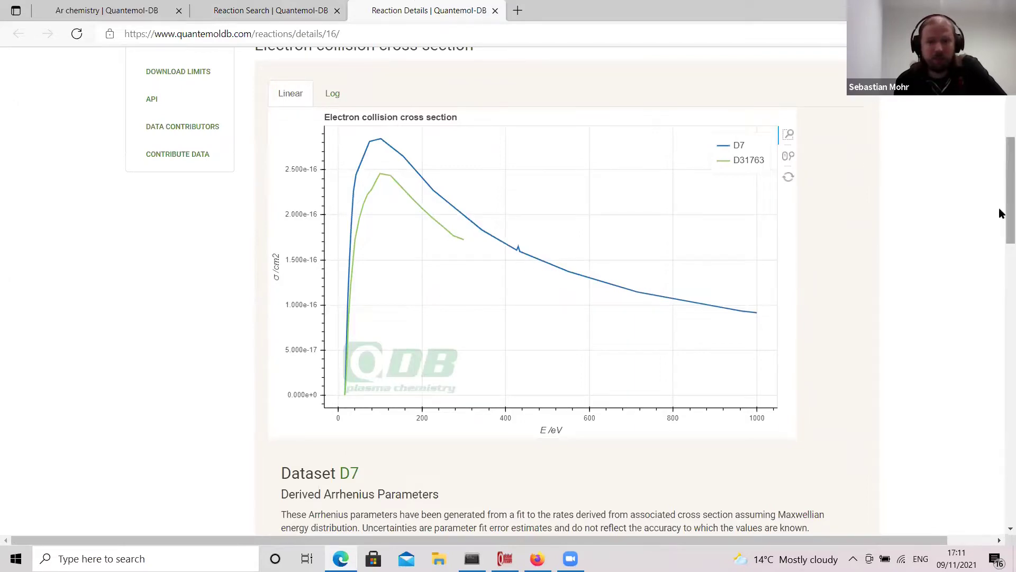
drag(1000, 203, 999, 280)
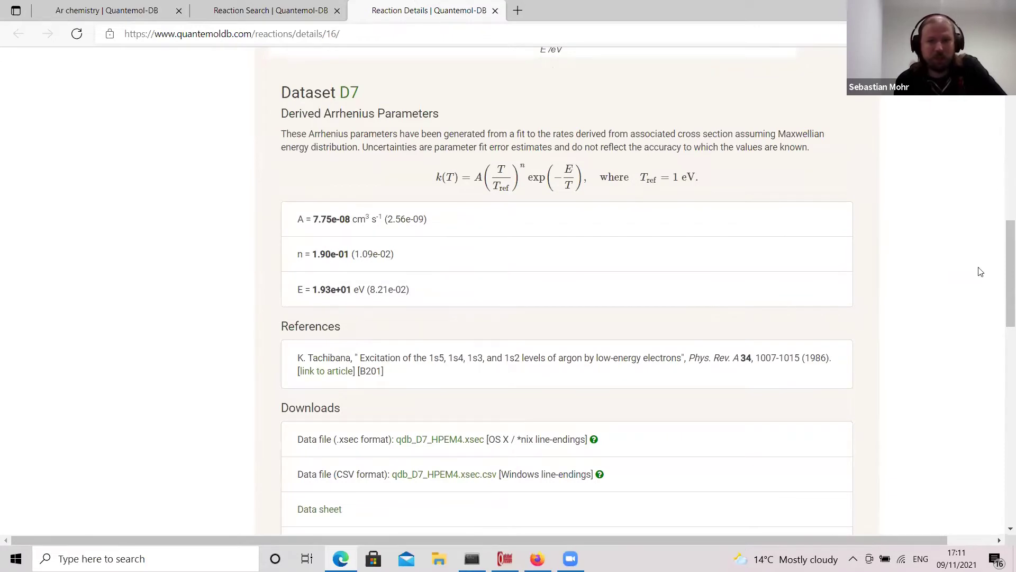
drag(1005, 272, 992, 318)
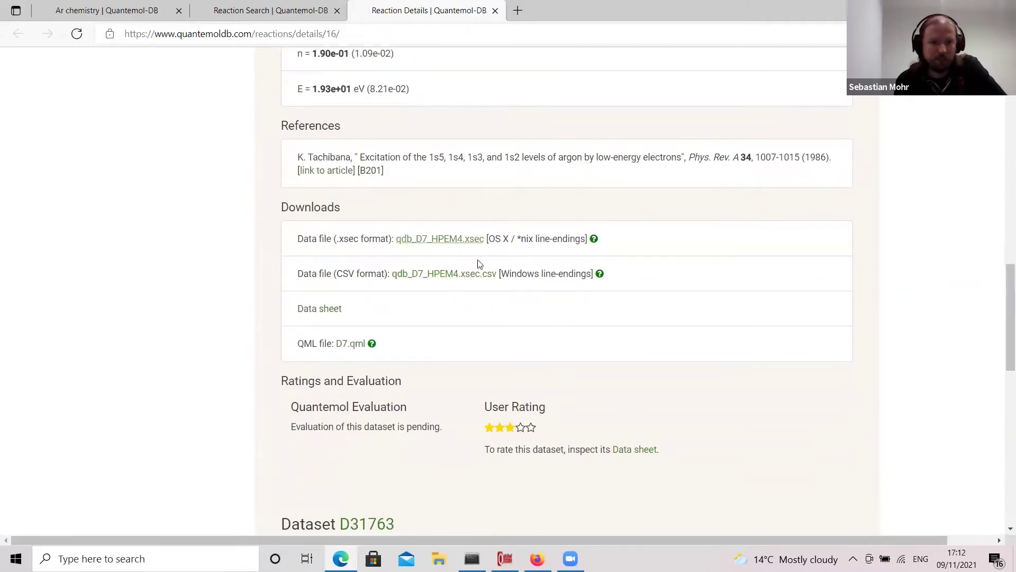
drag(1001, 300, 986, 134)
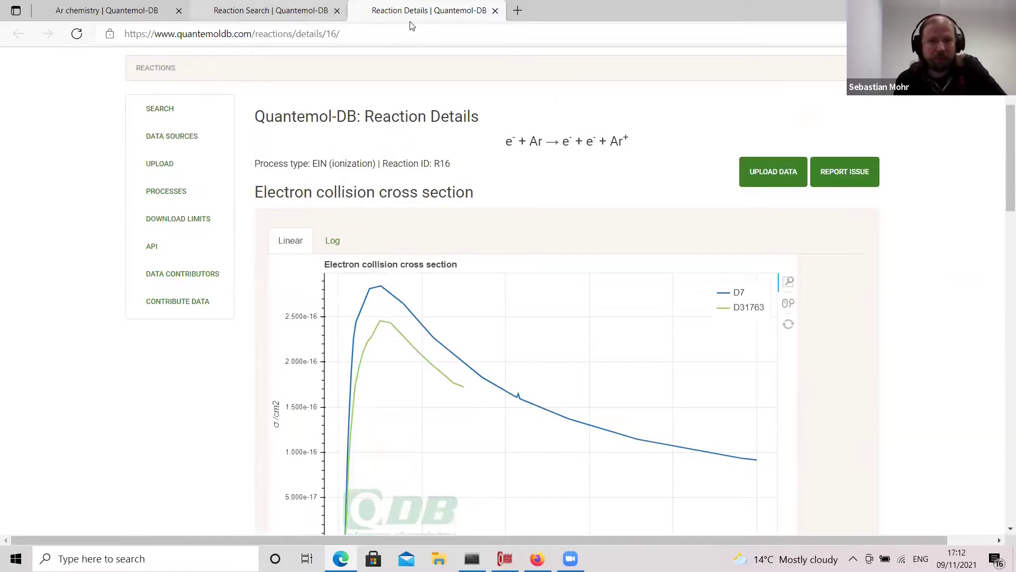
Return to the search results, select the Ar, Ar* and Ar** ionization cross sections, and compare them in one plot.
click(271, 10)
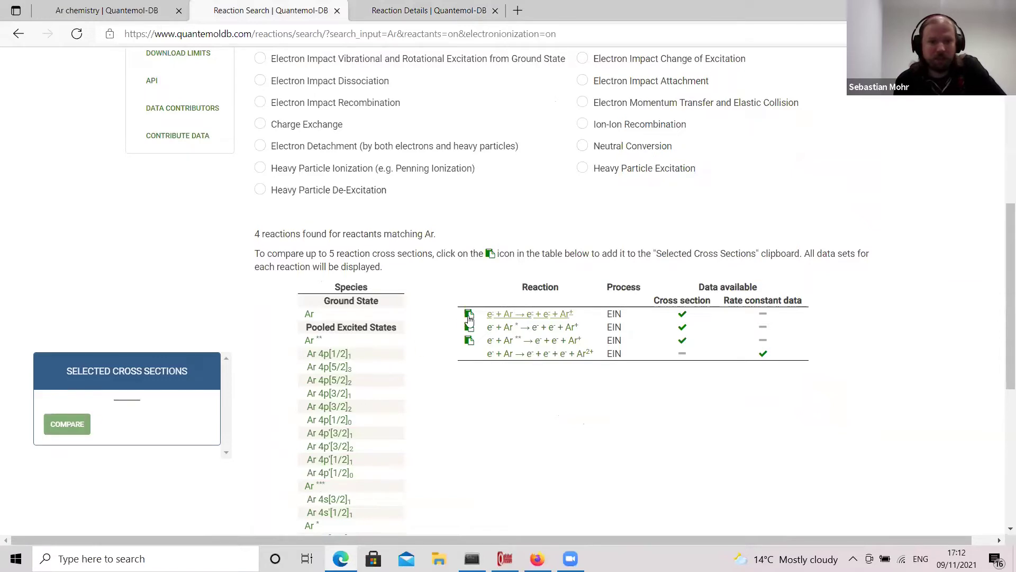
drag(469, 318, 167, 372)
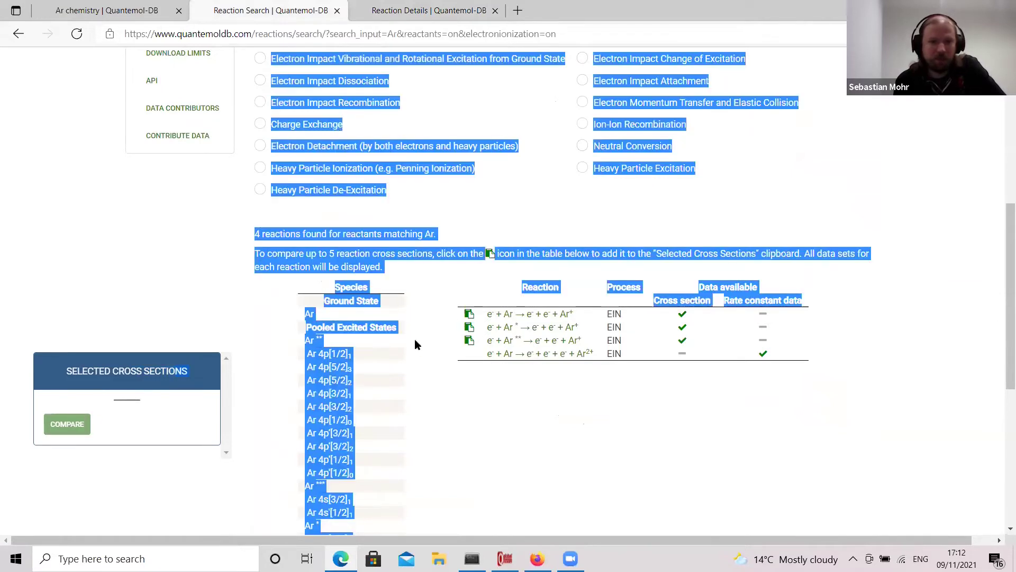
click(469, 315)
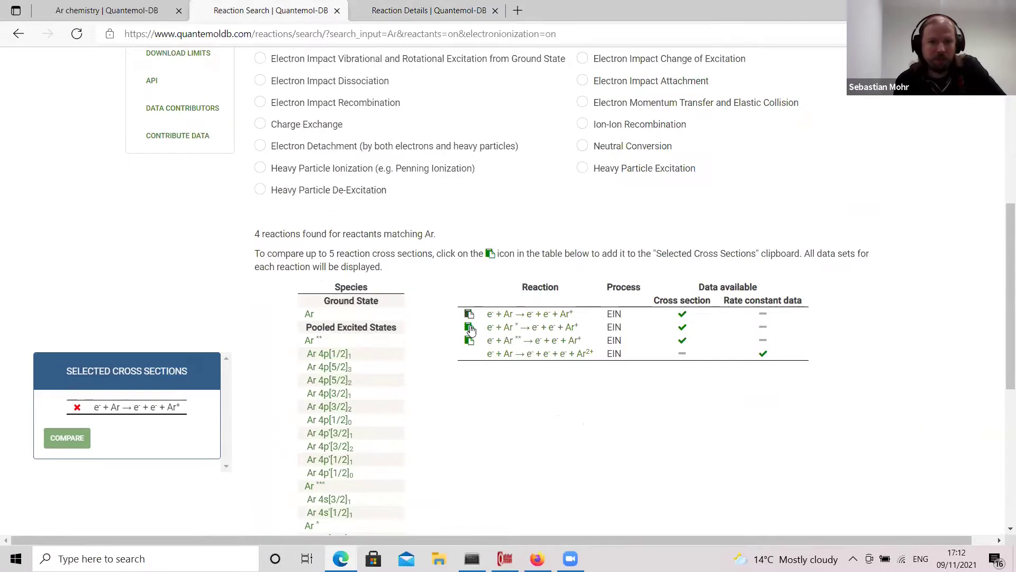
click(469, 328)
click(469, 340)
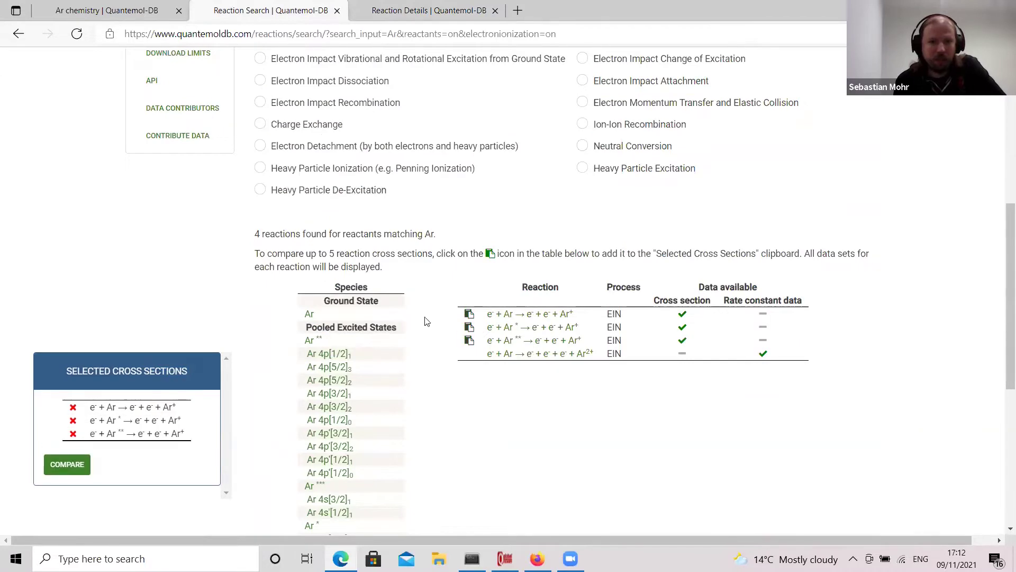
click(71, 469)
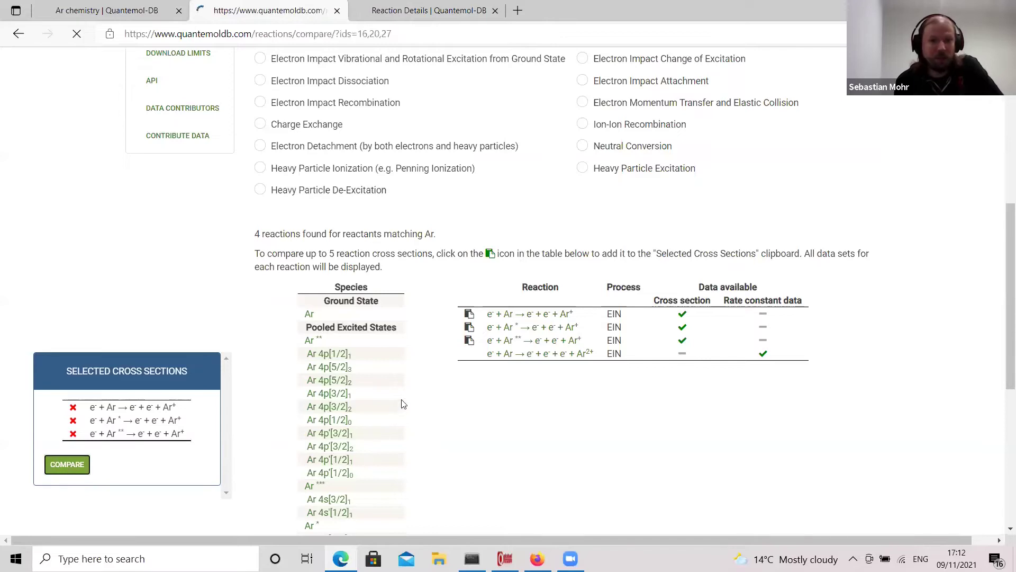
scroll(990, 323, down, 5)
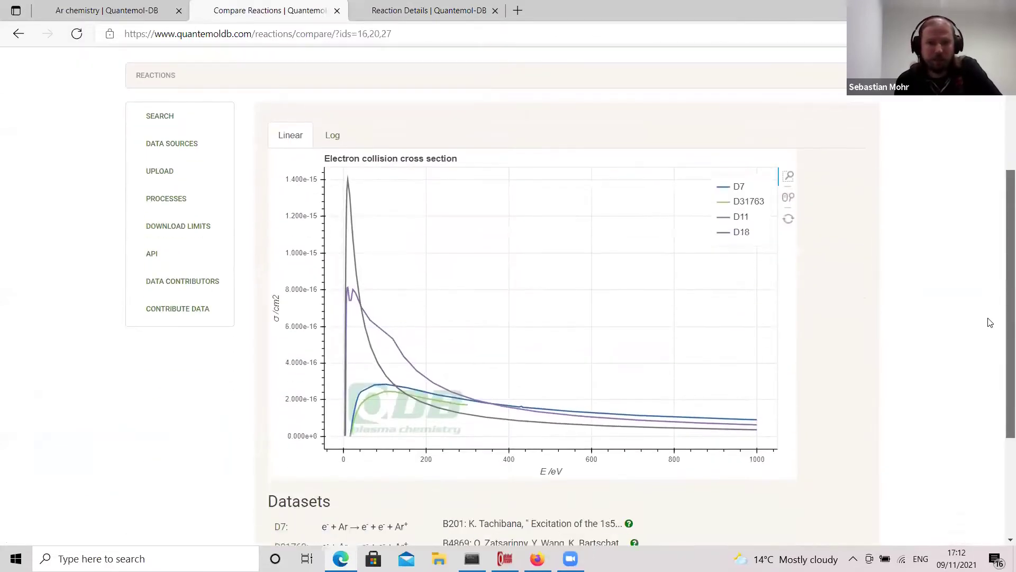
scroll(990, 323, down, 1)
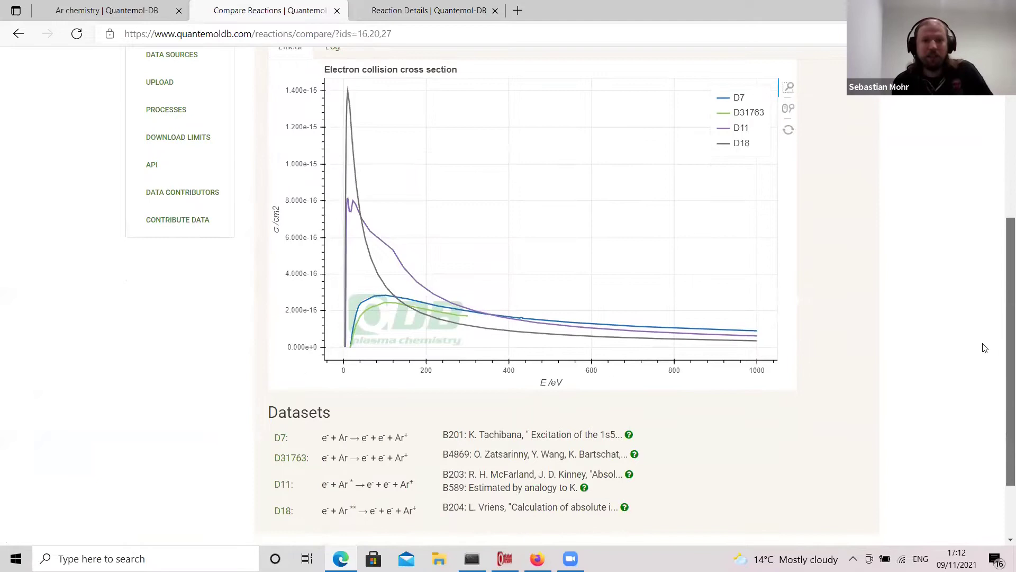
scroll(982, 371, down, 2)
scroll(974, 338, up, 5)
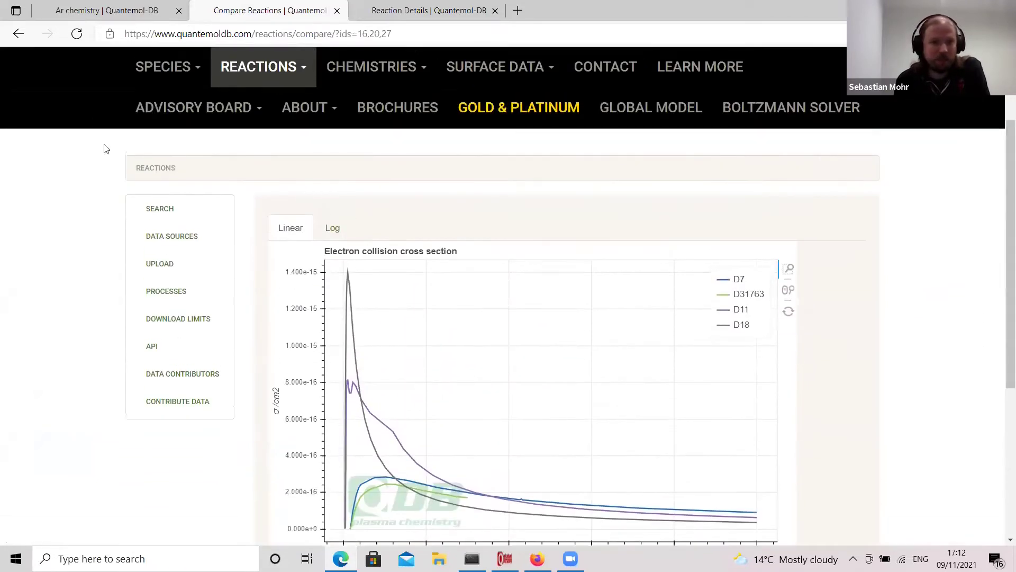
Go back to the reaction search and find Electron Impact Ionization reactions with He as a reactant.
click(19, 33)
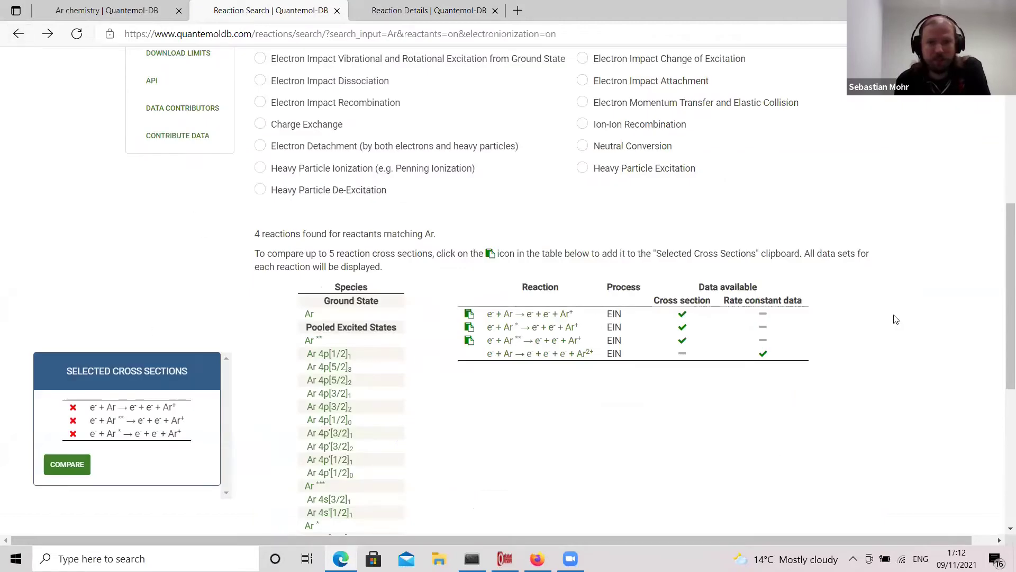
scroll(434, 212, up, 4)
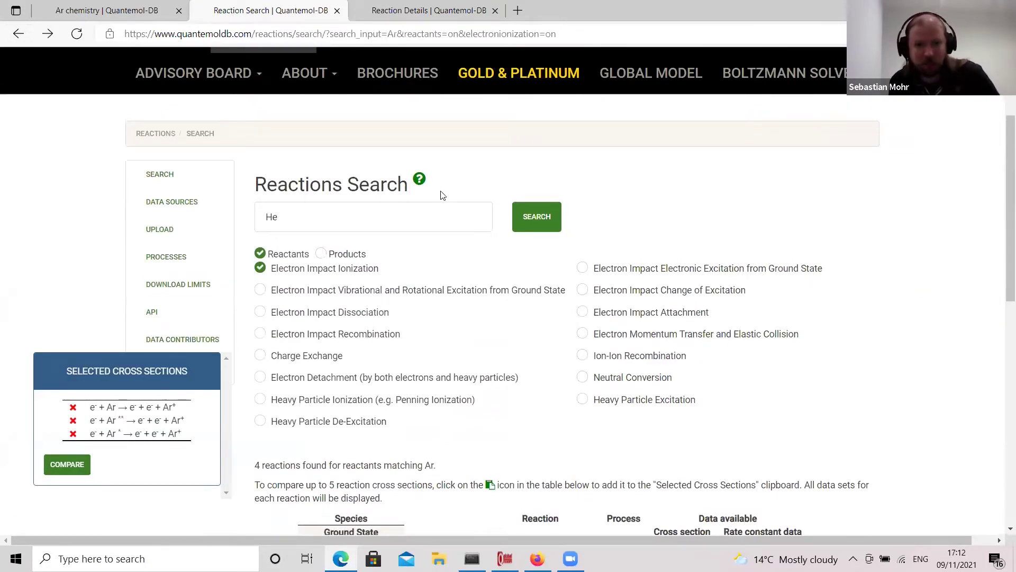
click(538, 217)
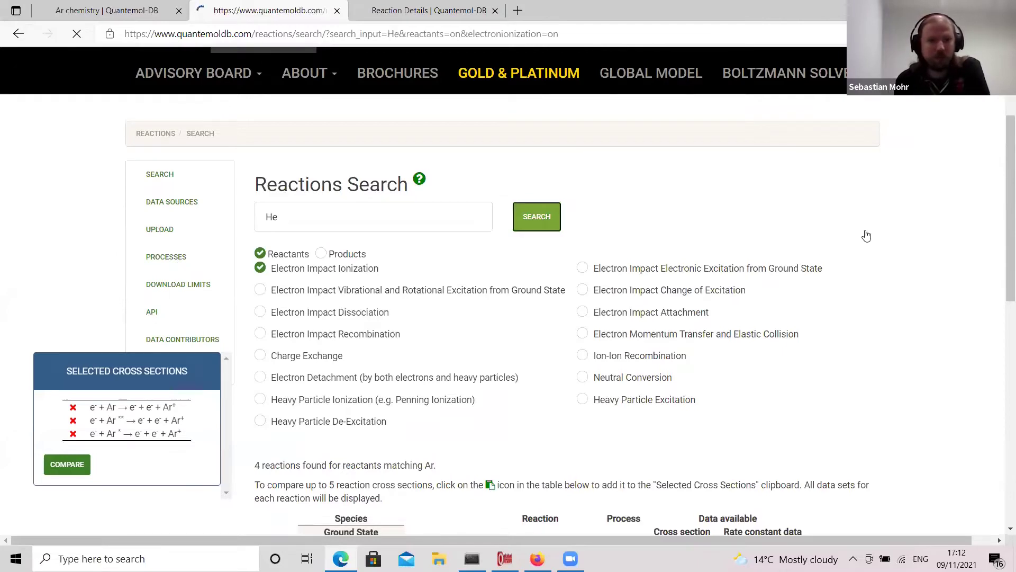
scroll(980, 341, down, 5)
scroll(980, 342, down, 2)
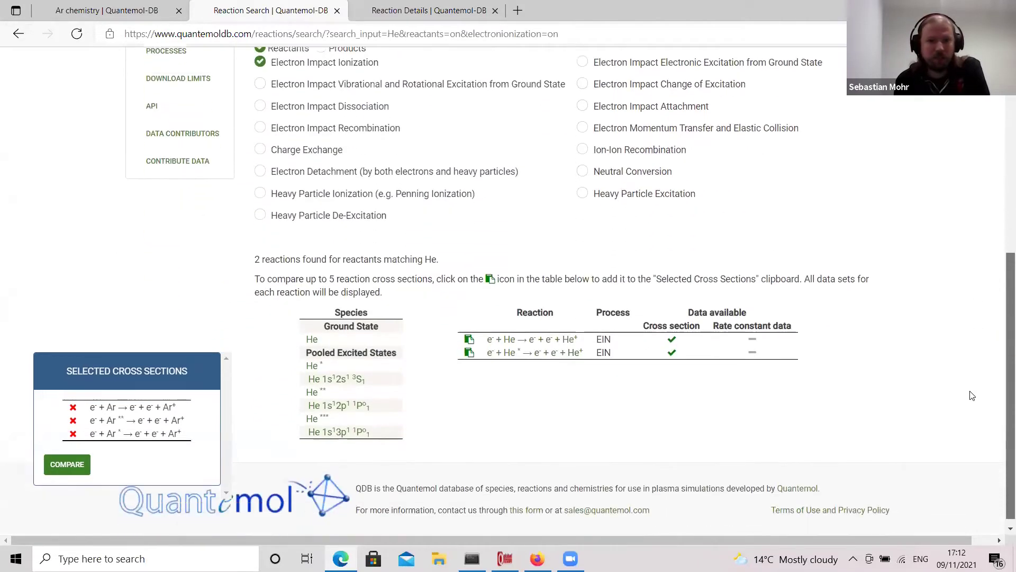
Add the He and He* ionization cross sections to the selected Ar ones and compare all of them, reviewing the plot and datasets.
click(469, 345)
click(469, 331)
click(69, 491)
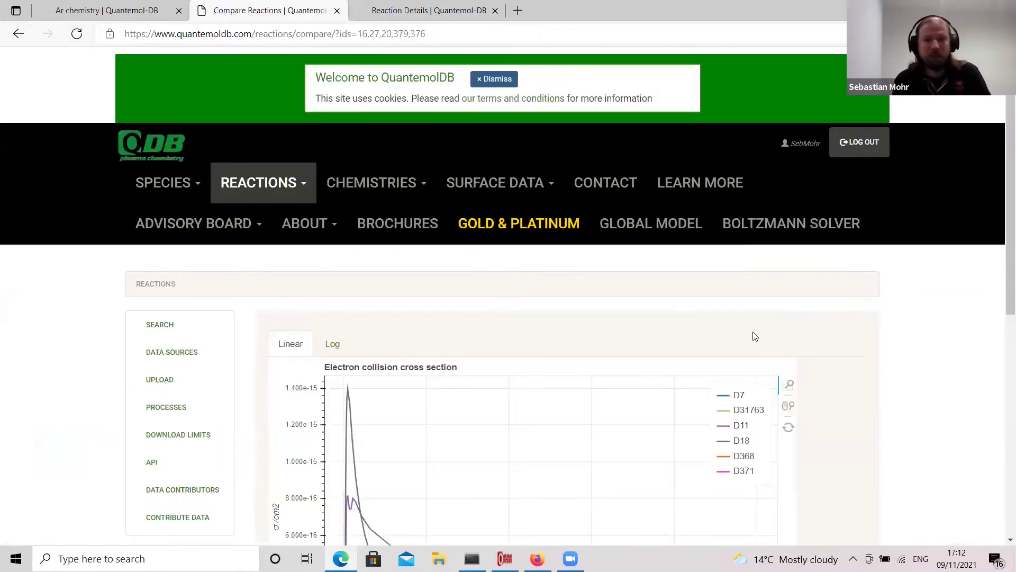
scroll(997, 308, down, 2)
scroll(996, 308, down, 3)
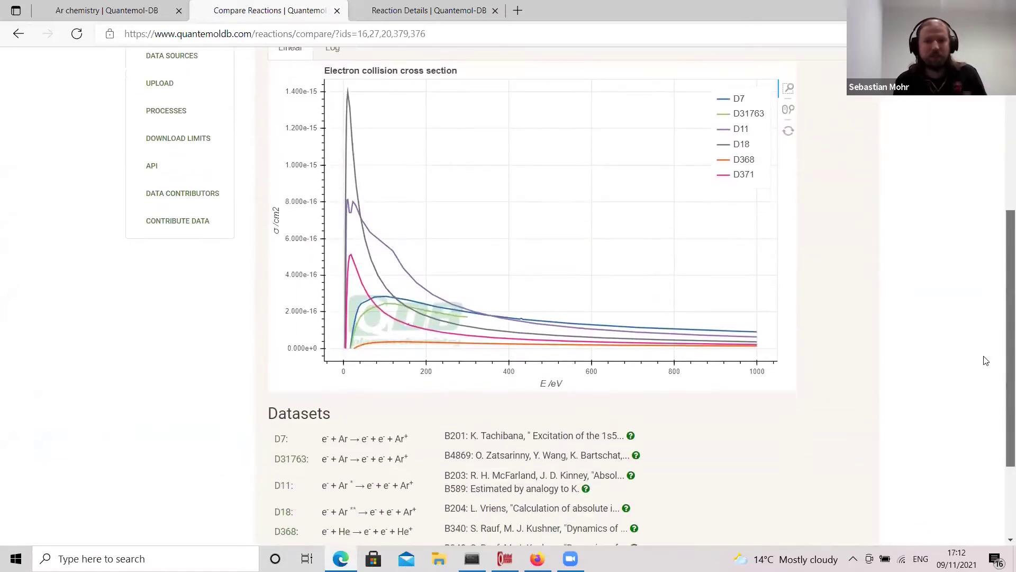
scroll(985, 367, down, 2)
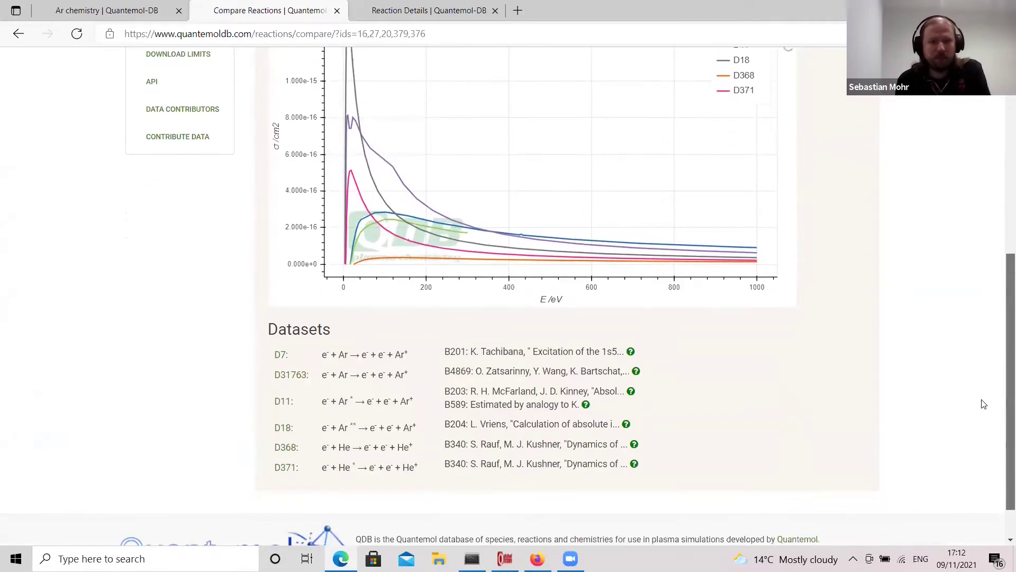
scroll(991, 365, up, 1)
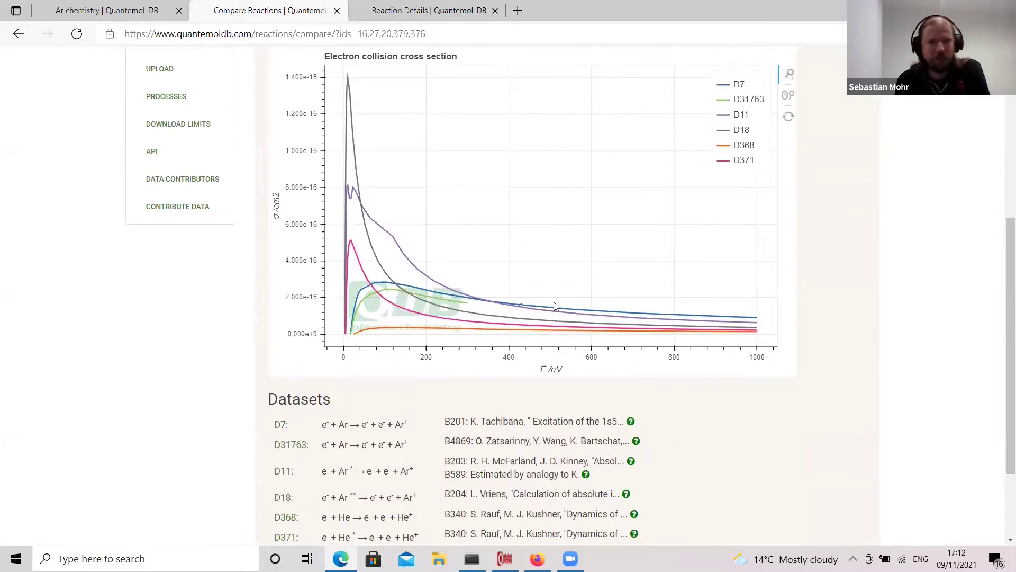
Start a new reaction search for Ar as a reactant only, without products, filtered to Electron Impact Ionization.
scroll(1000, 318, up, 5)
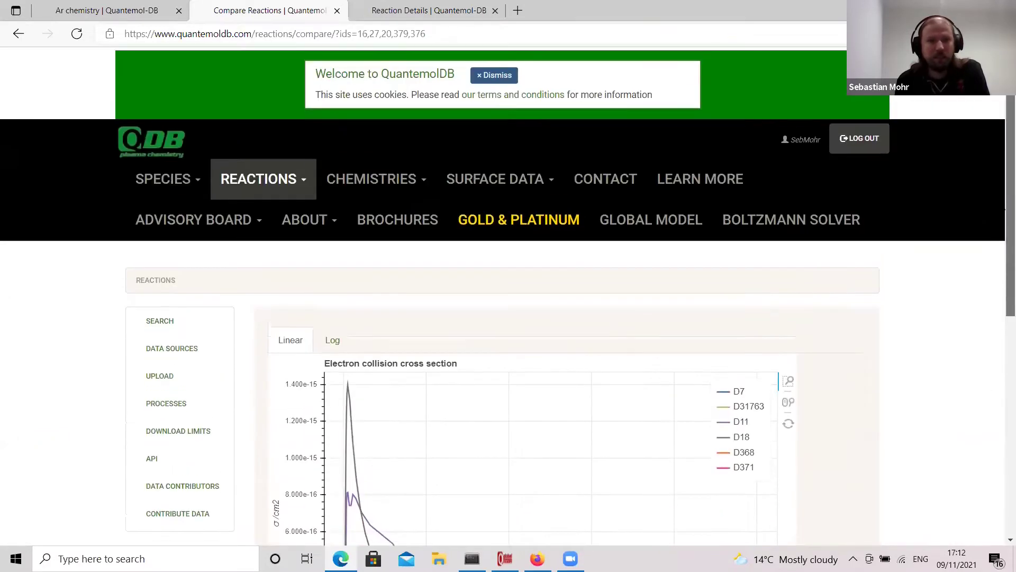
scroll(1000, 221, down, 1)
mouse_move(271, 159)
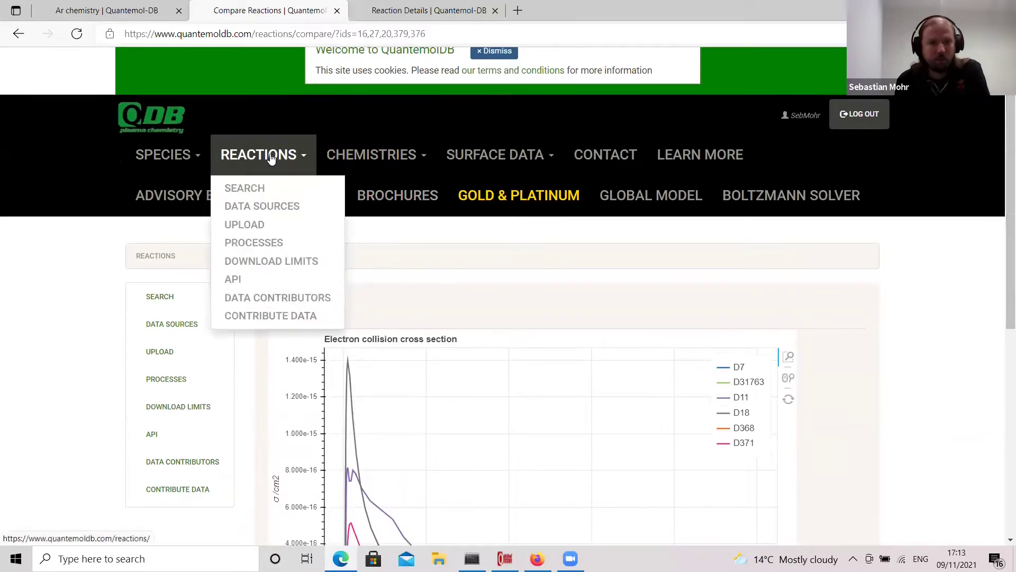
click(247, 189)
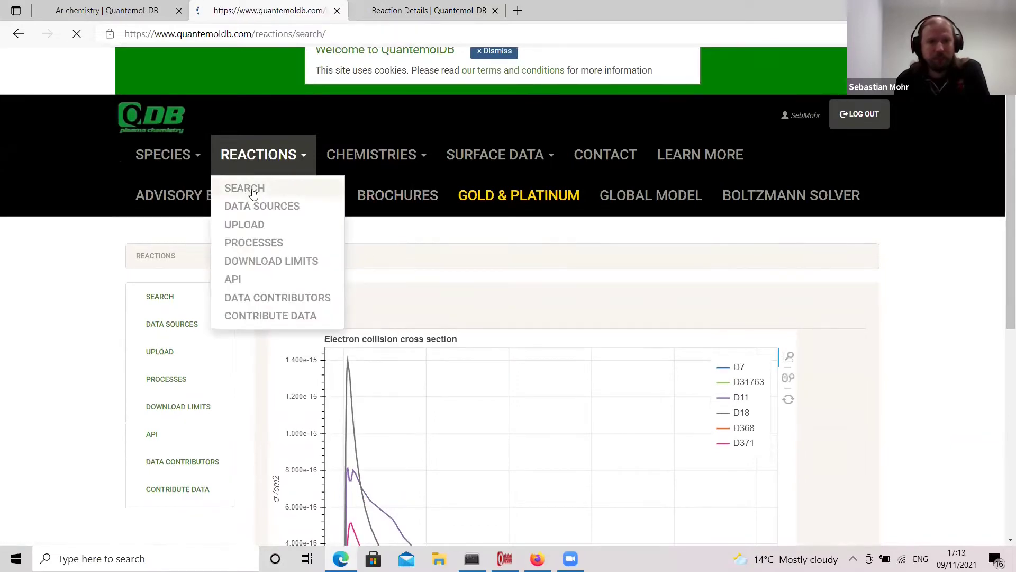
click(451, 359)
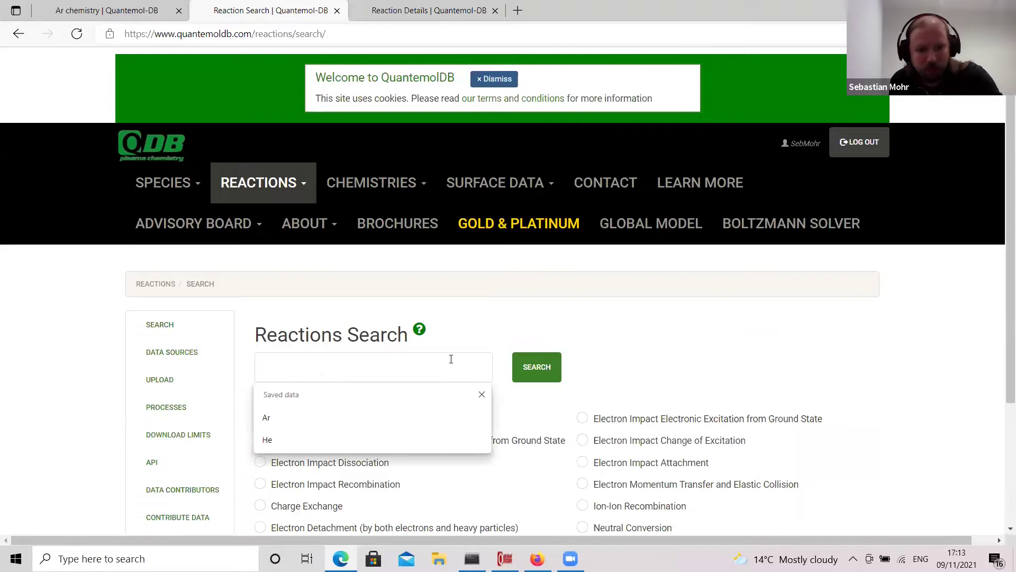
text(Ar)
click(537, 368)
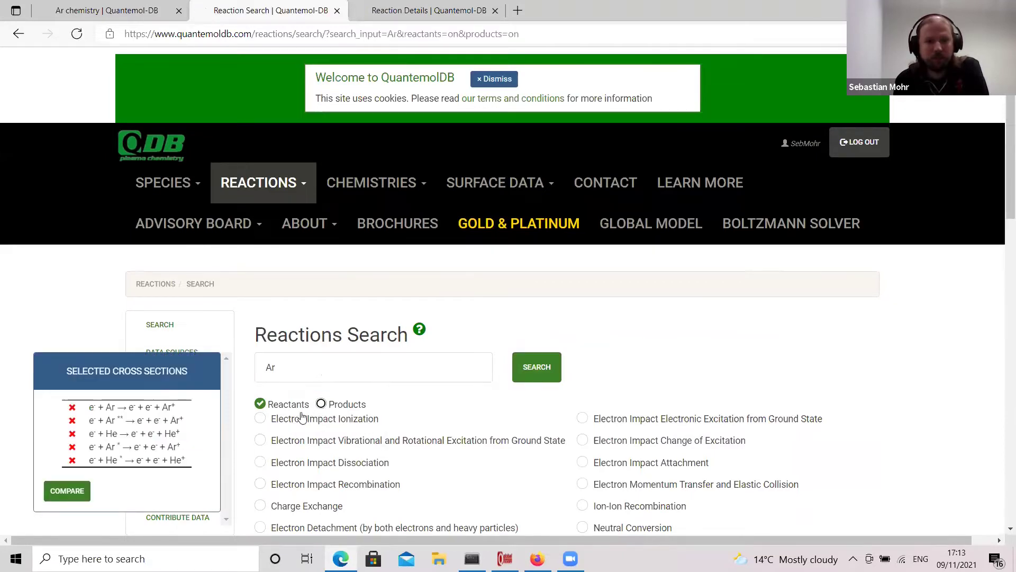
click(264, 420)
click(527, 376)
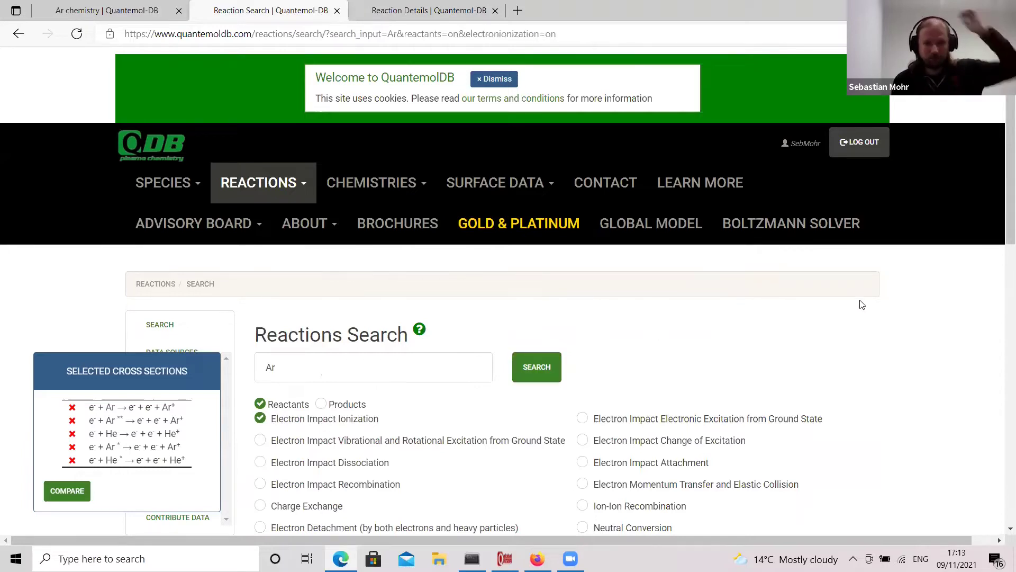
Open the Ar to Ar²⁺ ionization reaction's details and examine its Arrhenius parameter values, reference and downloads.
scroll(695, 352, down, 7)
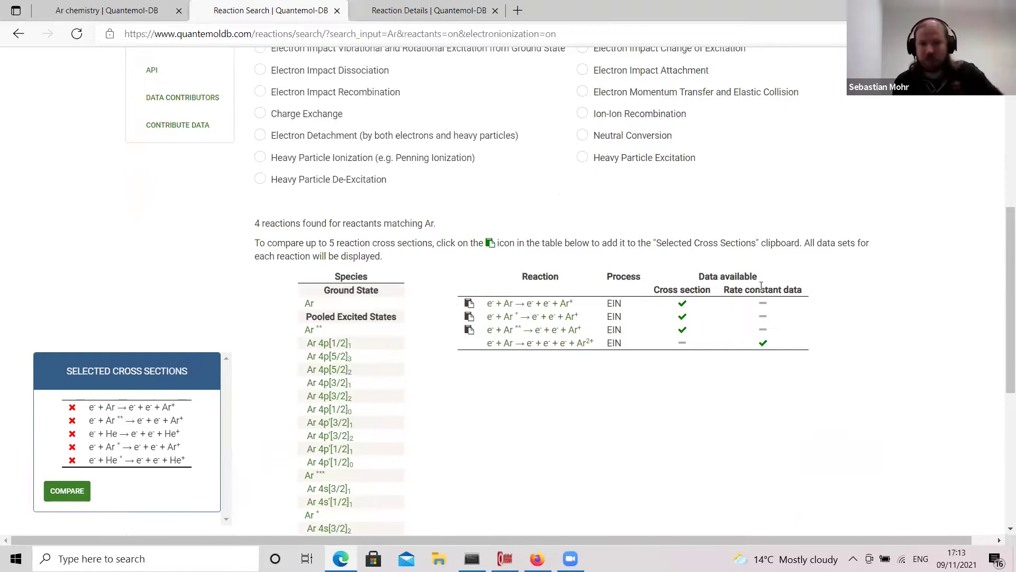
click(551, 345)
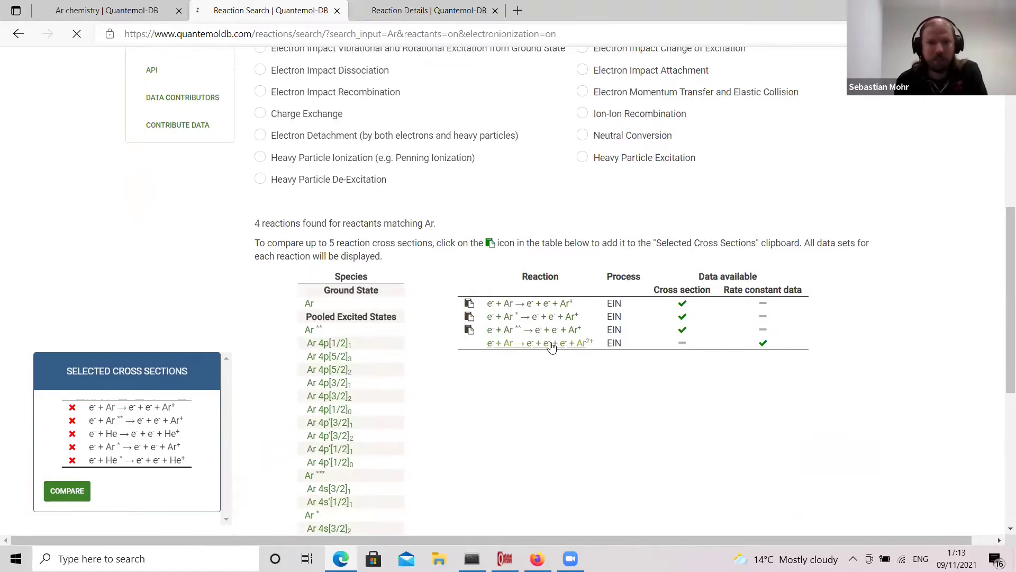
scroll(998, 268, down, 7)
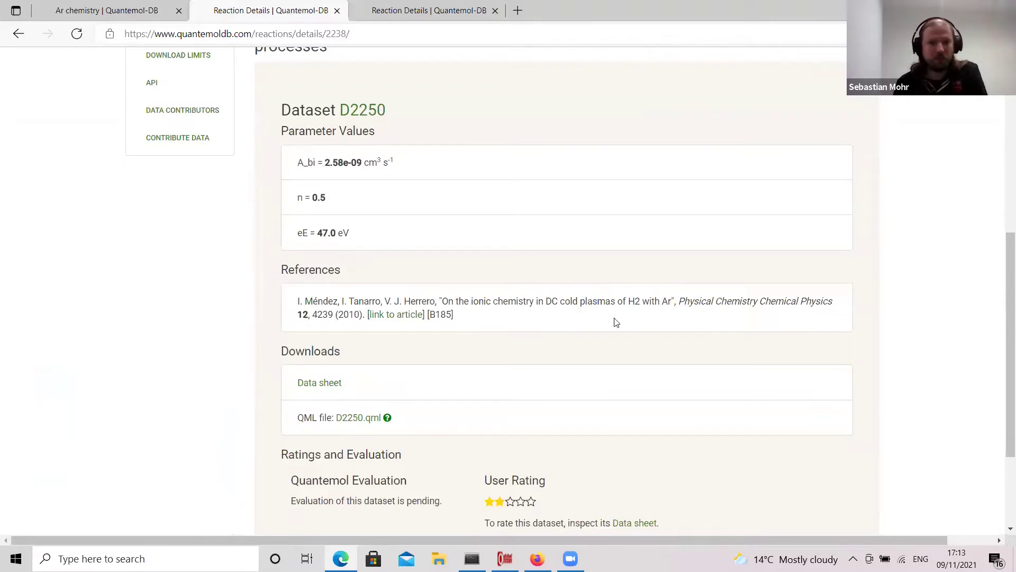
drag(1000, 320, 999, 304)
drag(773, 536, 673, 536)
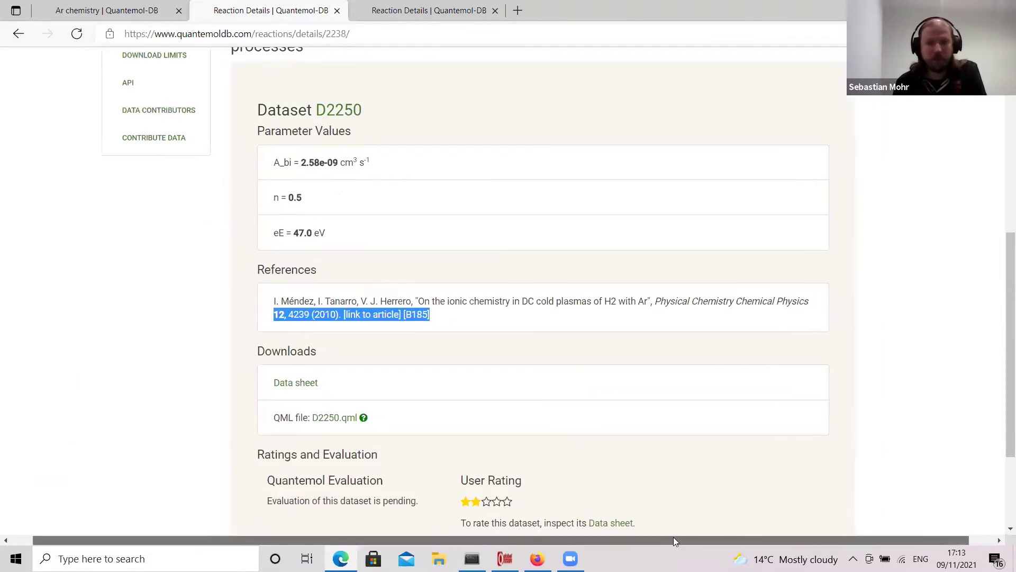
drag(998, 342, 1000, 205)
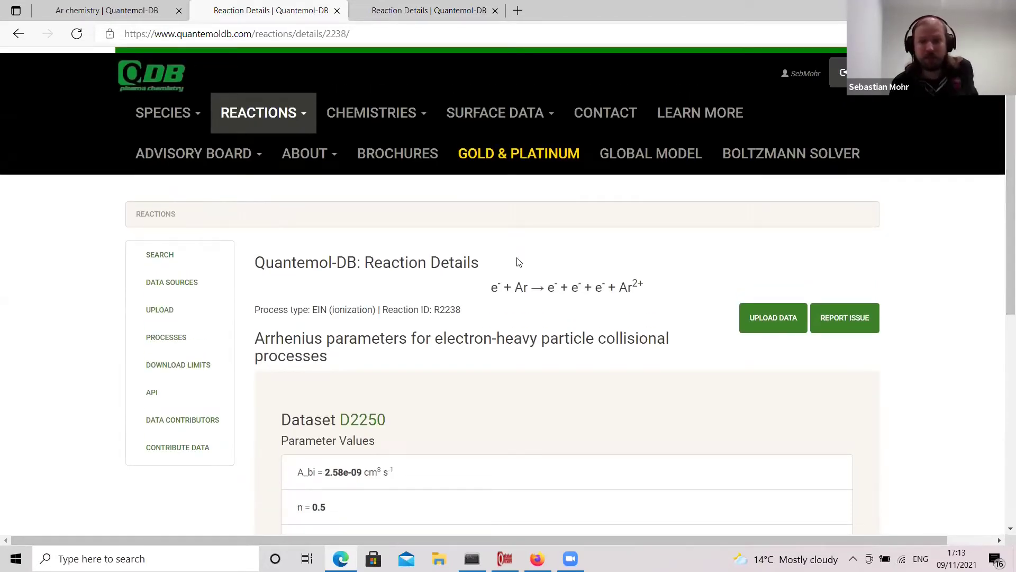
Open the surface processes page, load Sticking Coefficients in a separate tab and show its Oxygen subset.
mouse_move(522, 122)
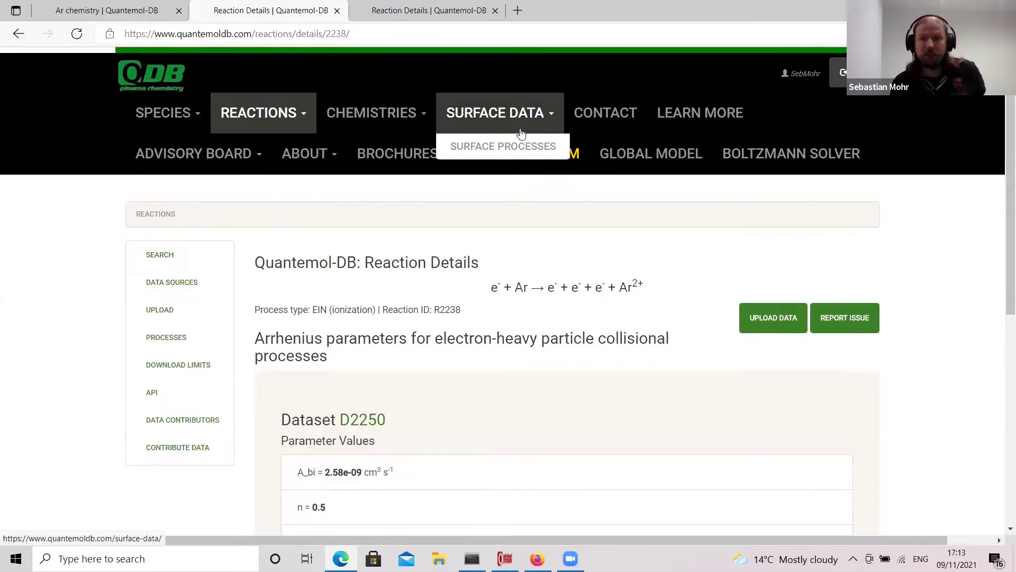
click(520, 146)
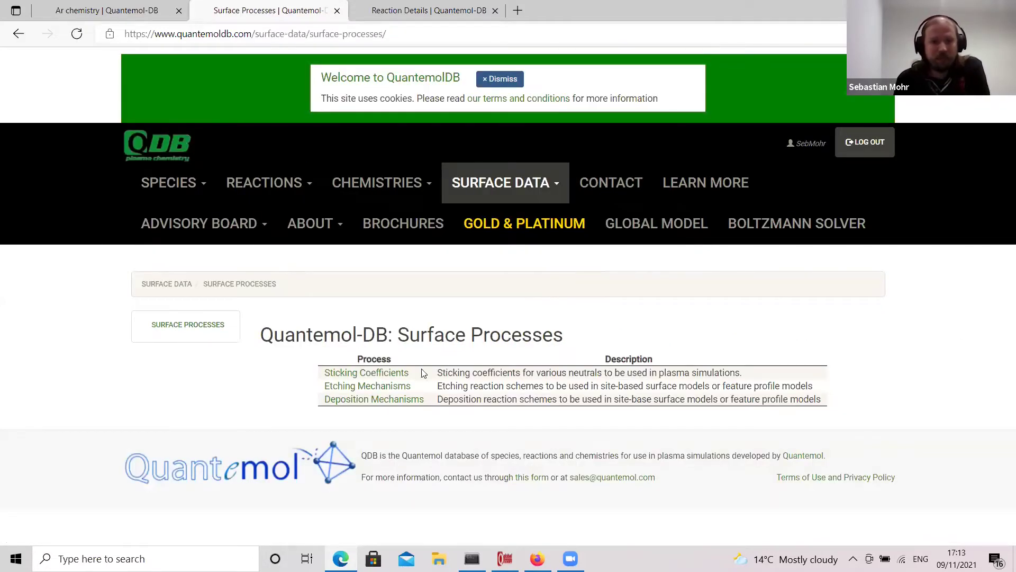
right_click(388, 377)
click(453, 150)
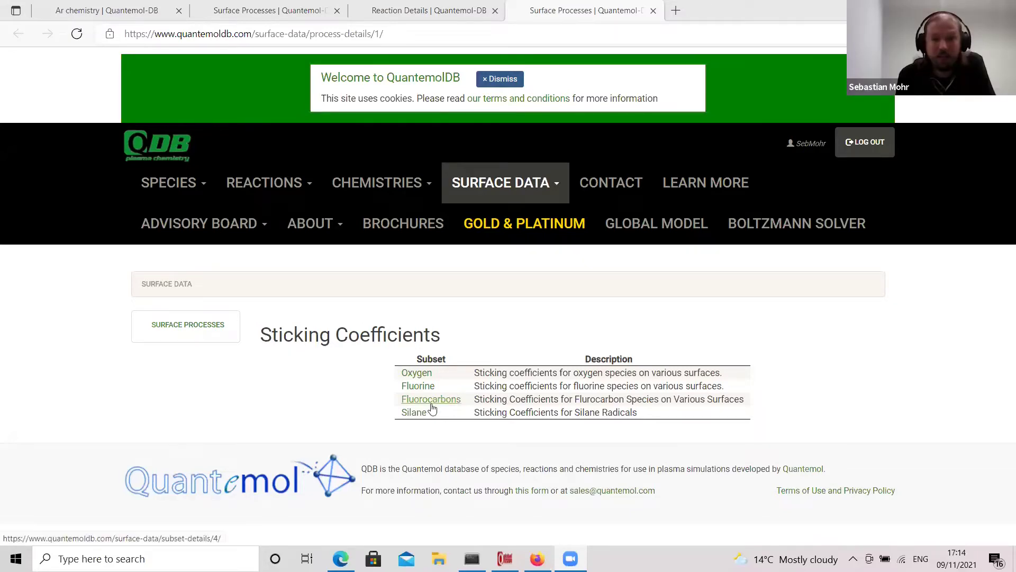
click(426, 377)
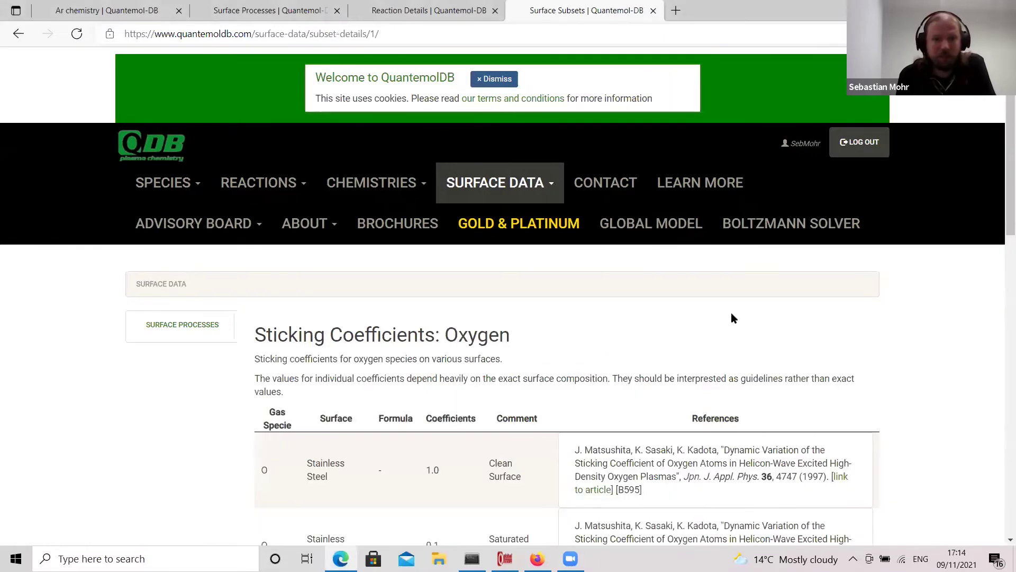
Examine the oxygen sticking coefficients for stainless steel and aluminum, comparing the clean and saturated surface values, comments and references.
scroll(989, 222, down, 3)
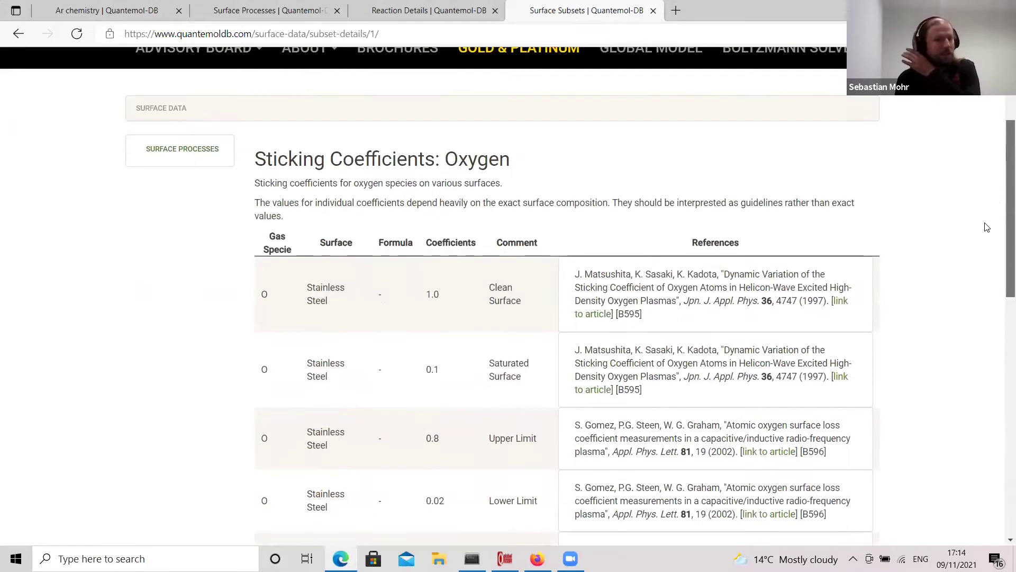
scroll(980, 238, down, 2)
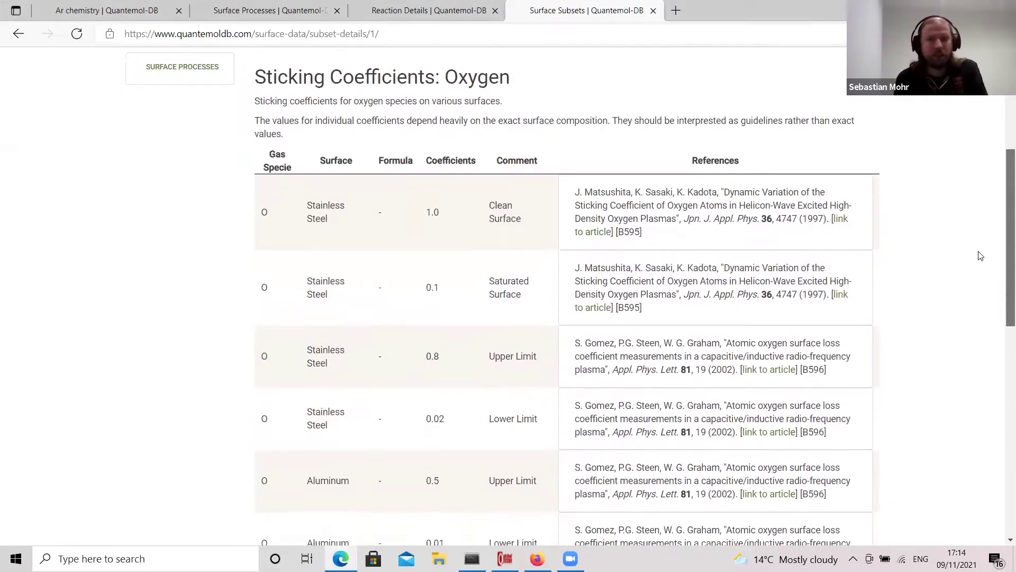
scroll(981, 257, down, 1)
scroll(982, 258, up, 1)
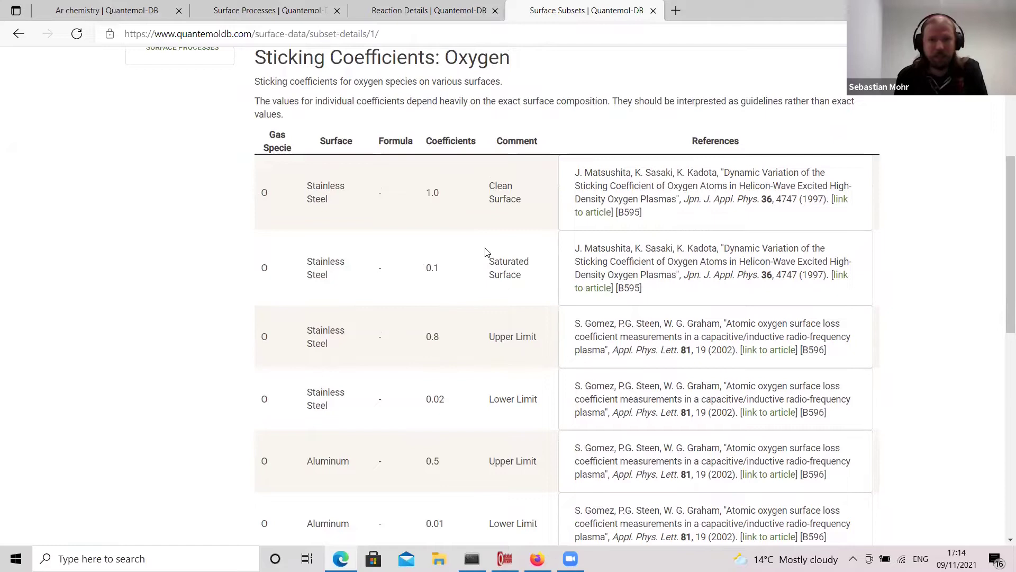
mouse_move(998, 220)
mouse_down()
mouse_move(999, 266)
mouse_move(998, 215)
mouse_up()
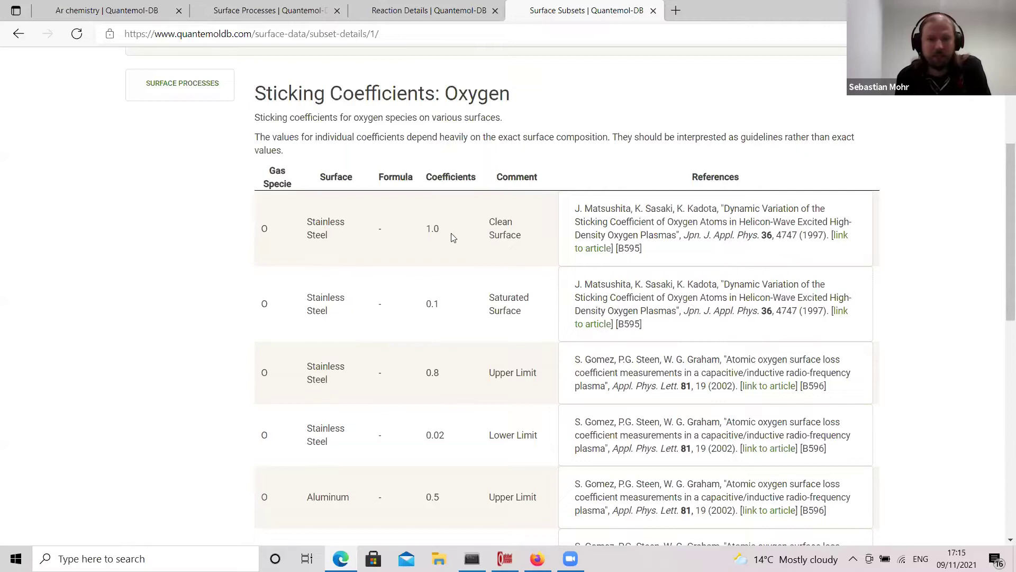
double_click(431, 229)
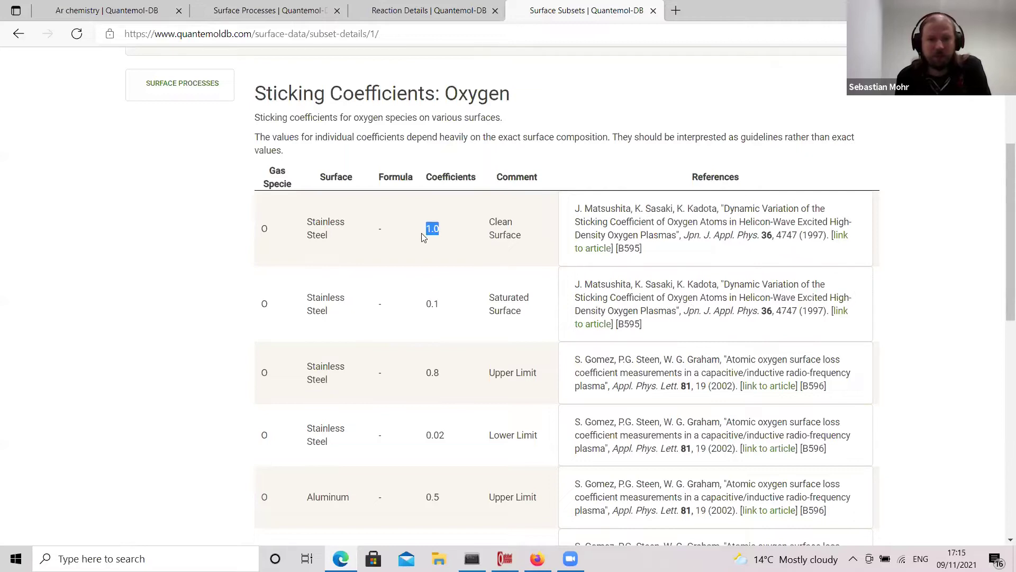
click(435, 303)
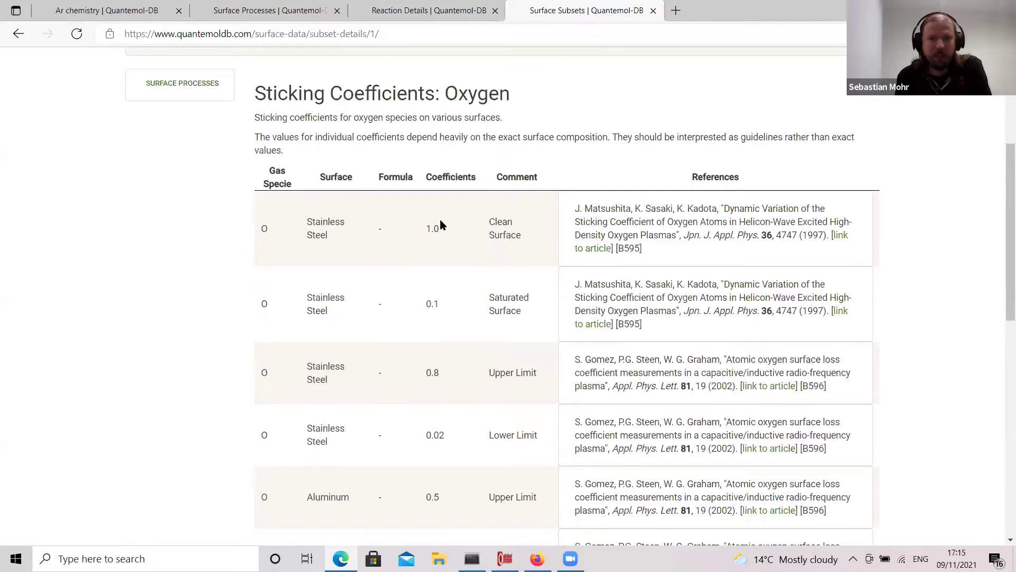
drag(999, 262, 1000, 74)
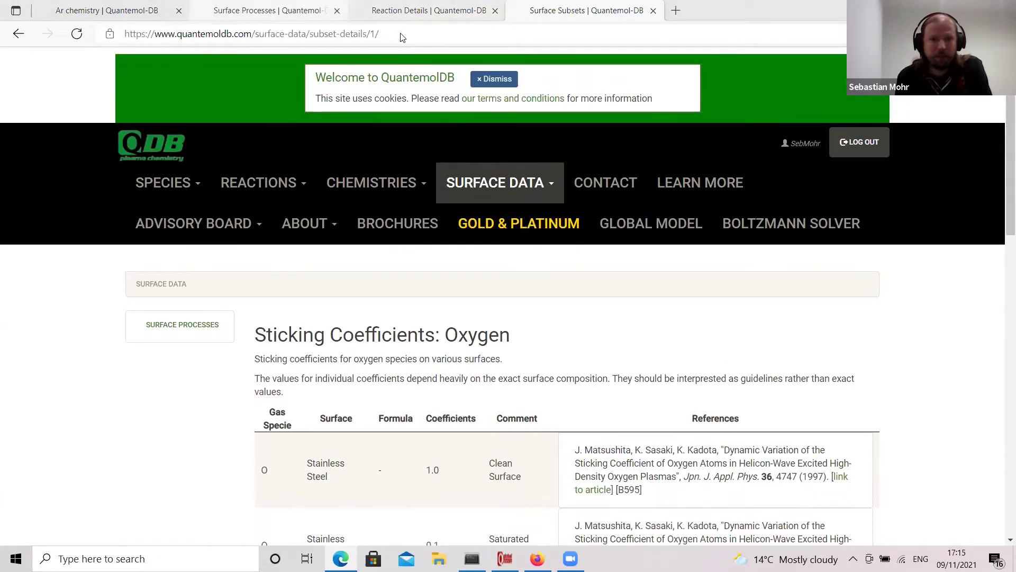
Return to the surface processes list and open the Ion Assisted Silicon Etch in Chlorine subset of Etching Mechanisms.
click(386, 11)
click(307, 11)
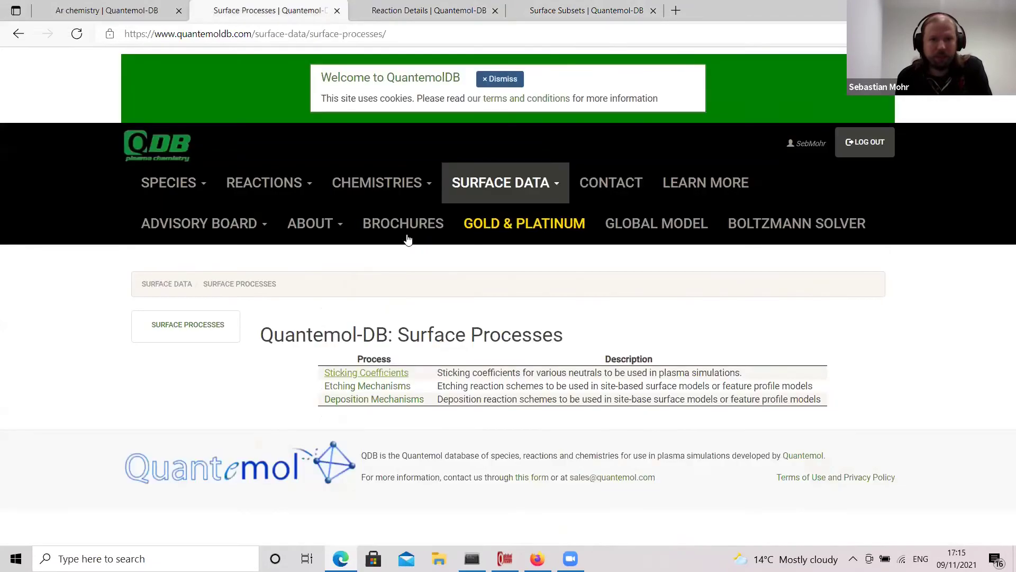
click(378, 390)
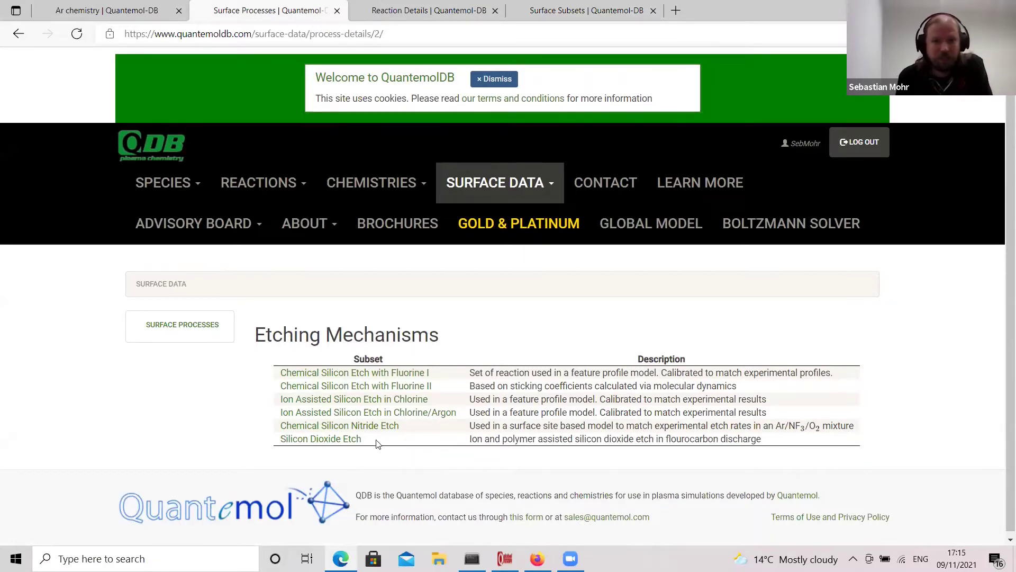
click(409, 400)
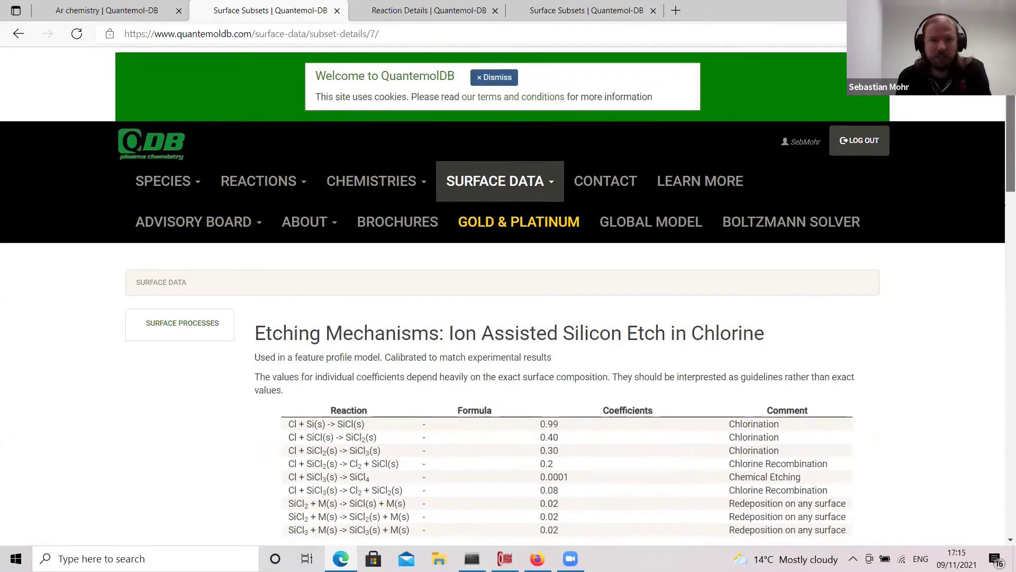
Review the whole chlorine silicon etch mechanism, including its reactions, literature reference and combinable gas phase chemistry sets.
scroll(1001, 238, down, 4)
scroll(1000, 238, down, 1)
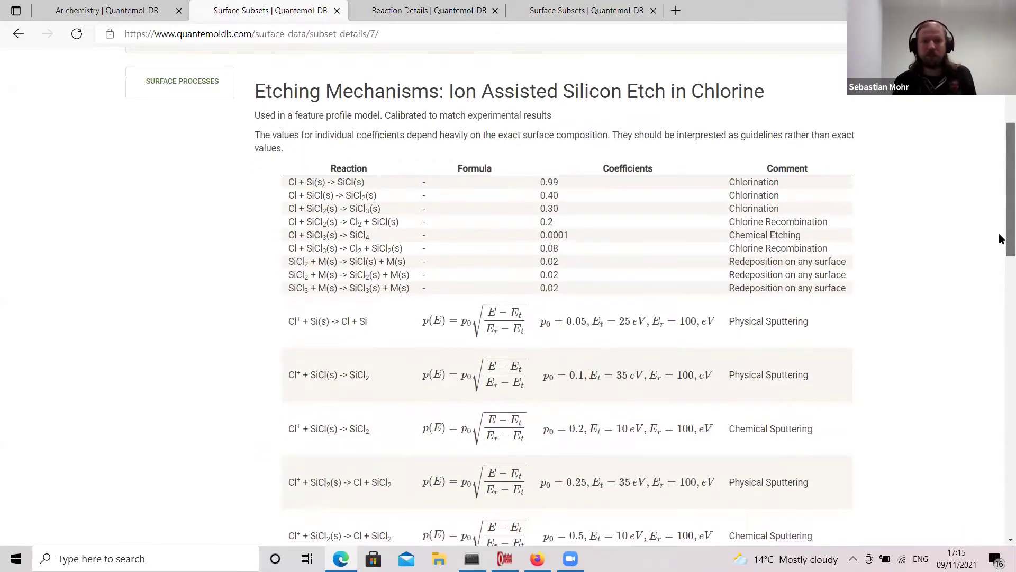
scroll(1000, 248, down, 14)
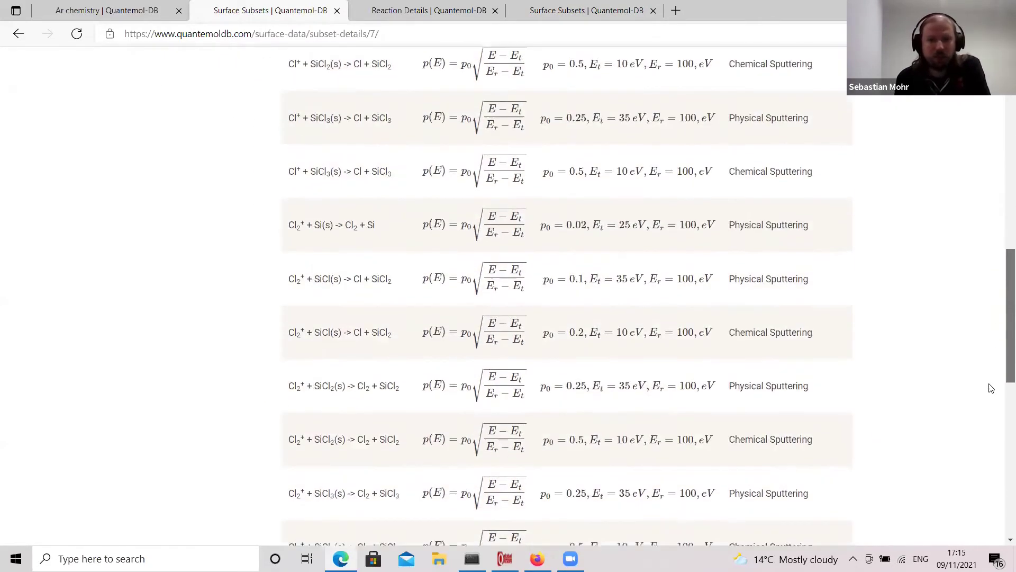
scroll(1000, 469, down, 3)
scroll(1000, 371, up, 12)
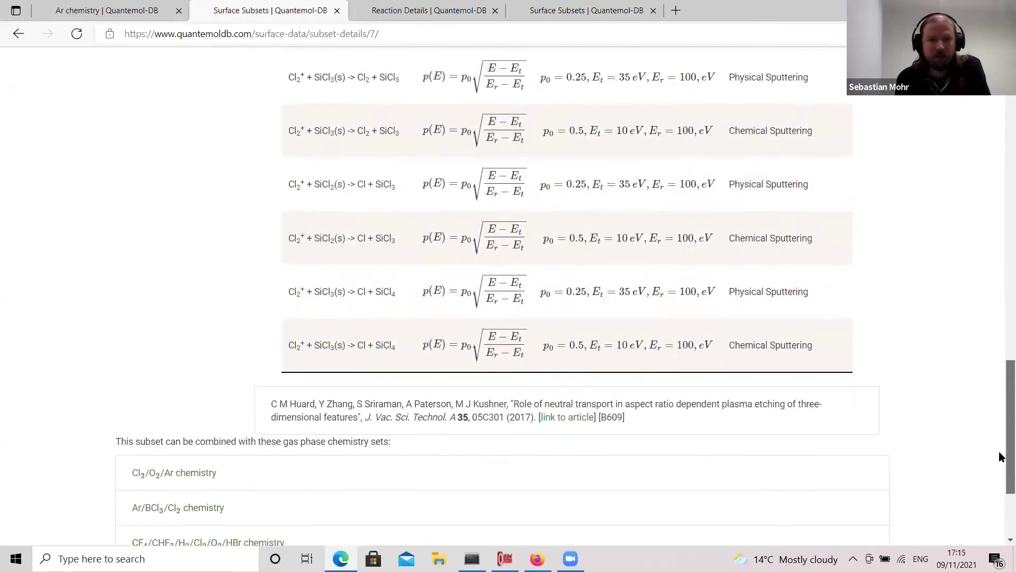
scroll(1000, 254, up, 4)
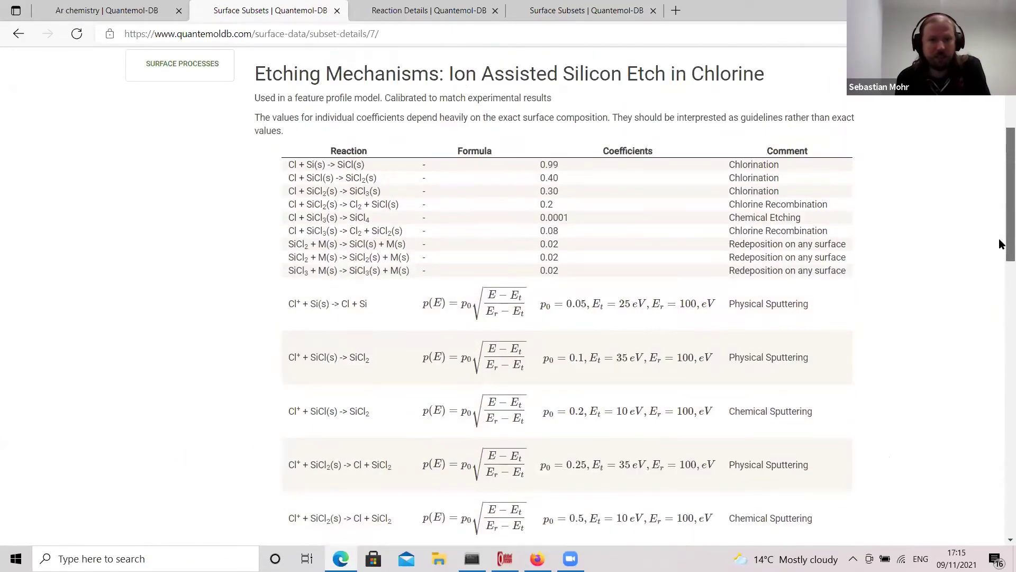
scroll(1001, 244, down, 18)
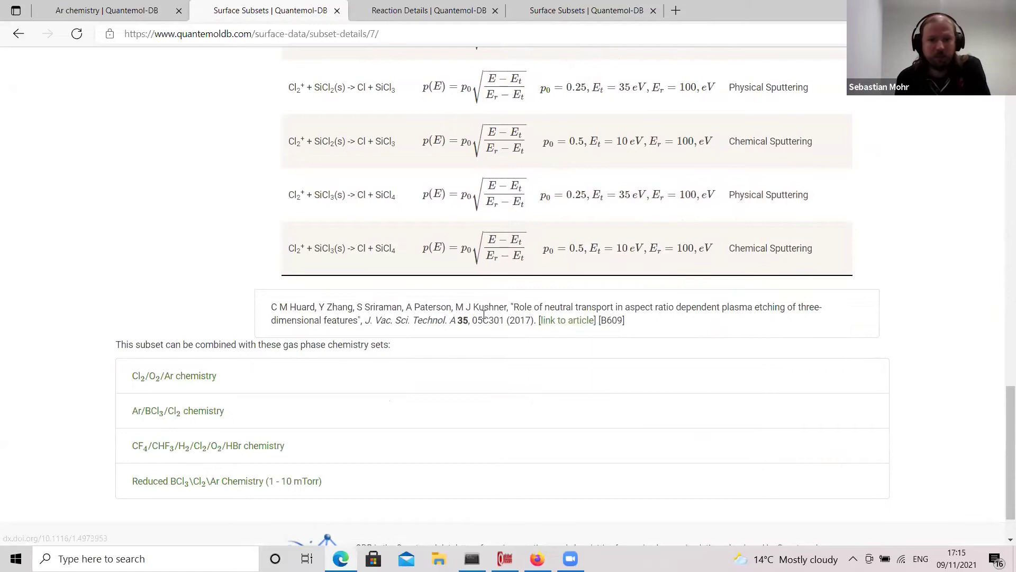
drag(1003, 444, 1000, 176)
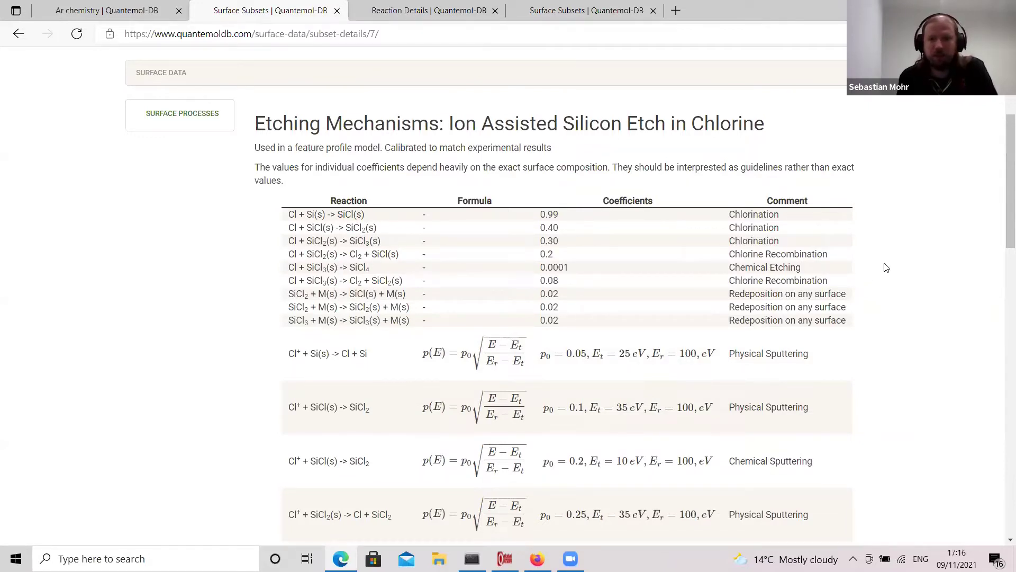
Examine the chlorination, recombination, redeposition and sputtering reactions with their probability formulas, coefficients and comments.
scroll(999, 206, down, 2)
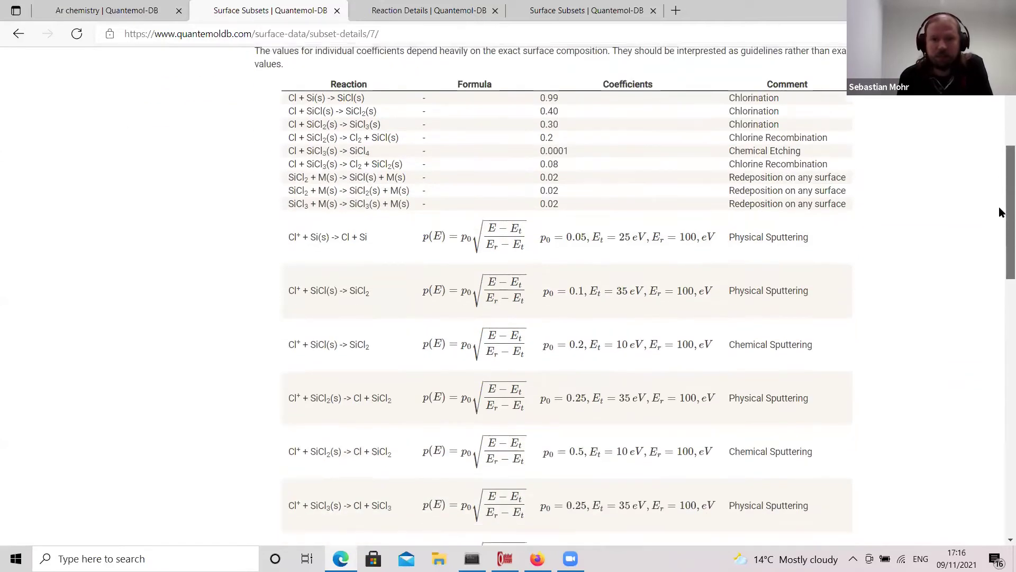
scroll(999, 222, down, 2)
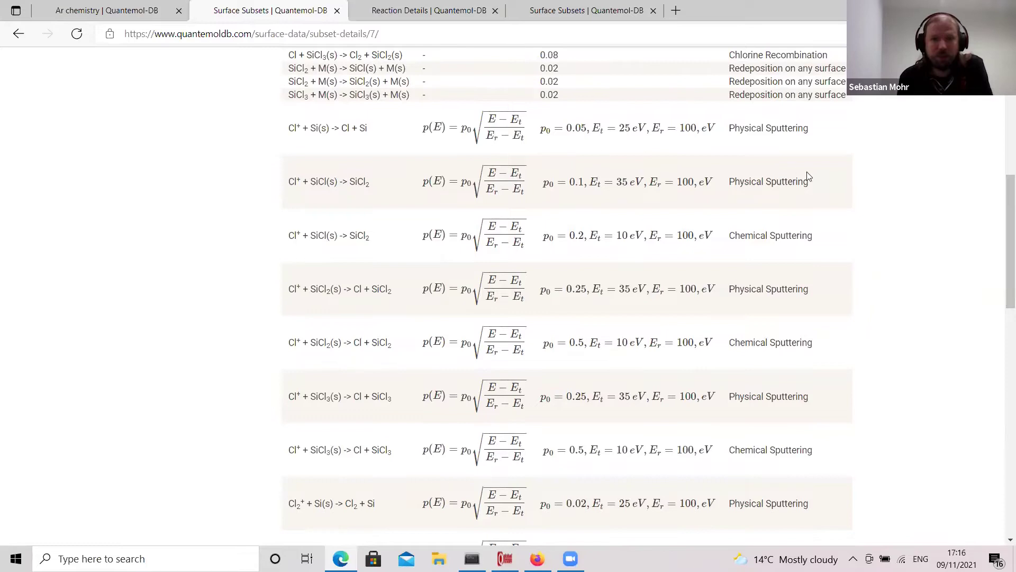
drag(1000, 212, 1000, 185)
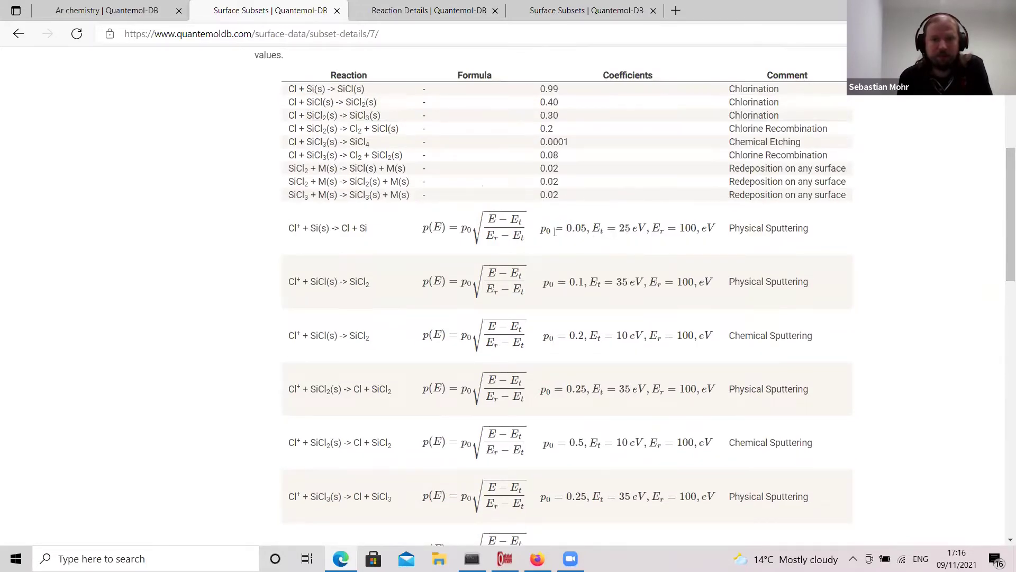
drag(1003, 227, 1001, 185)
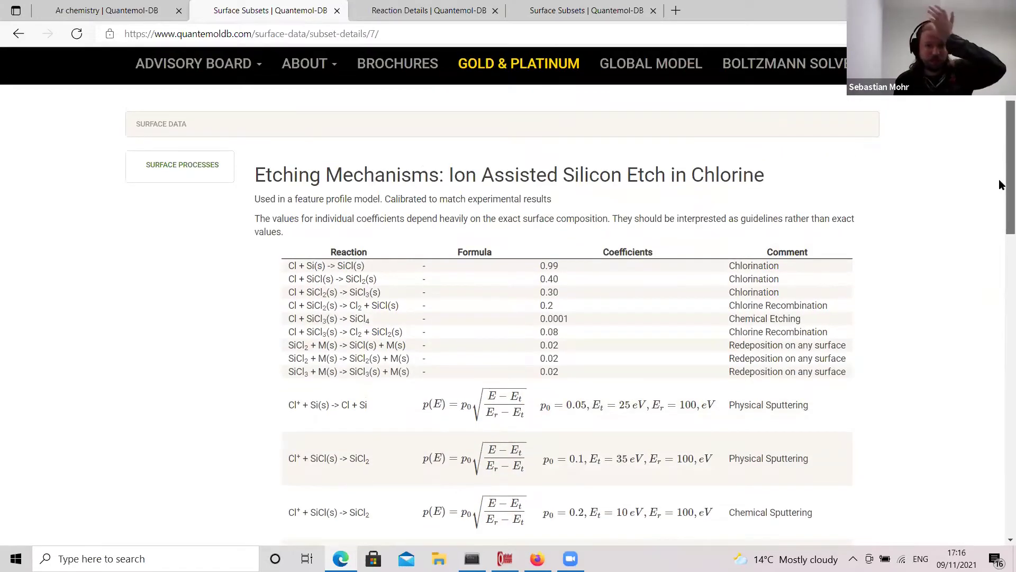
drag(1001, 184, 1001, 192)
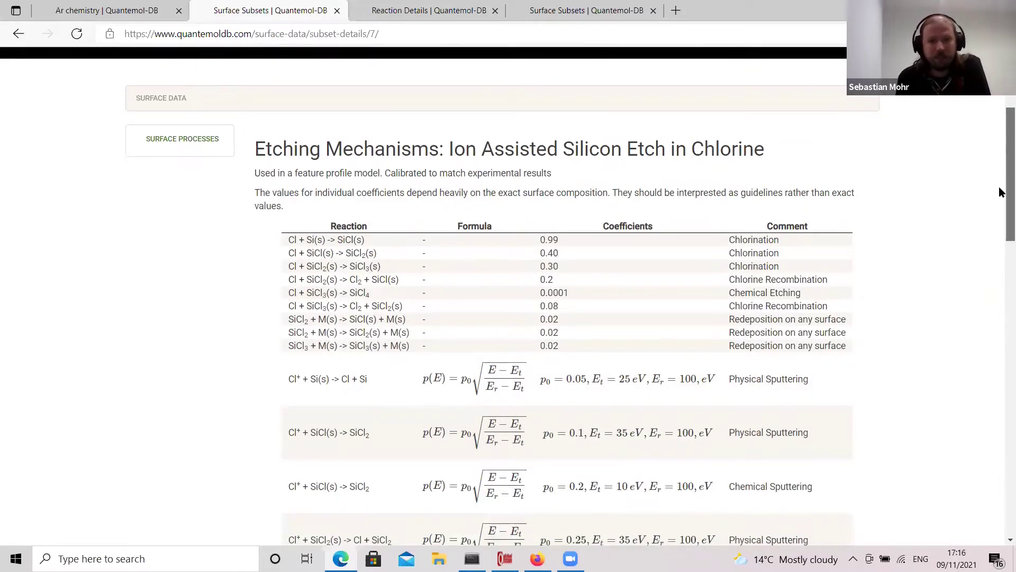
drag(1001, 192, 1002, 158)
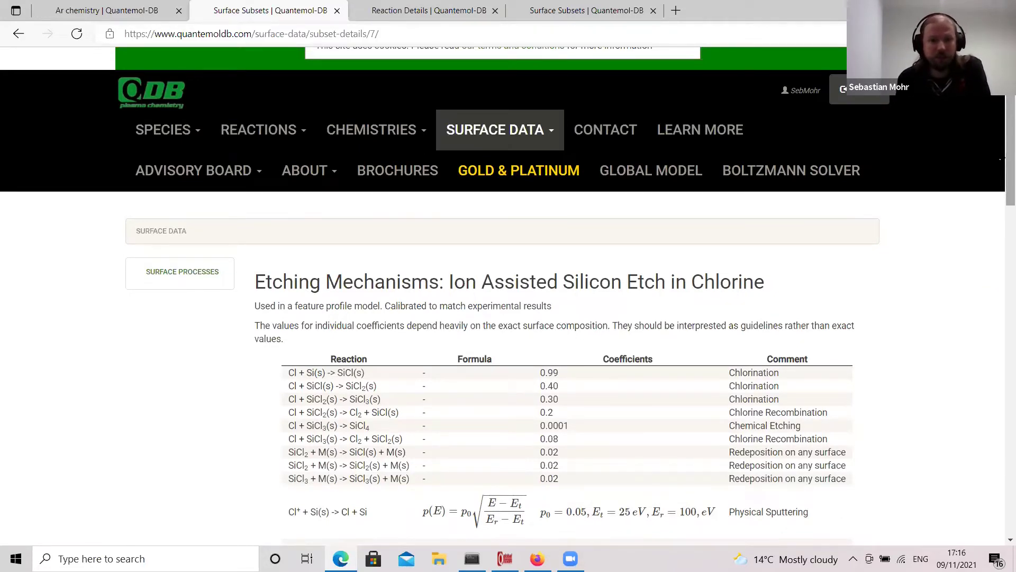
mouse_move(1001, 158)
mouse_down()
mouse_move(1001, 390)
mouse_move(999, 176)
mouse_up()
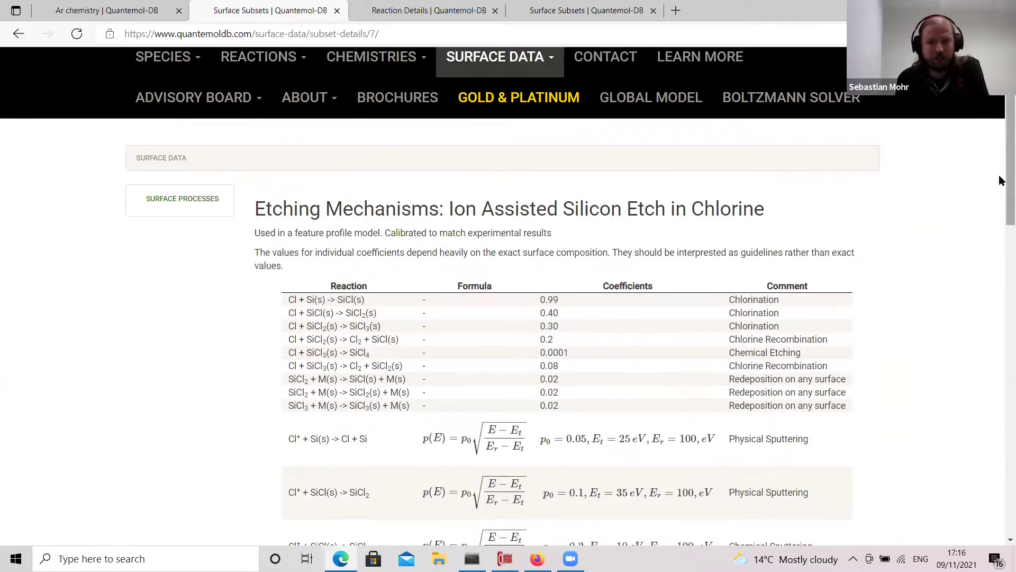
scroll(999, 209, down, 2)
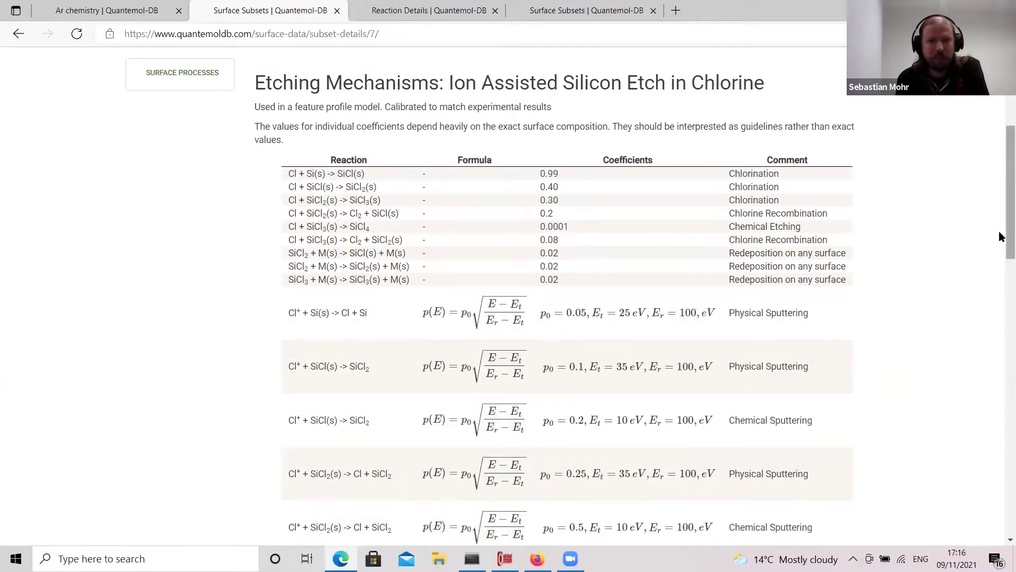
scroll(1000, 265, down, 3)
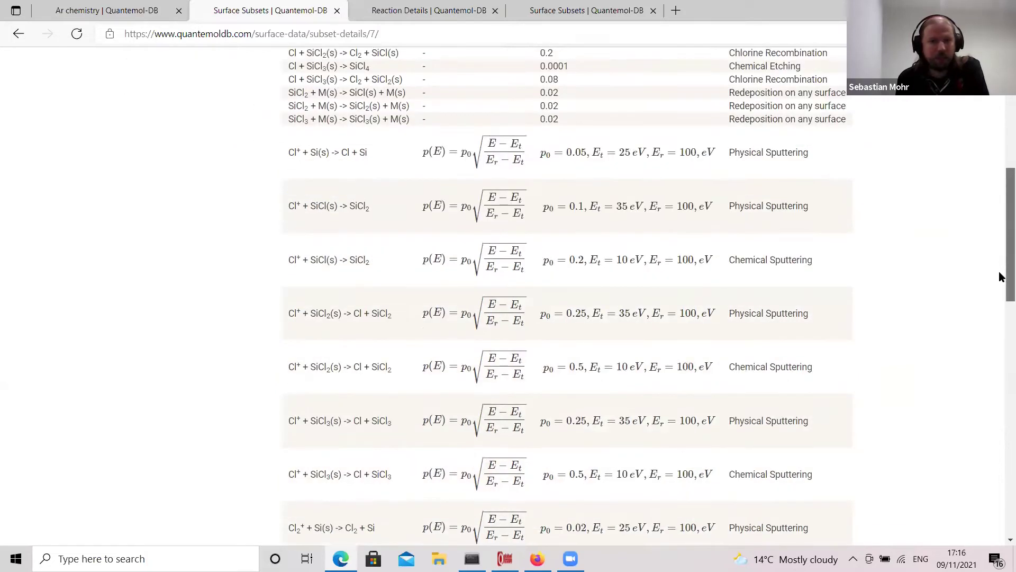
scroll(1000, 276, up, 7)
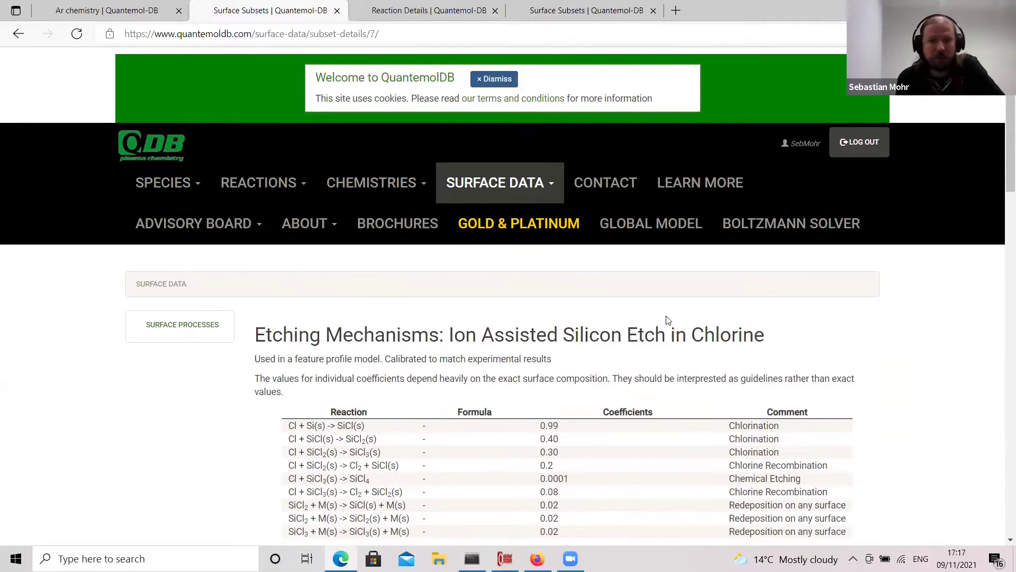
Open the list of all chemistries and review the star rating descriptions and the available chemistry sets.
mouse_move(389, 193)
click(395, 216)
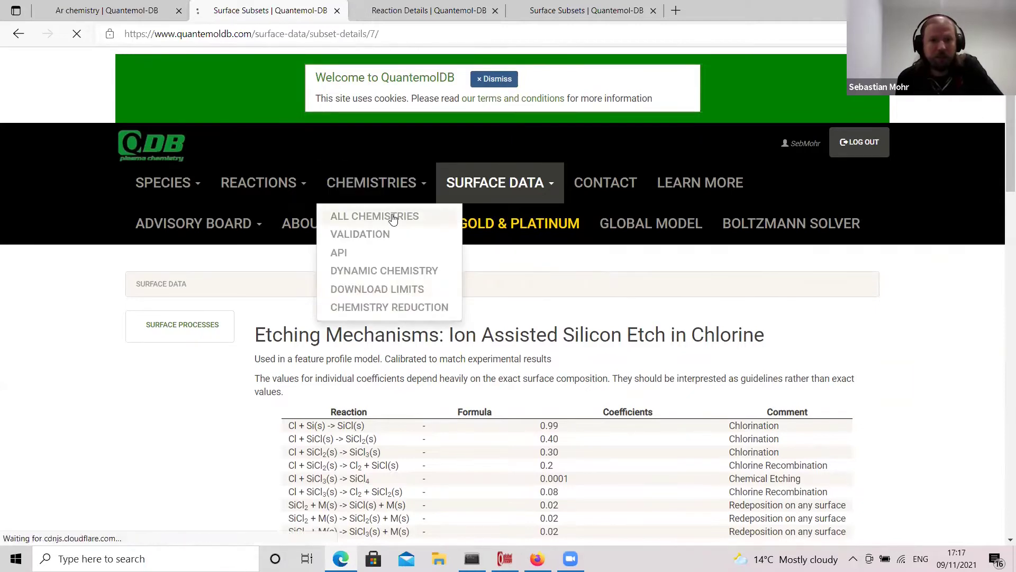
scroll(966, 298, down, 5)
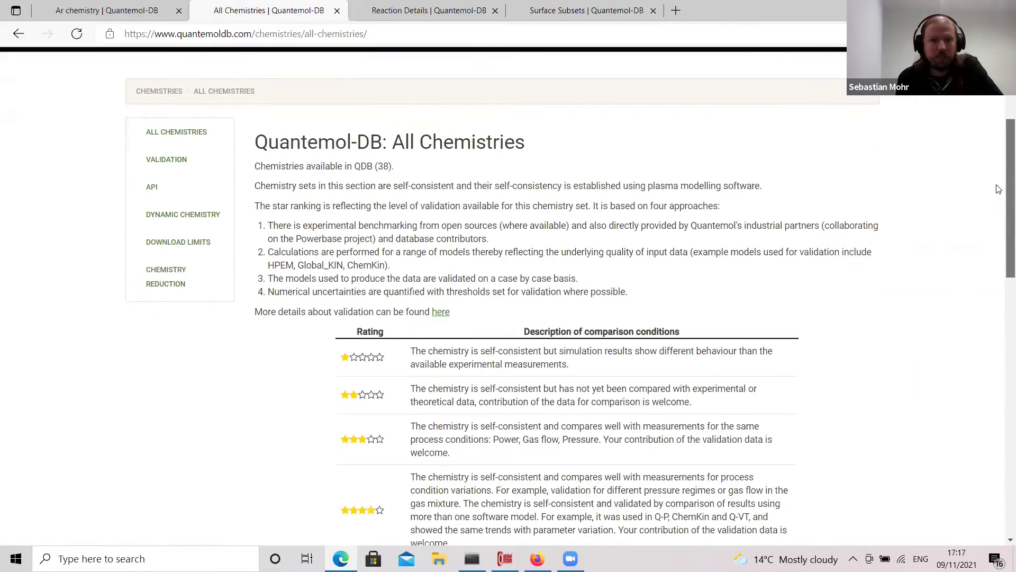
scroll(967, 298, down, 10)
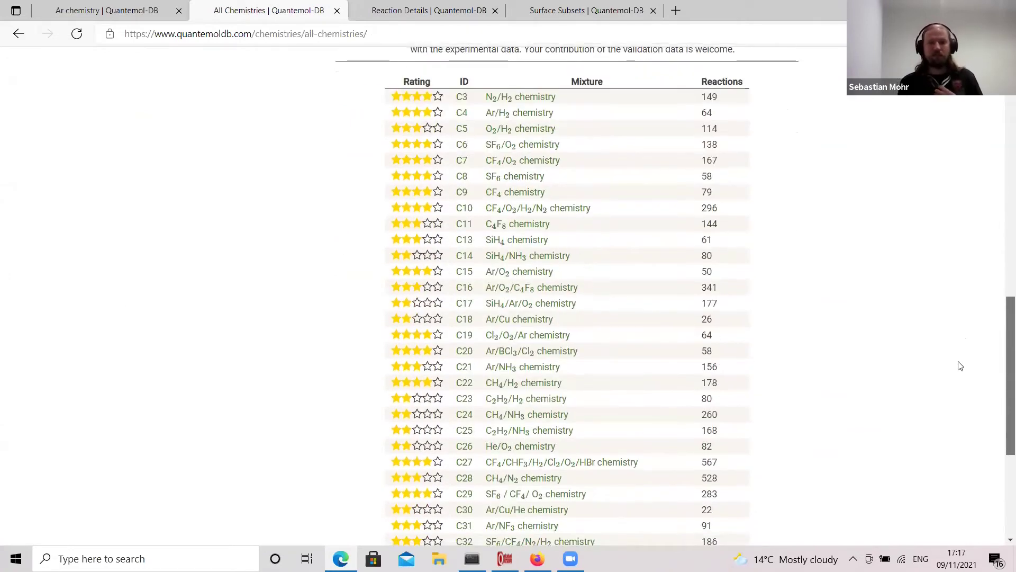
scroll(962, 381, down, 3)
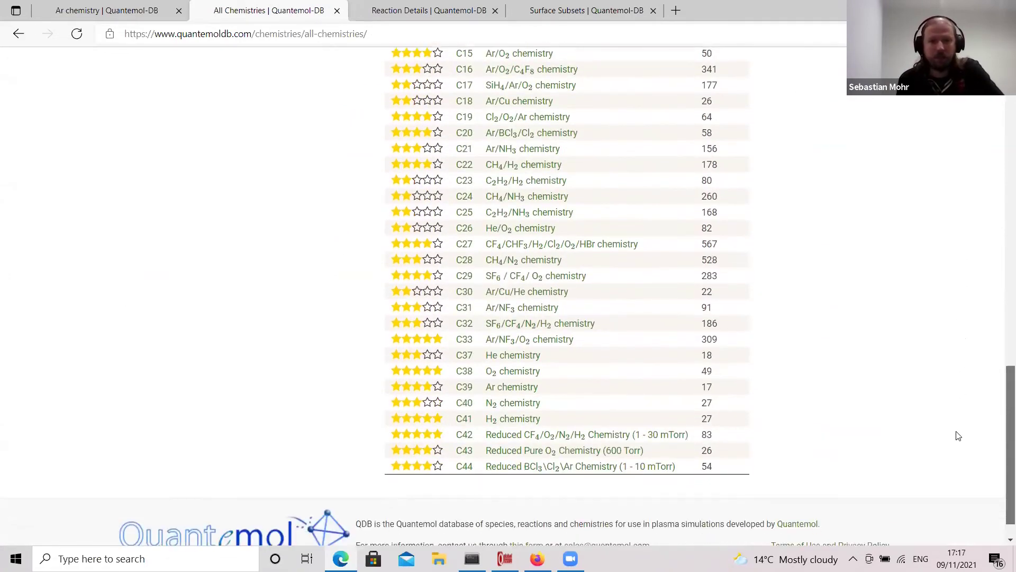
drag(956, 431, 998, 329)
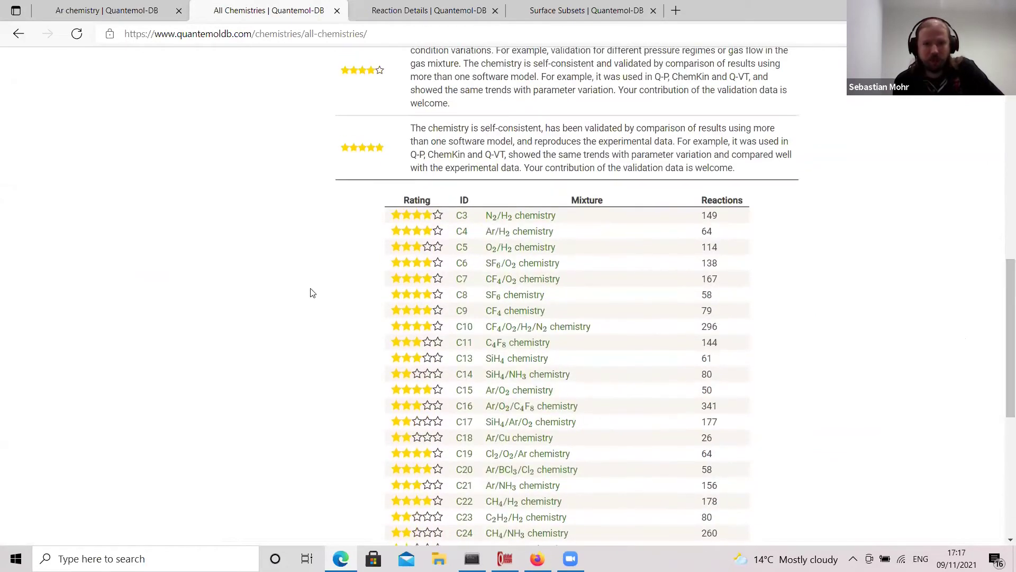
Return to the Ar chemistry set and review its notes and available download formats.
click(110, 13)
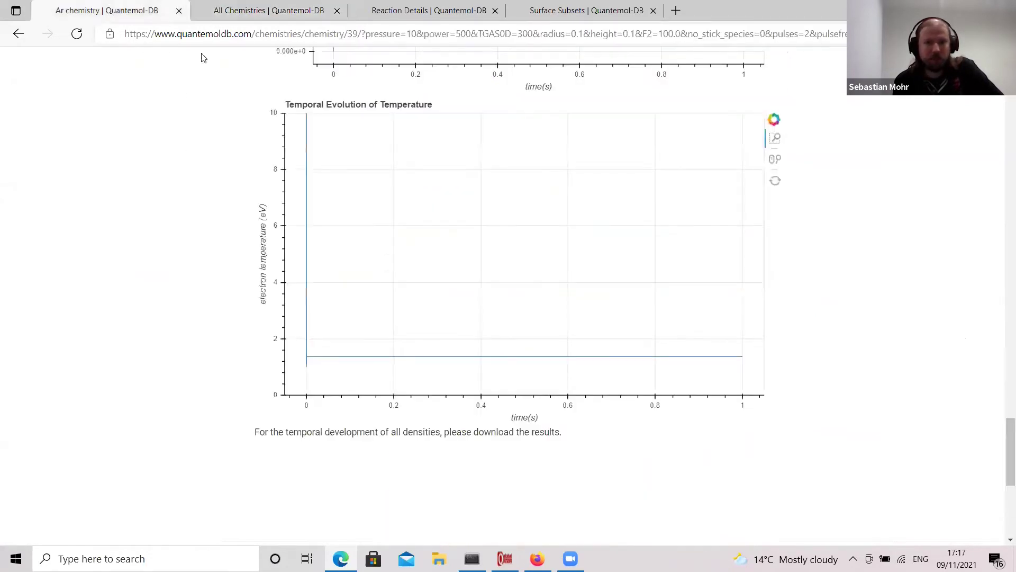
drag(1000, 471, 1000, 42)
scroll(527, 225, down, 5)
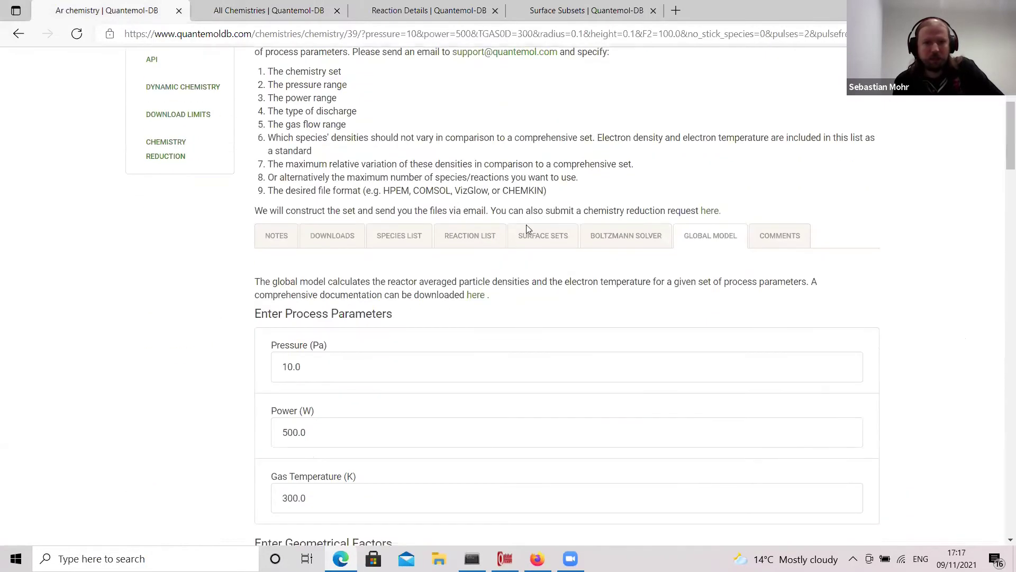
click(290, 242)
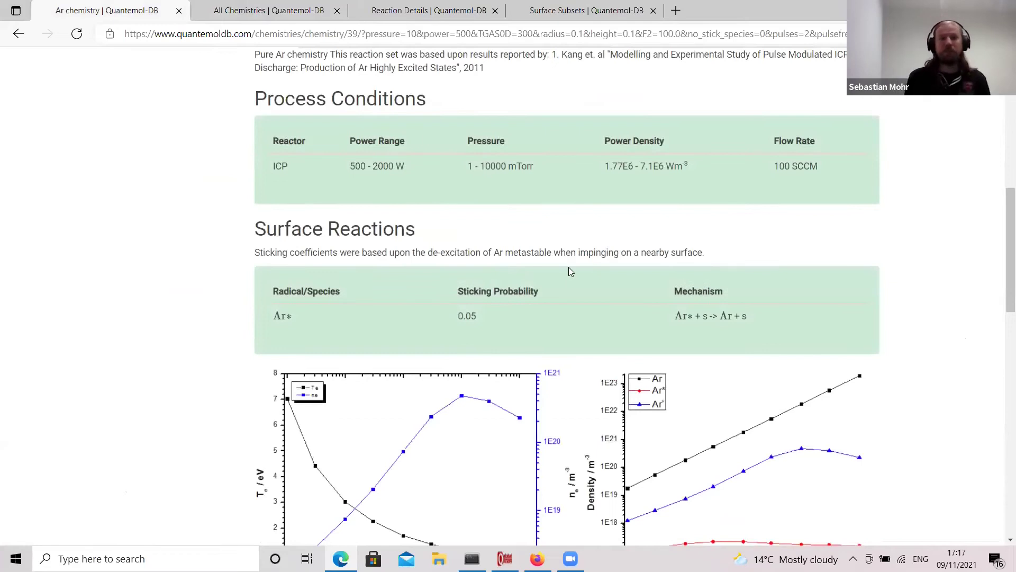
drag(1000, 214, 993, 179)
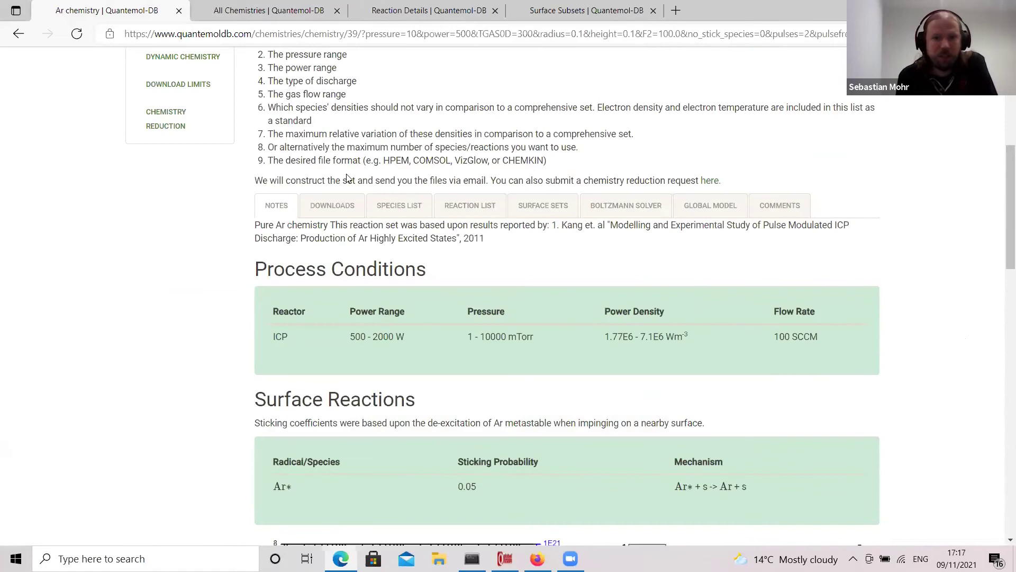
click(322, 214)
drag(1001, 290, 1000, 245)
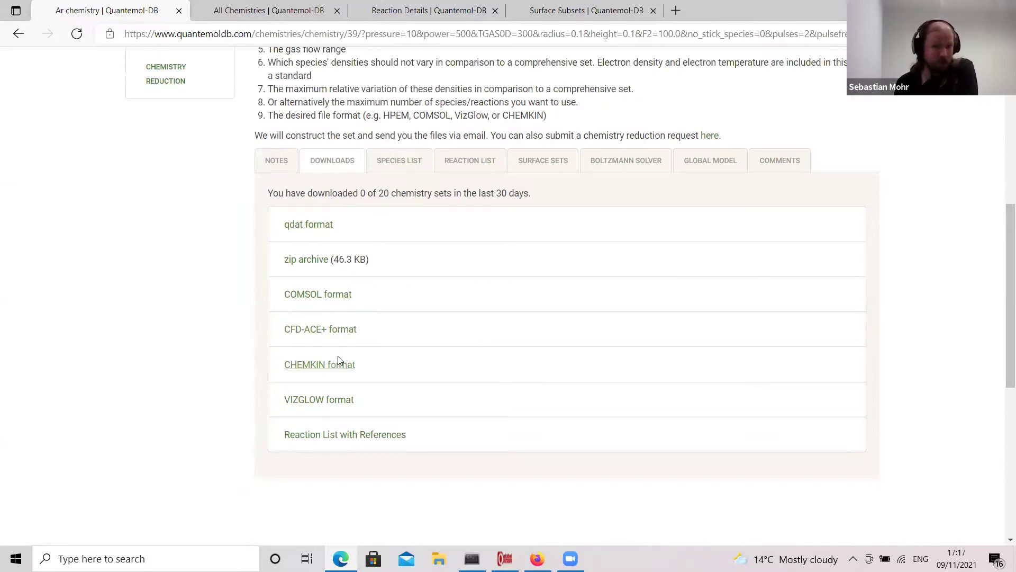
Review the species list and the reaction list of the Ar chemistry.
click(426, 169)
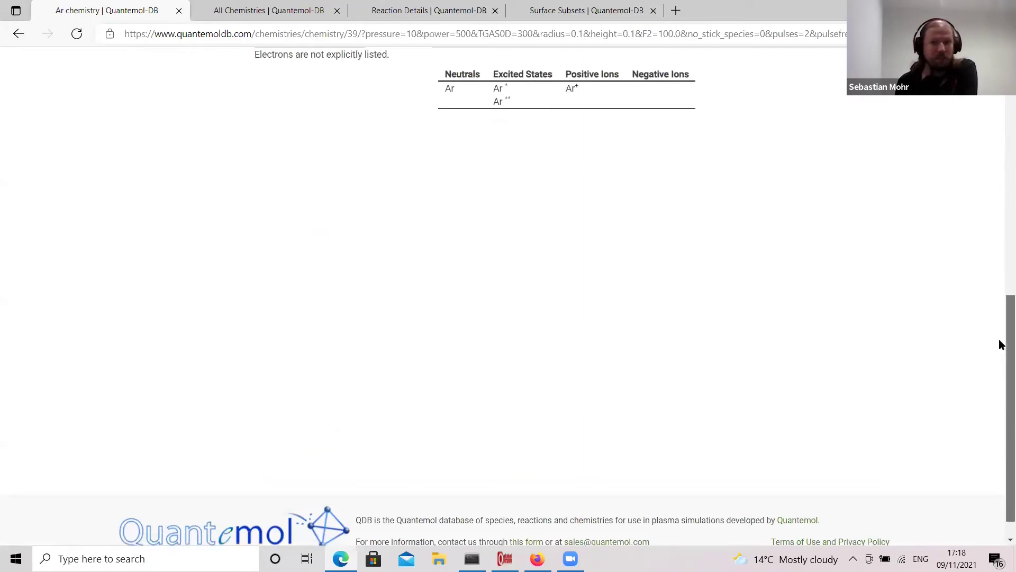
drag(1001, 345, 1000, 268)
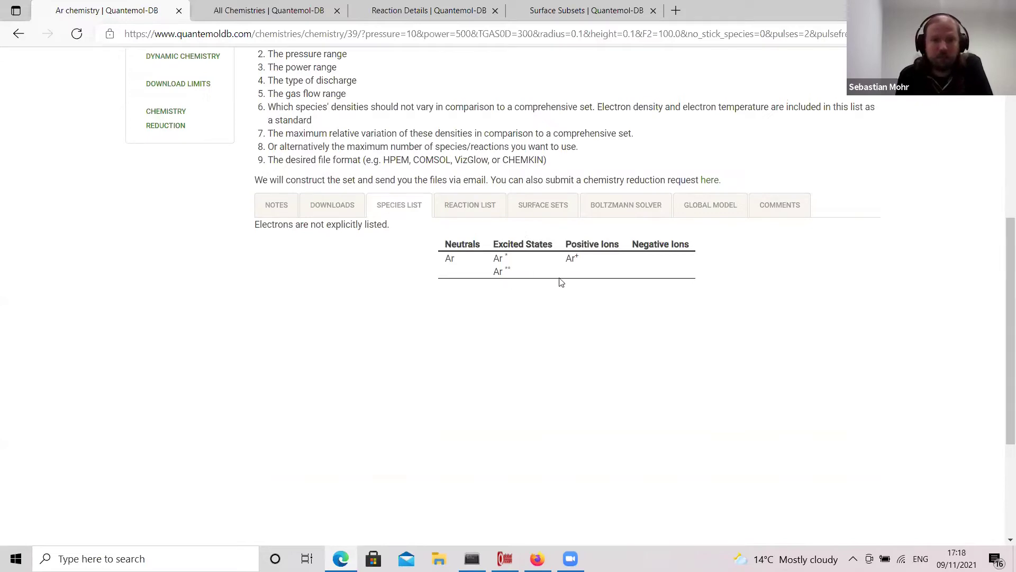
click(486, 208)
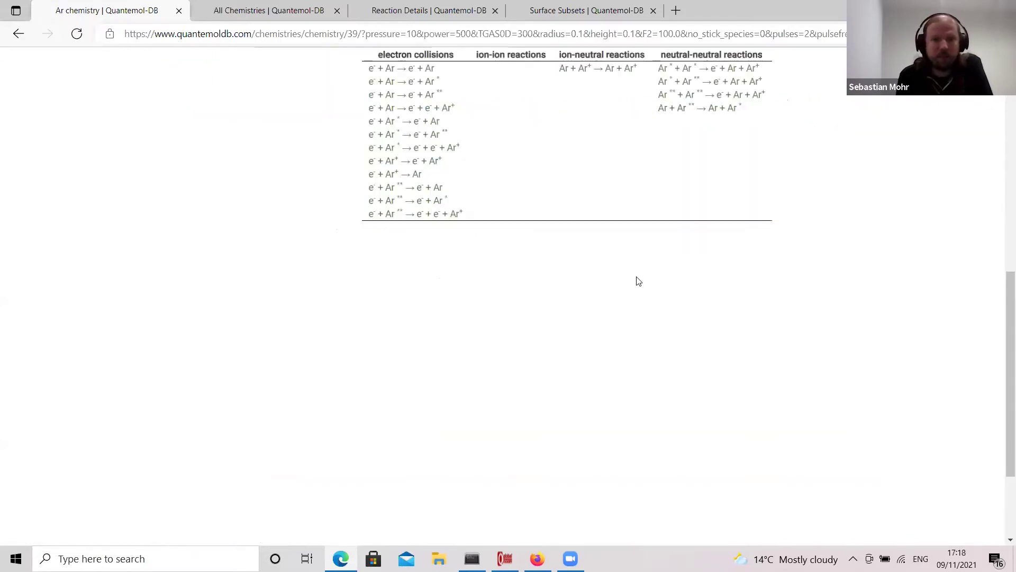
scroll(1002, 310, up, 3)
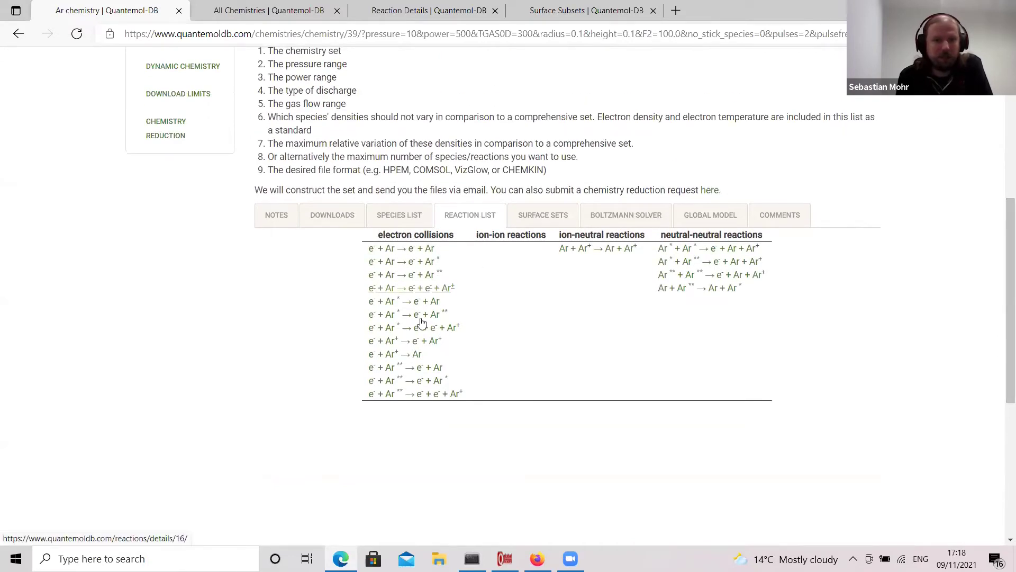
Check the surface sets linked to the Ar chemistry and the input options of its Boltzmann solver.
click(548, 217)
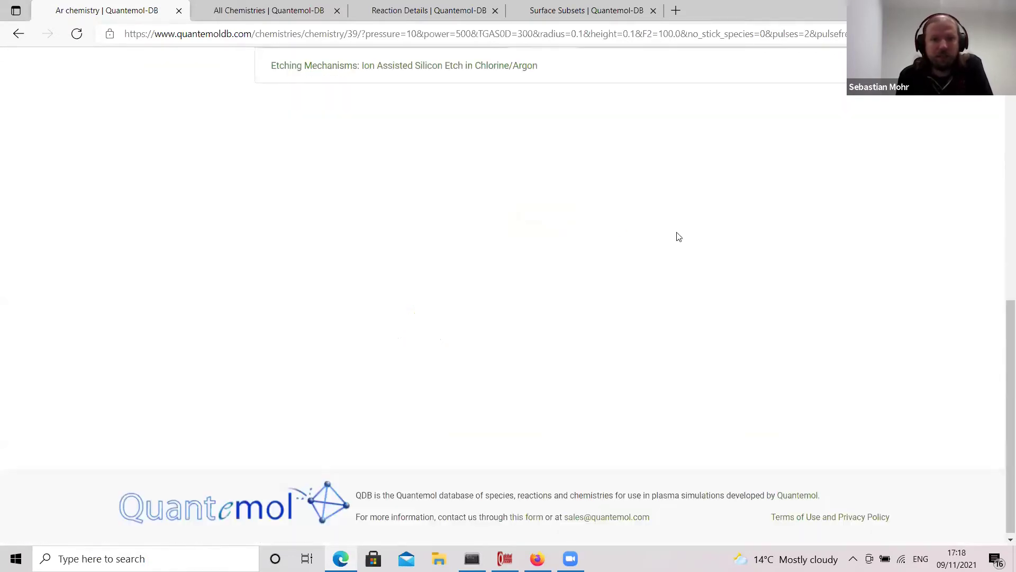
drag(1002, 338, 999, 205)
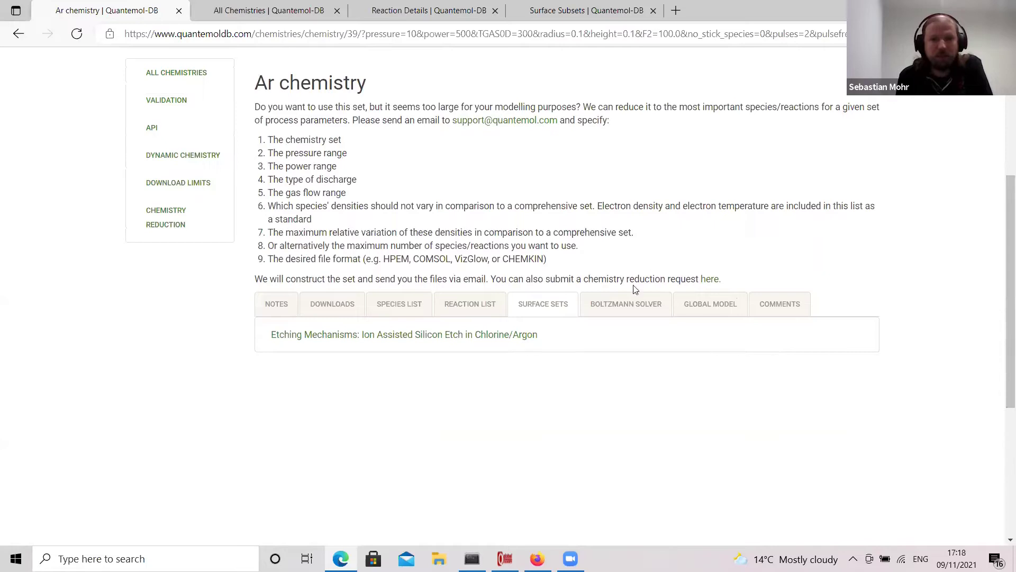
click(628, 315)
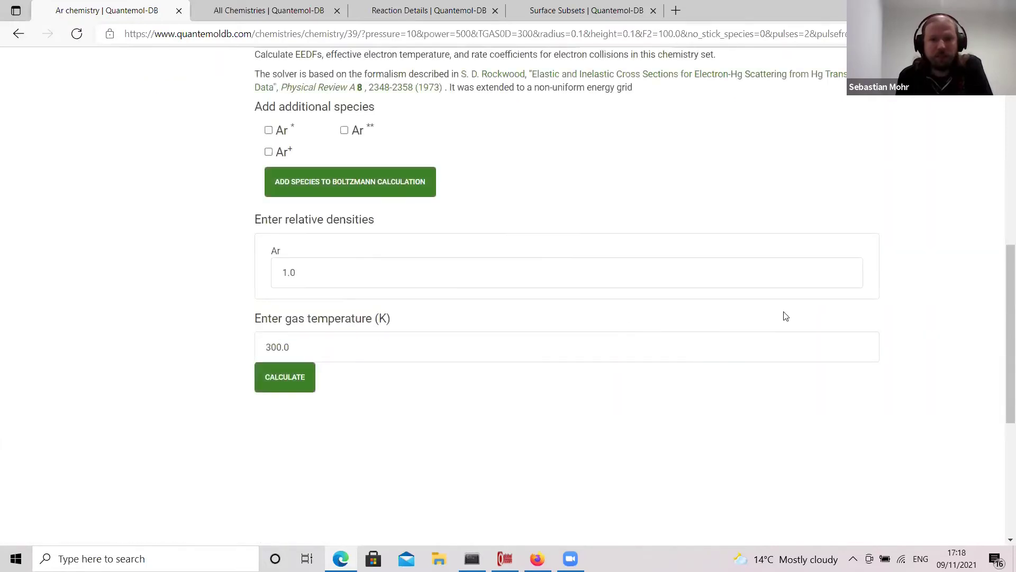
drag(999, 318, 1000, 293)
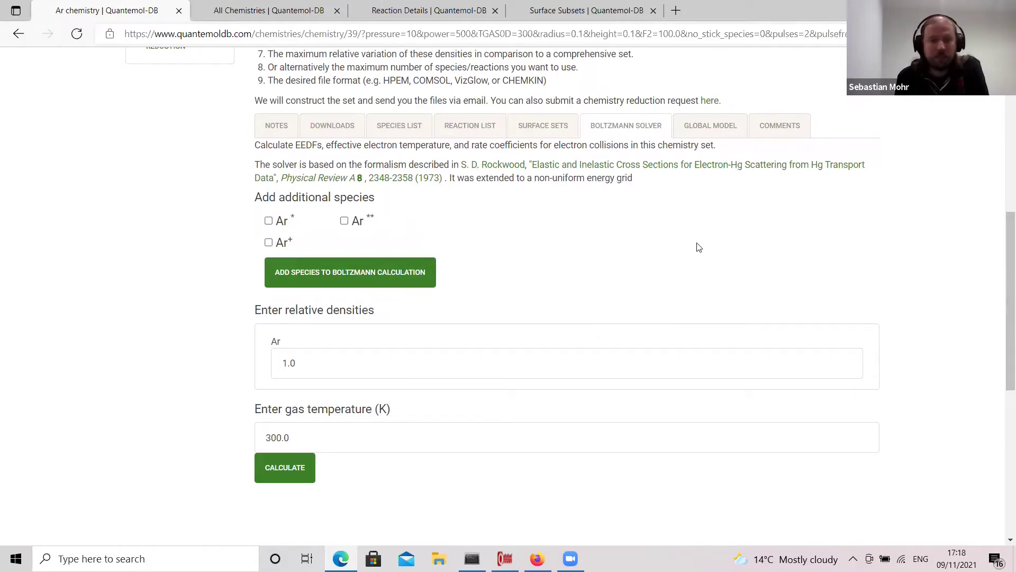
Open the Ar chemistry's global model and examine its process parameters, geometrical factors, gas flows and bespoke surface coefficient instructions.
click(724, 132)
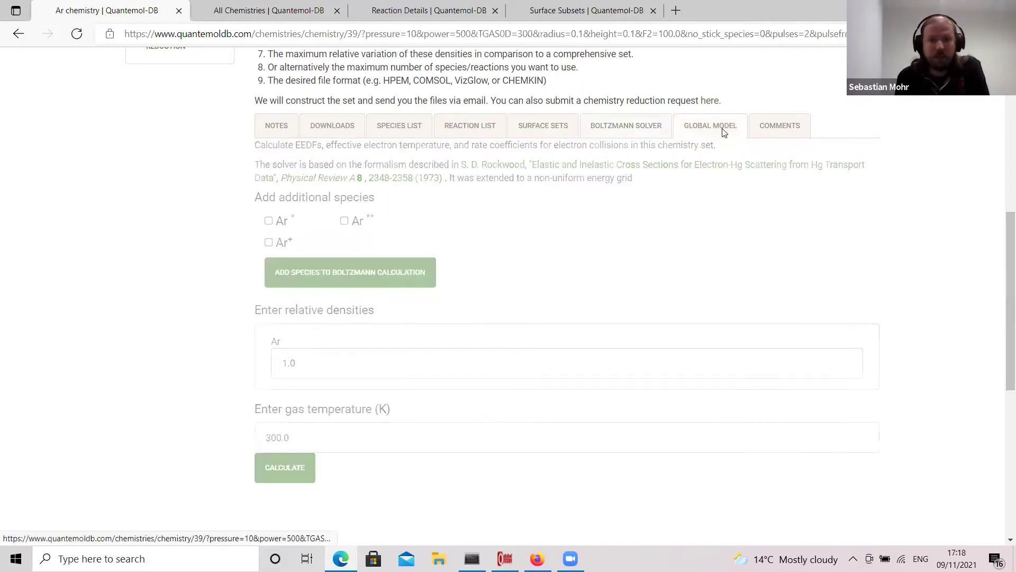
scroll(1000, 182, up, 1)
scroll(1000, 190, down, 2)
scroll(1000, 190, down, 3)
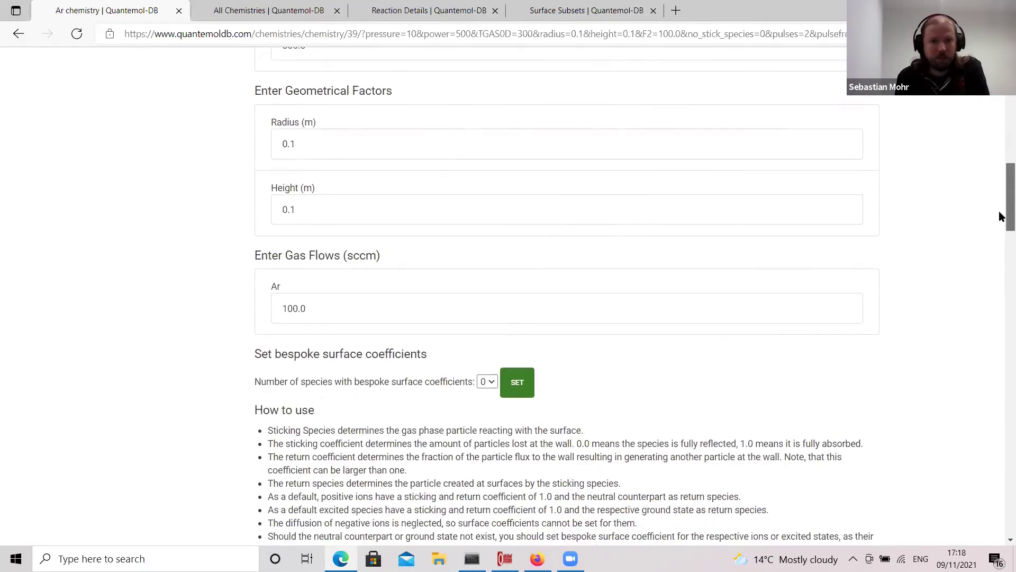
scroll(1001, 193, up, 3)
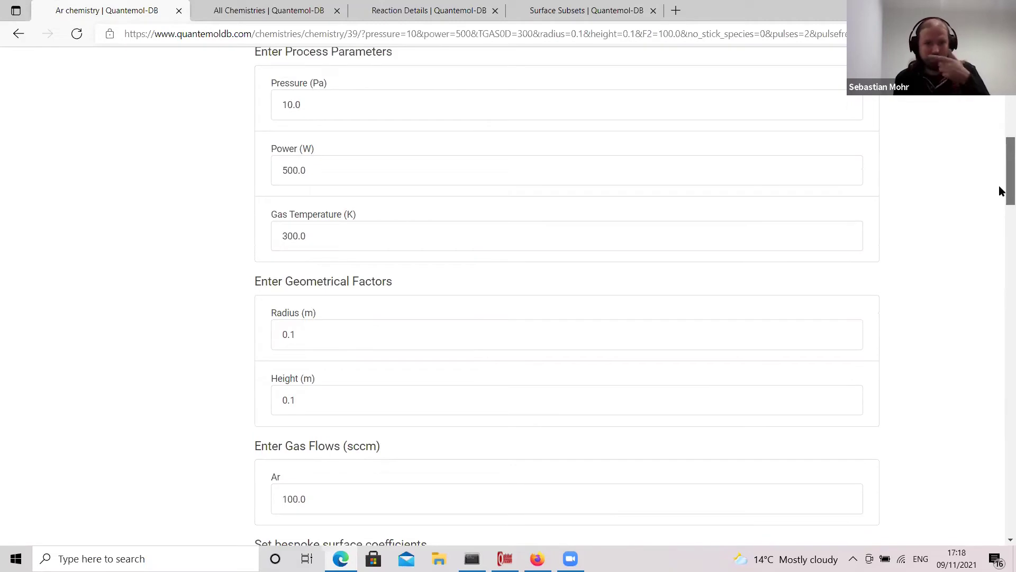
scroll(1000, 191, down, 1)
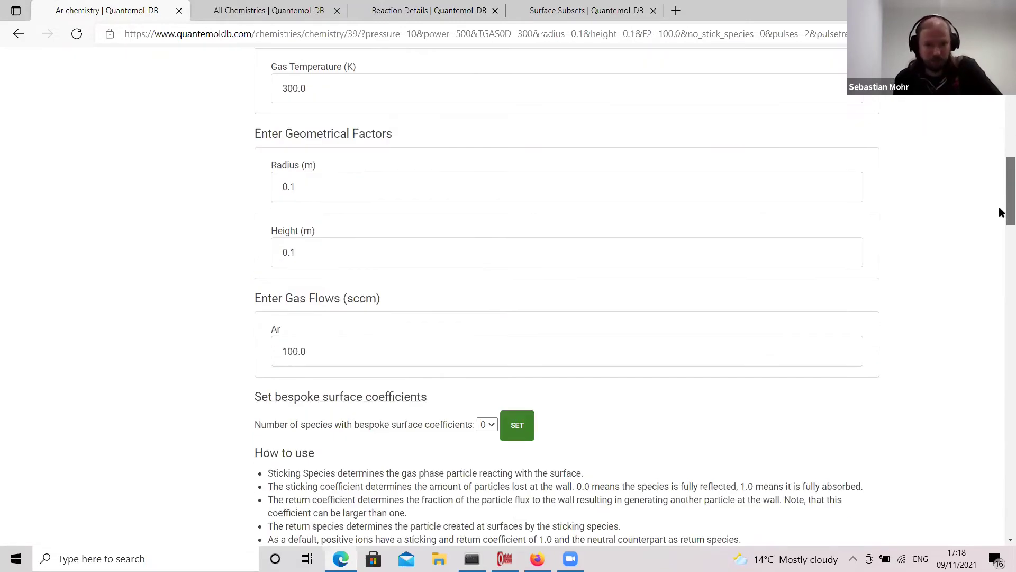
scroll(1000, 219, down, 2)
scroll(1000, 219, down, 3)
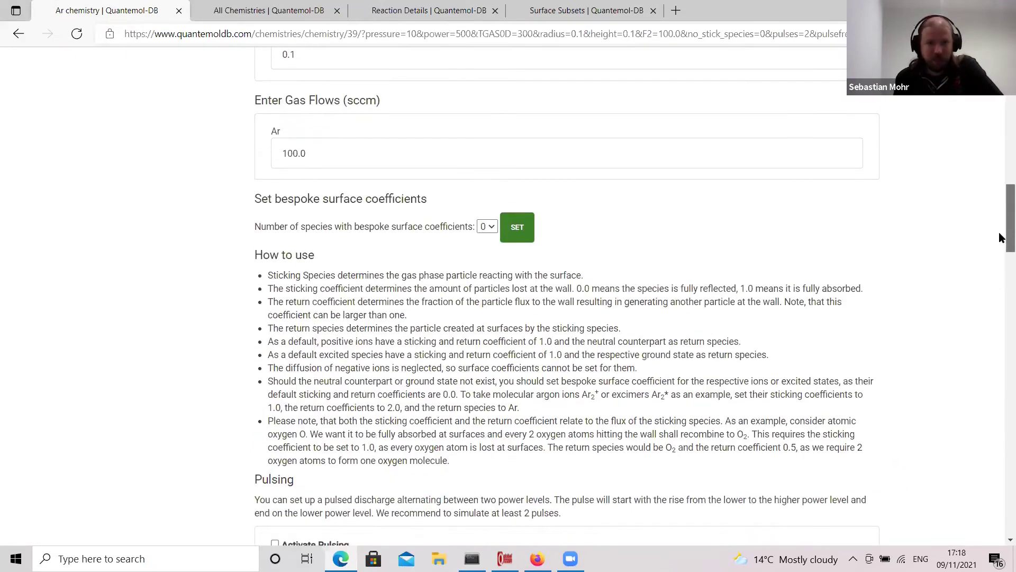
scroll(1000, 241, down, 2)
scroll(1000, 241, up, 1)
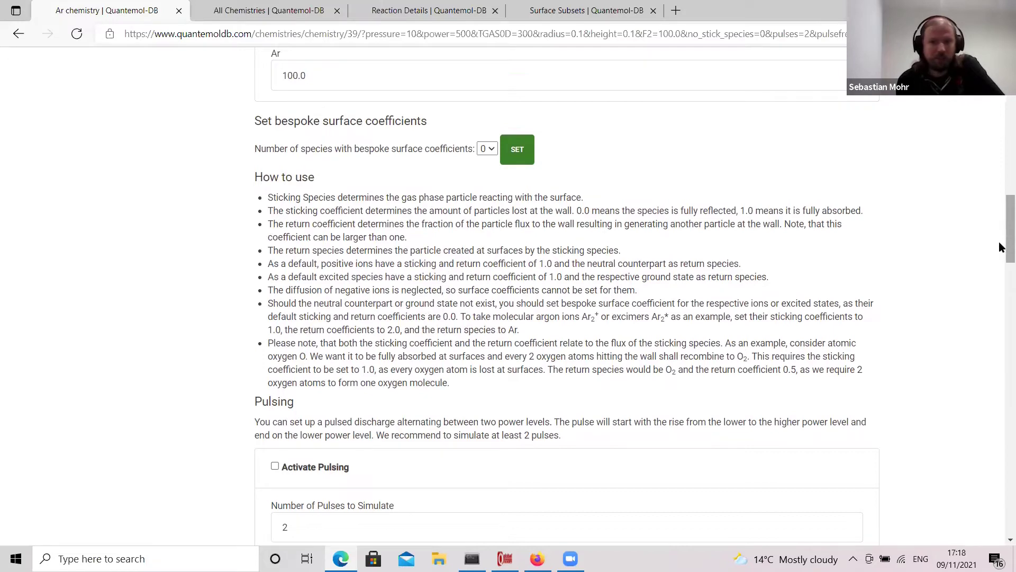
Review the global model's electron parameters and density charts, and return to the beginning of the Ar chemistry page.
drag(1000, 247, 1001, 360)
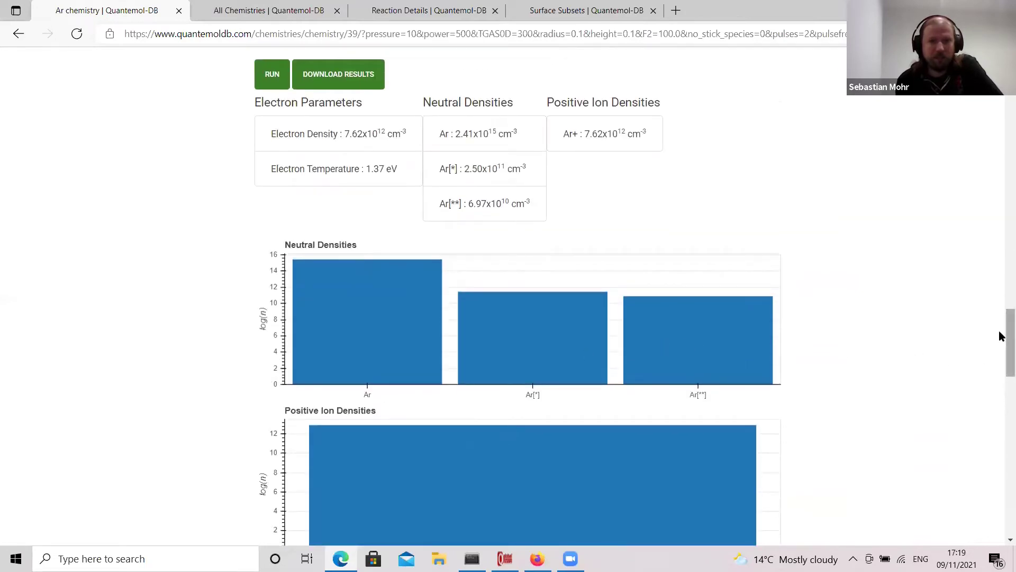
drag(999, 339, 1001, 123)
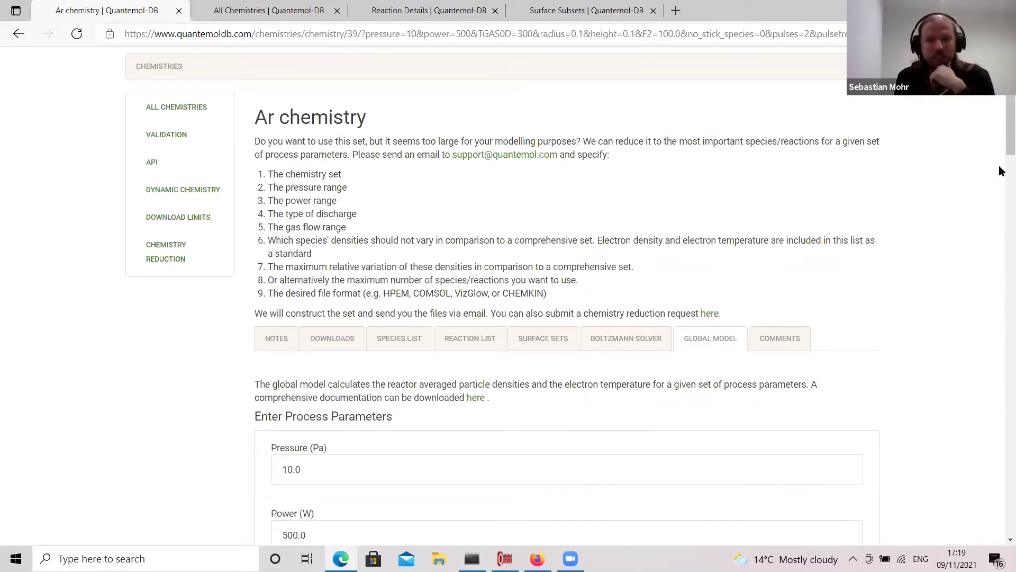
drag(1010, 135, 1010, 79)
scroll(1002, 139, down, 2)
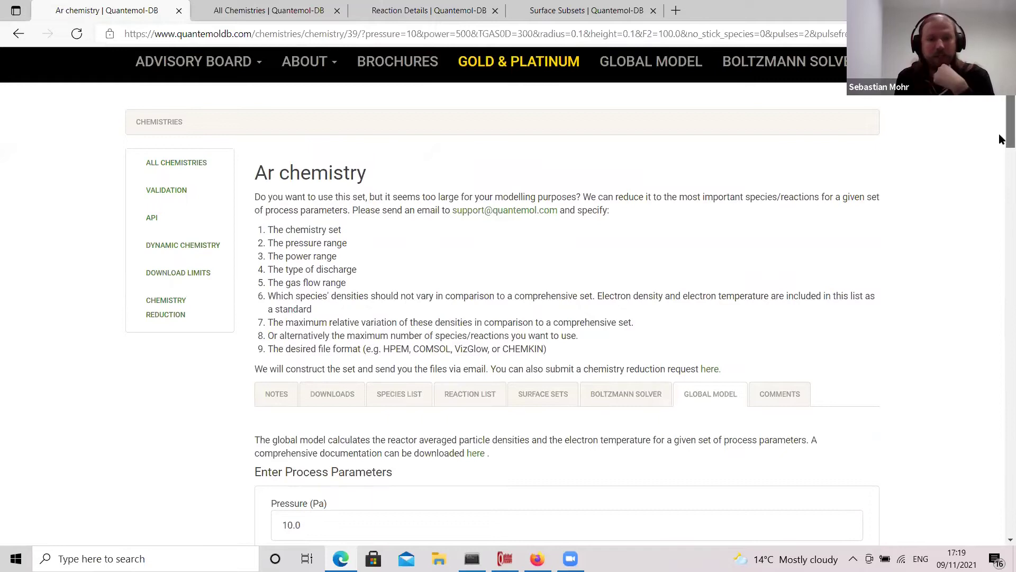
scroll(1001, 115, up, 1)
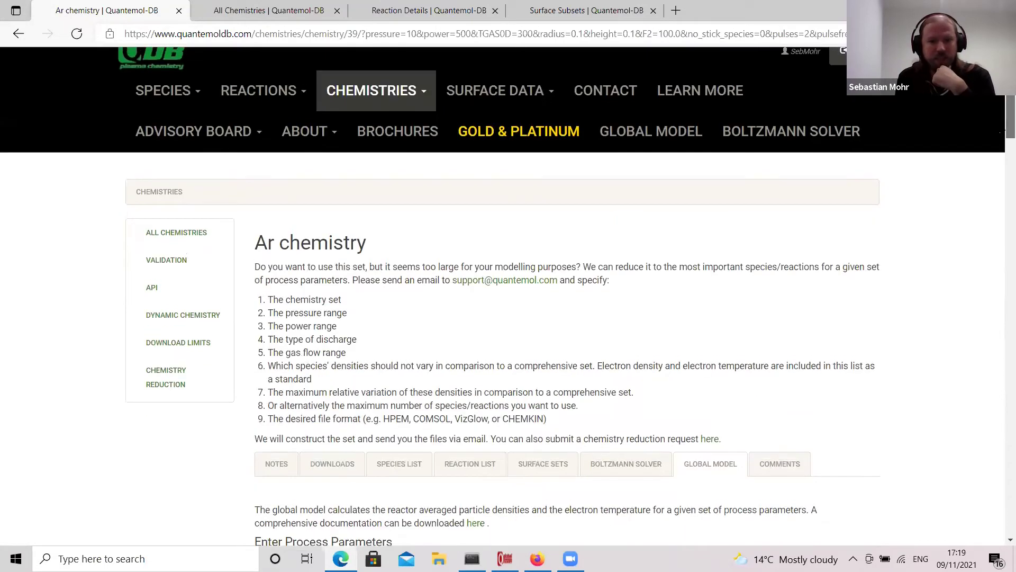
scroll(1000, 136, down, 1)
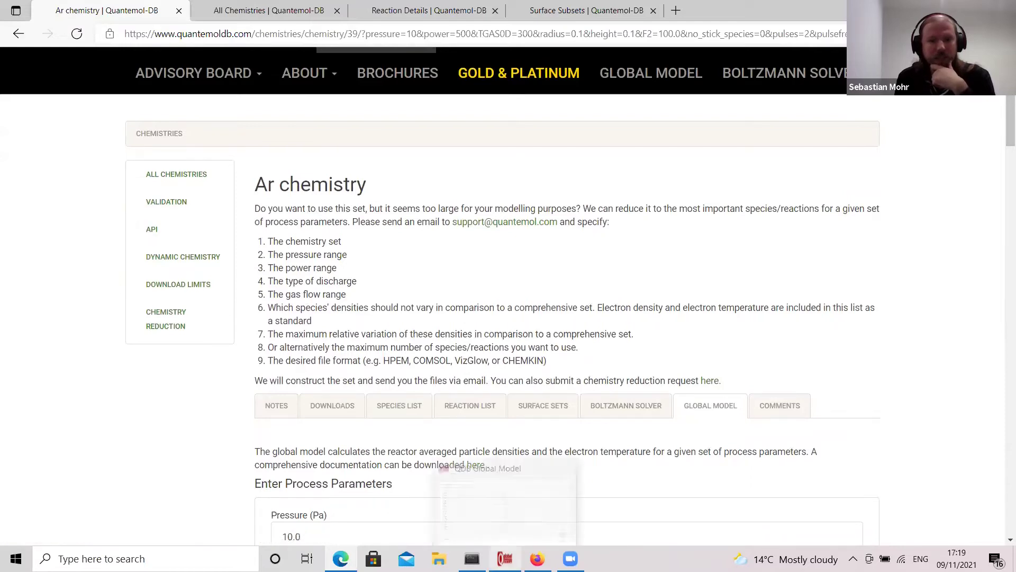
Switch to the QDB Global Model application and review its pre-assembled chemistry sets and dynamic set generation gases.
click(505, 558)
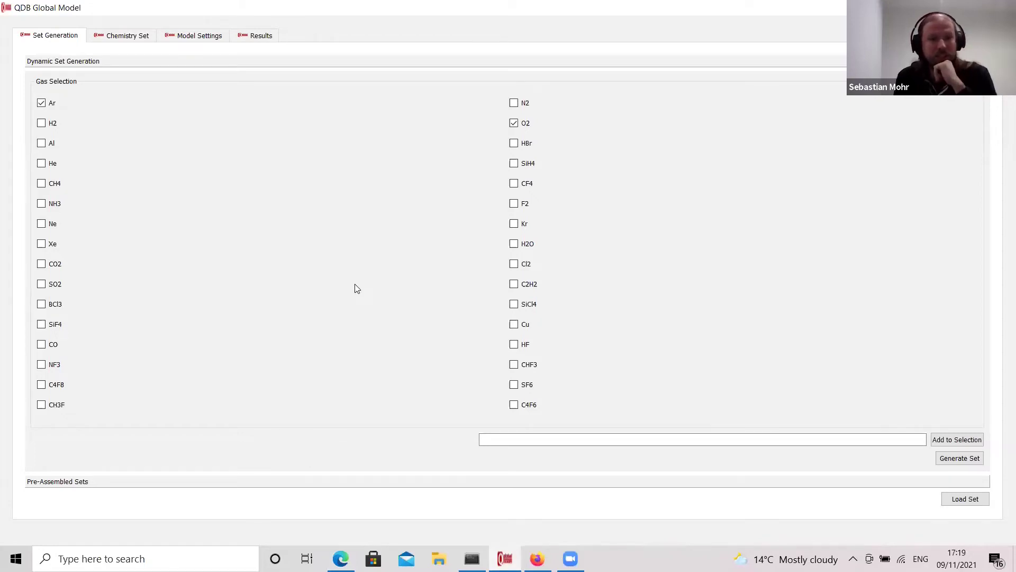
click(122, 482)
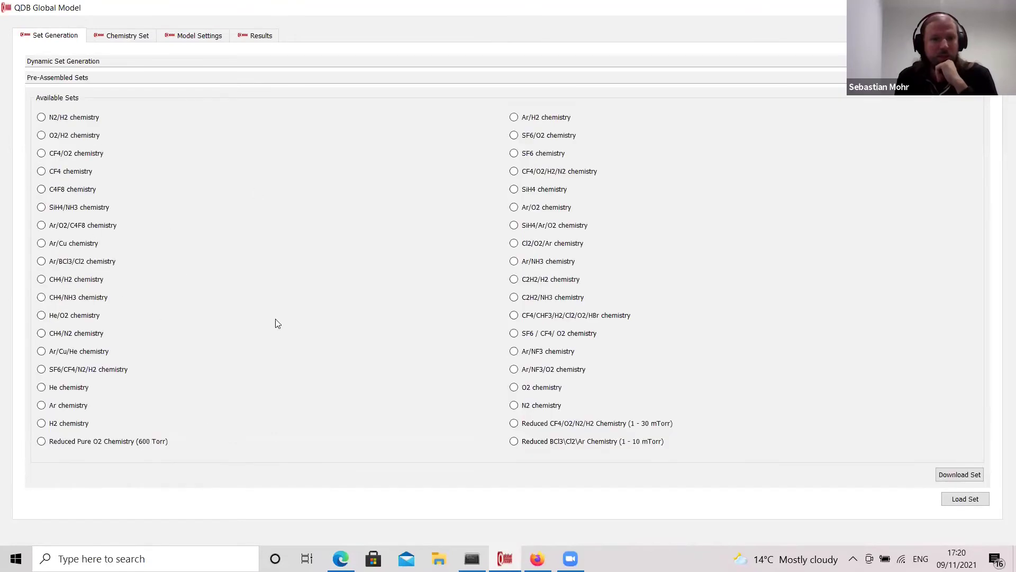
click(150, 62)
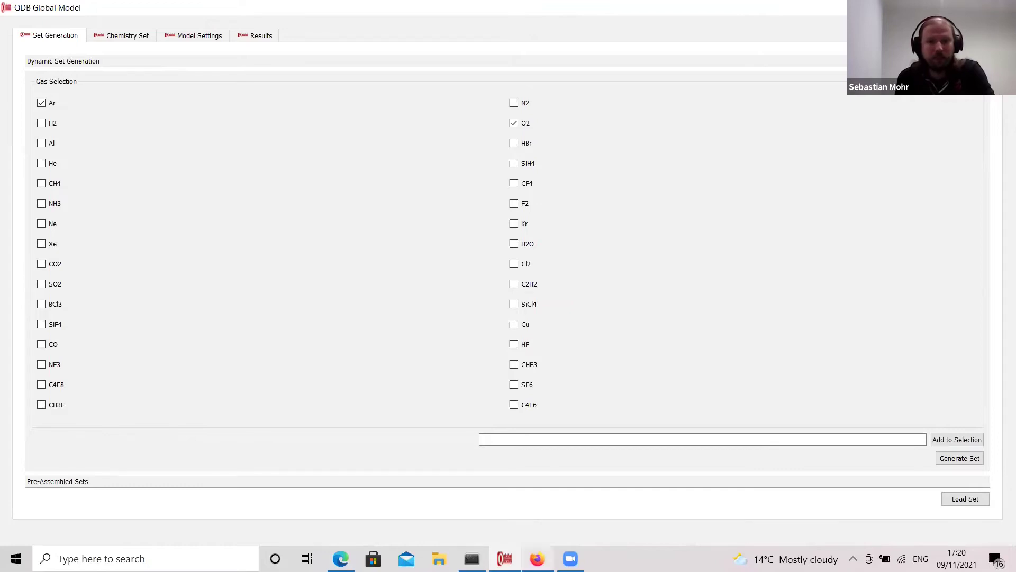
click(537, 558)
Switch back to Quantemol-DB in Edge, open the dynamic chemistry page and select Ar and O2 as feed gases.
click(340, 559)
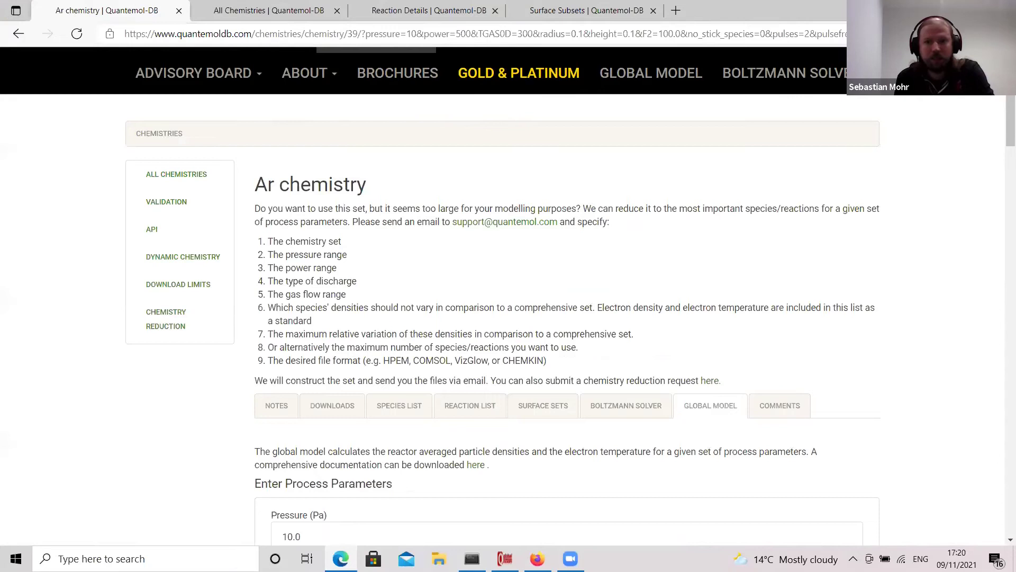
scroll(508, 295, up, 1)
scroll(508, 296, up, 2)
mouse_move(397, 184)
click(410, 276)
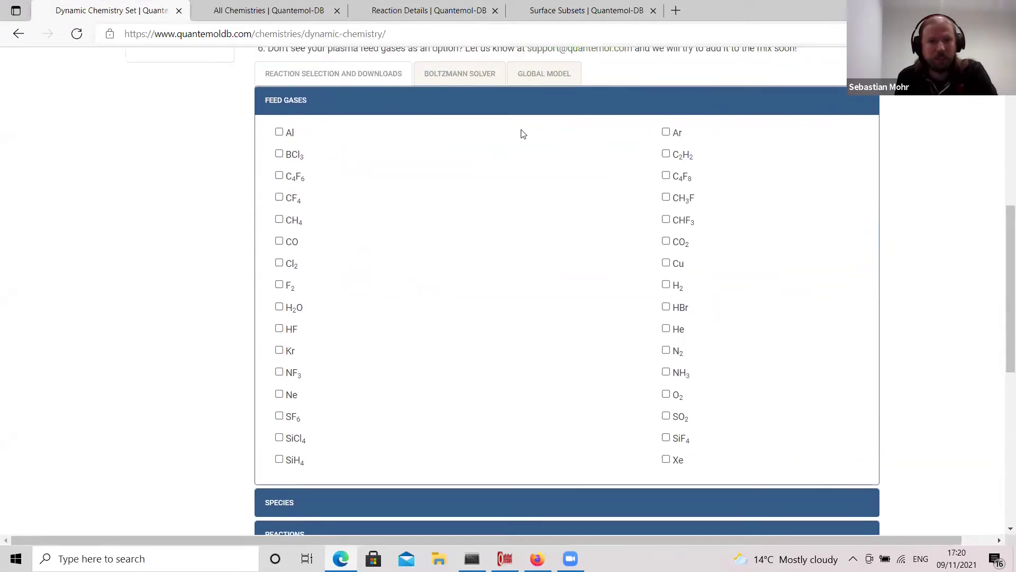
click(665, 132)
click(666, 394)
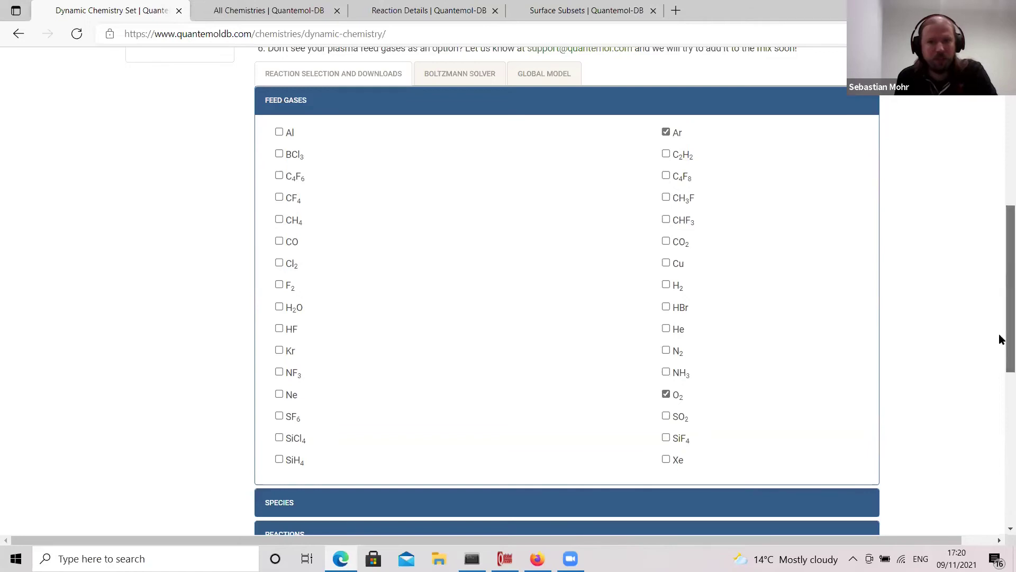
Expand the species and reactions sections of the dynamic chemistry set and look over the download formats.
scroll(999, 339, down, 5)
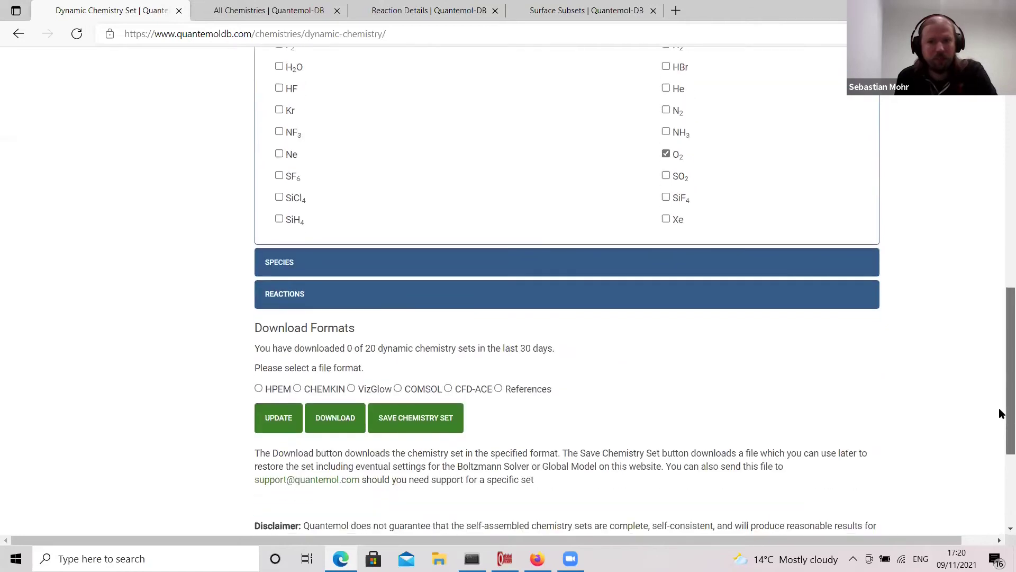
click(286, 265)
scroll(402, 194, down, 5)
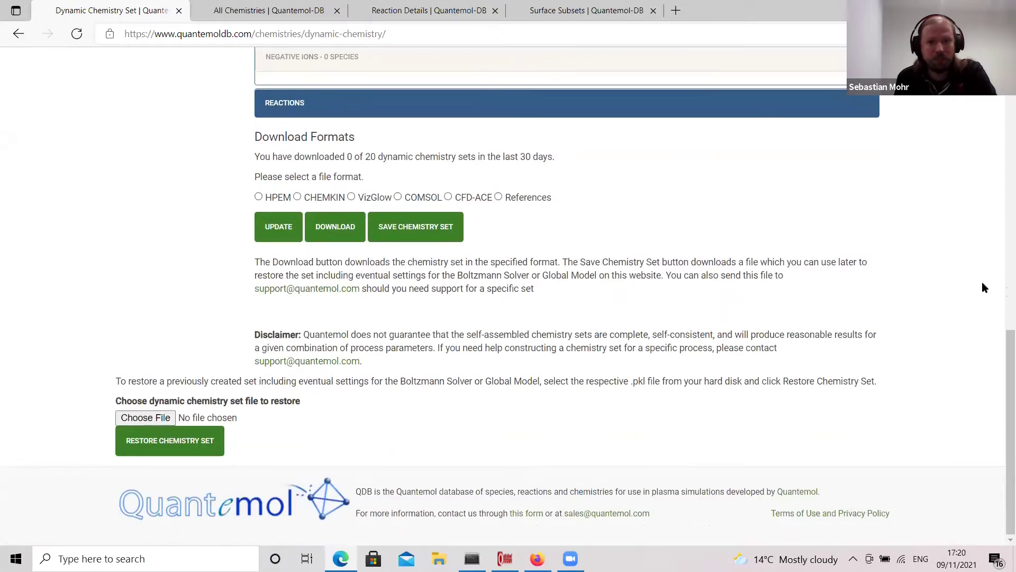
scroll(982, 284, up, 4)
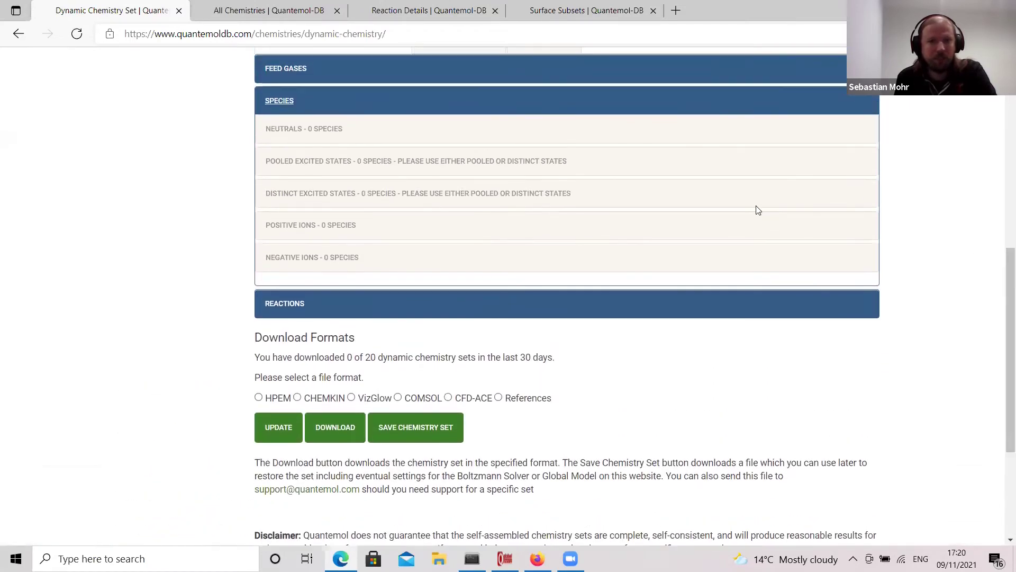
click(296, 303)
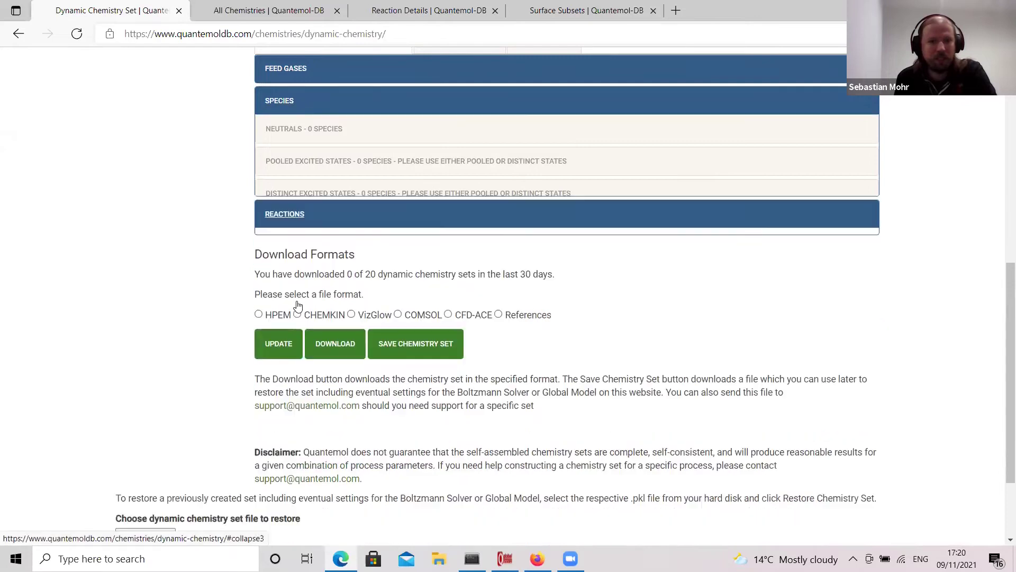
scroll(1000, 251, up, 1)
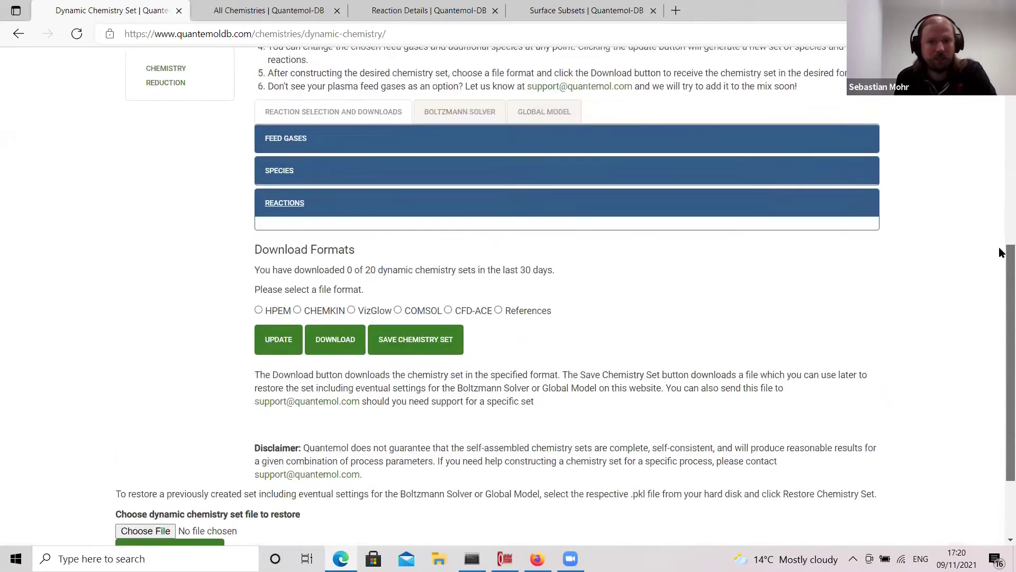
Return to the beginning of the dynamic chemistry page and switch to the QDB Global Model application.
scroll(1000, 251, up, 5)
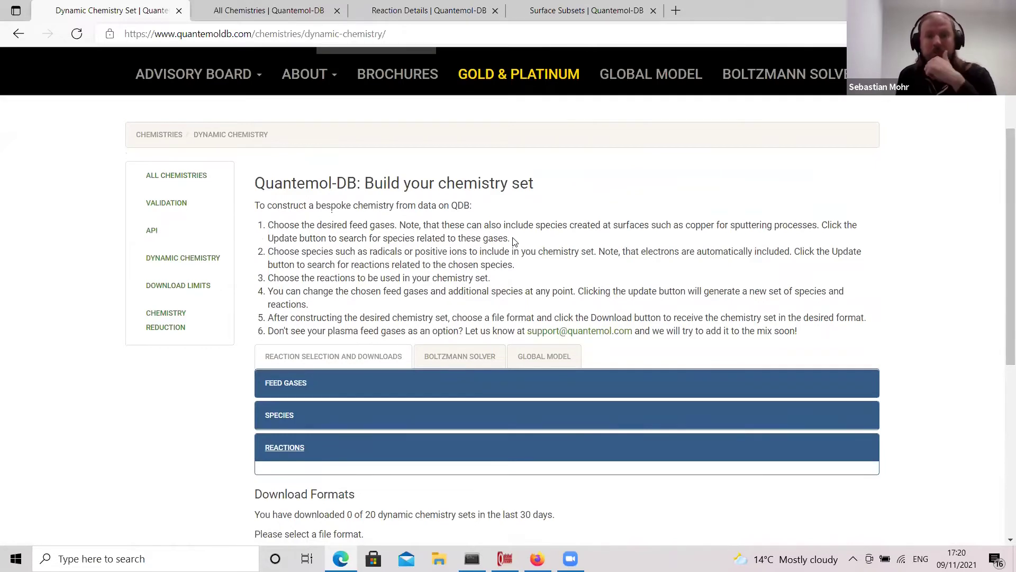
drag(1000, 263, 1001, 225)
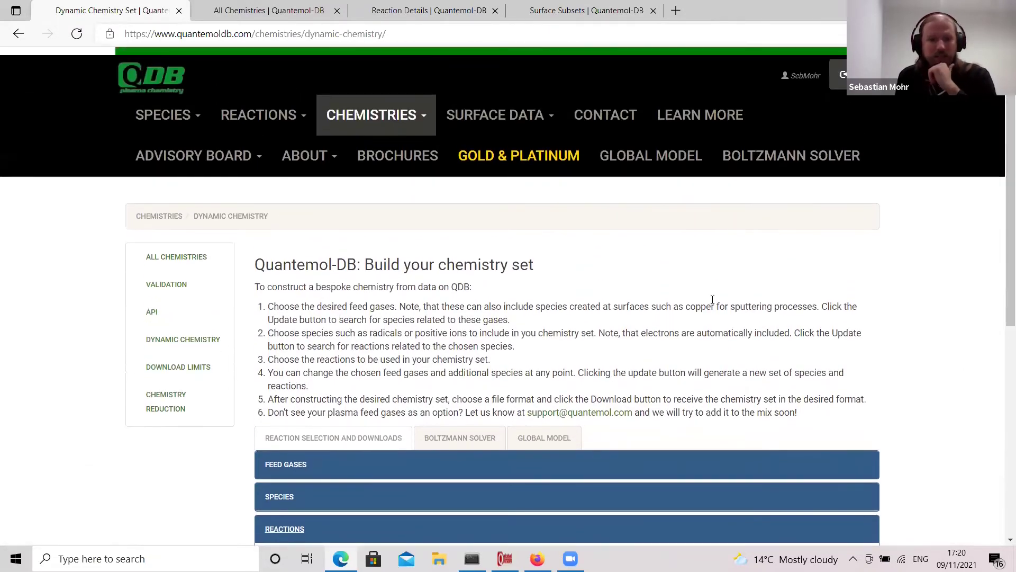
mouse_move(505, 559)
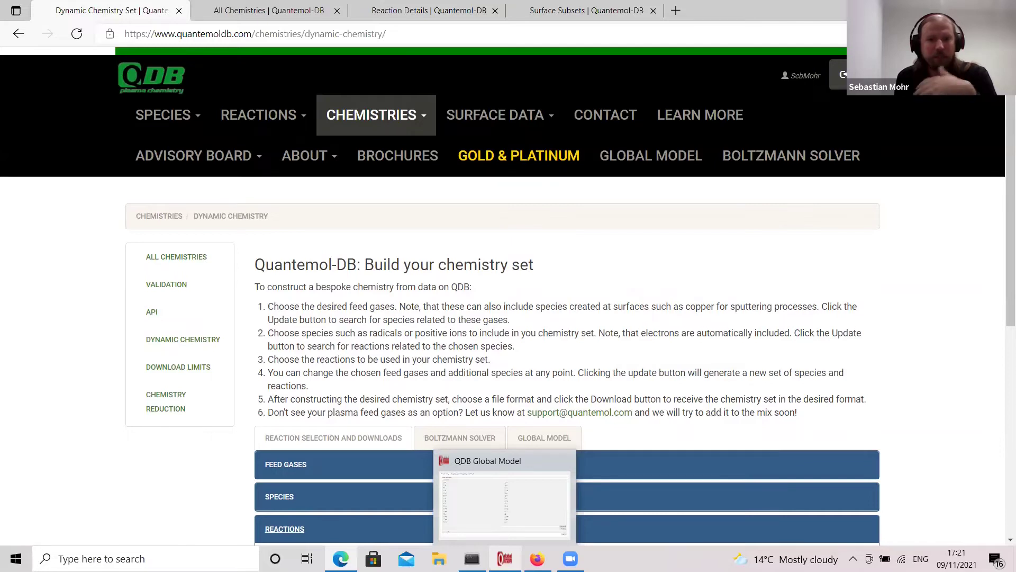
click(504, 503)
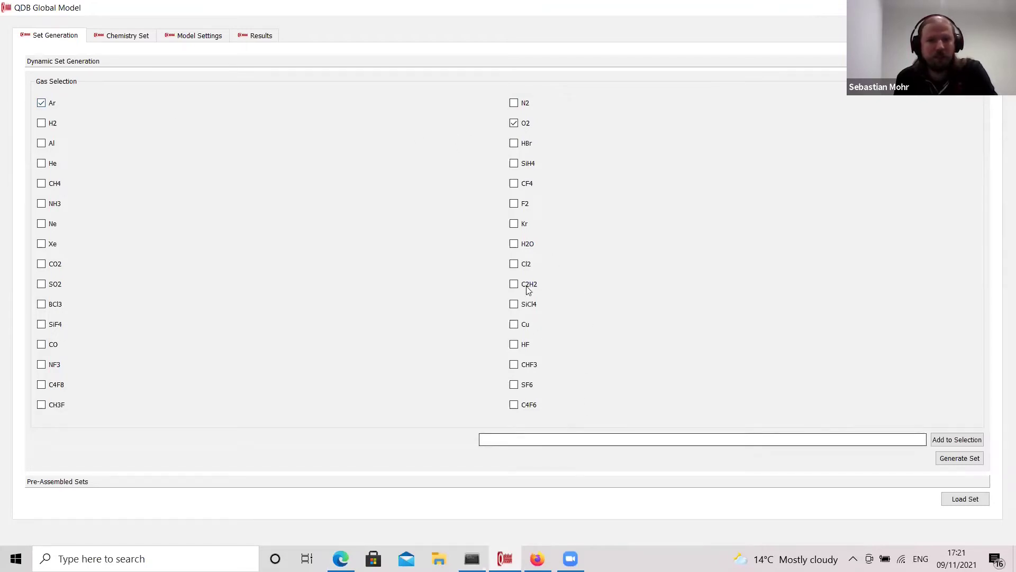
Look up additional gases matching CF, leave them out, and generate the dynamic chemistry set for Ar and O2.
click(560, 438)
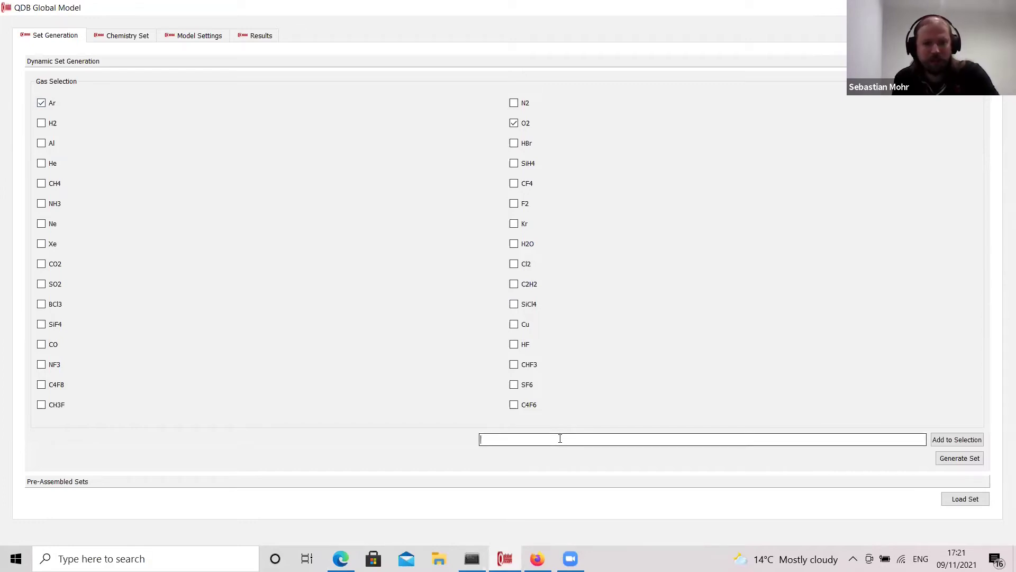
text(CF)
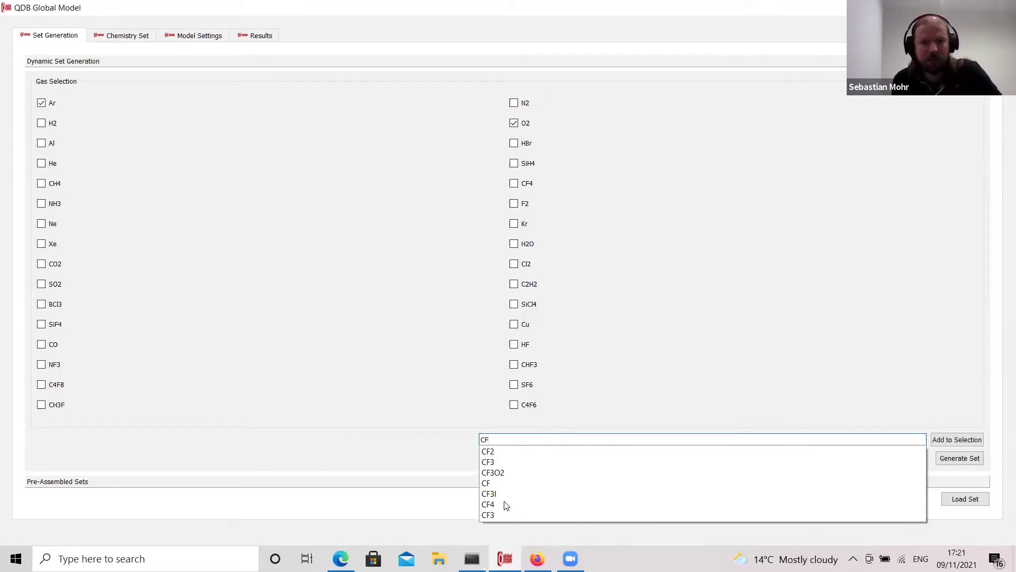
click(435, 303)
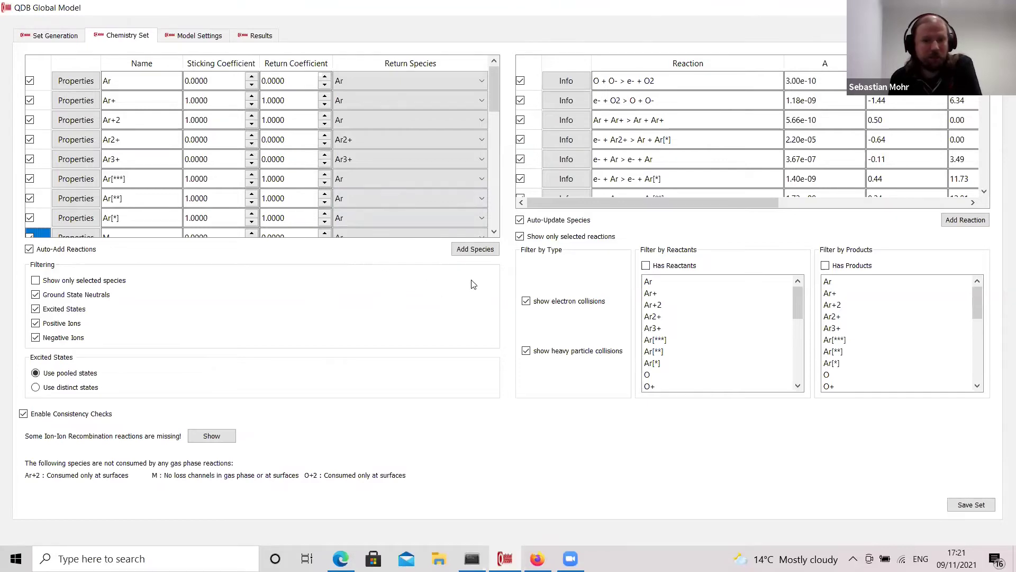
Look over the settings for adding a custom species and close the dialog without adding one.
click(479, 249)
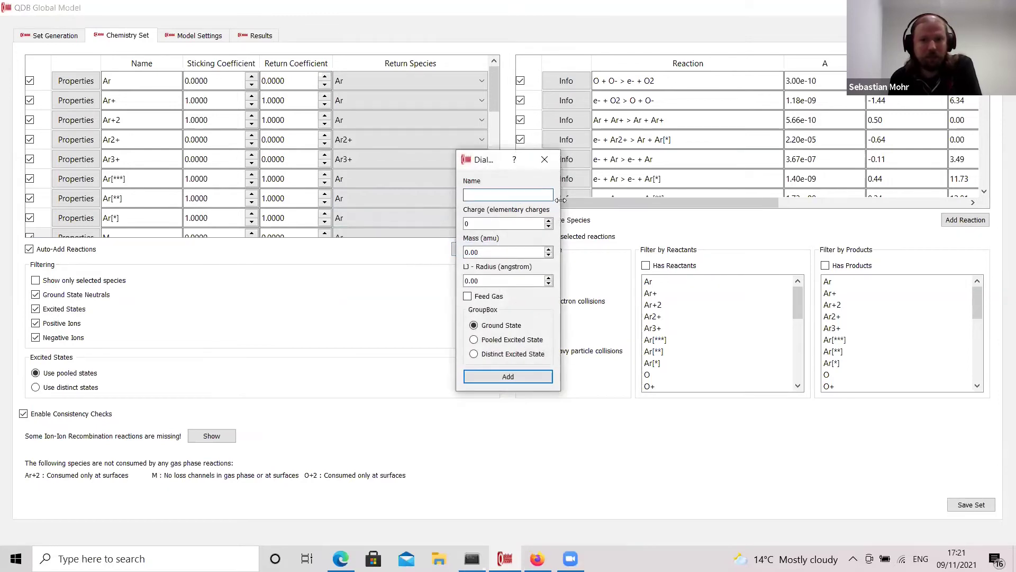
drag(560, 200, 571, 200)
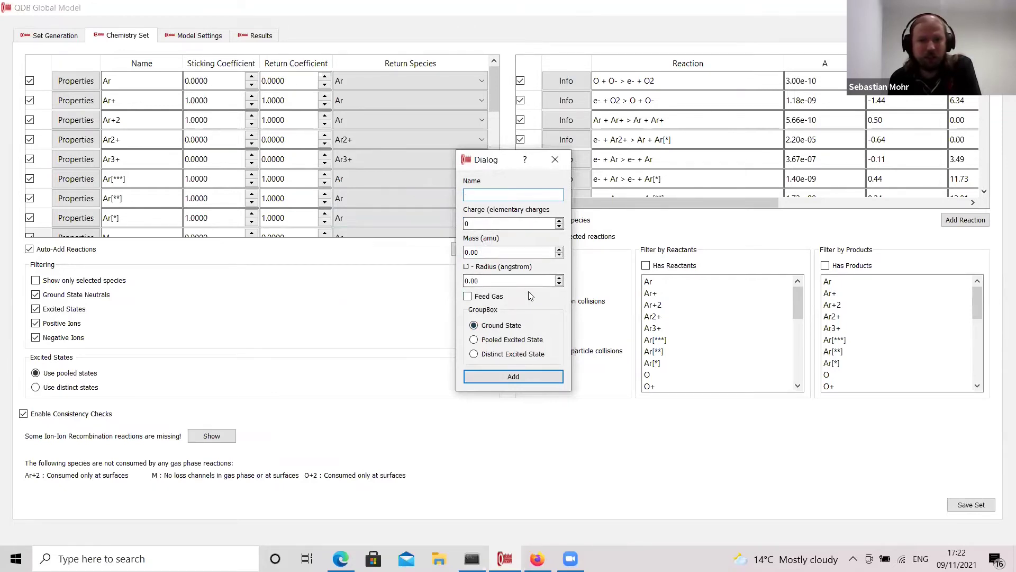
click(555, 161)
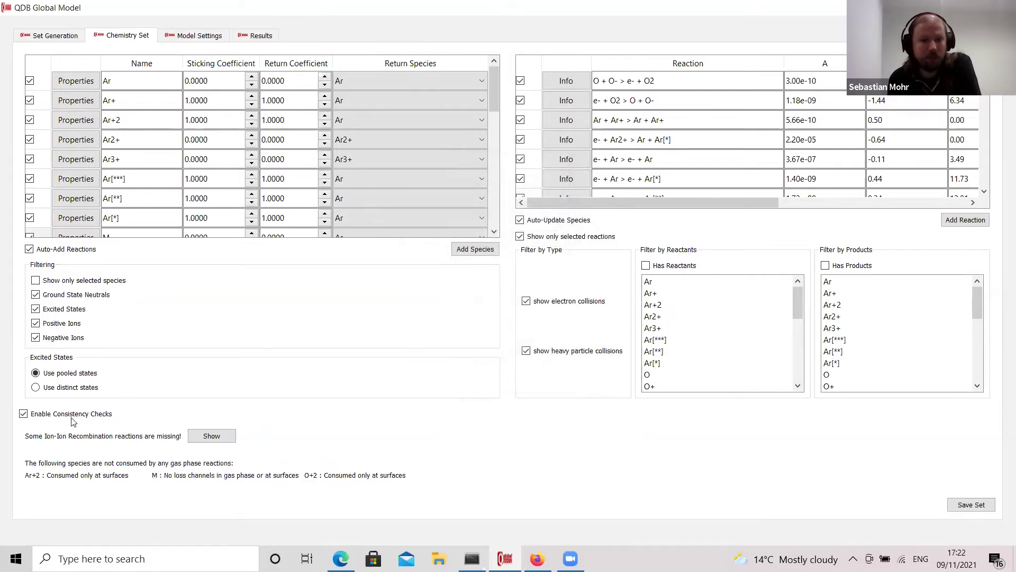
Review the list of missing ion-ion recombination reactions from the consistency checks and close it without adding any.
click(212, 436)
drag(656, 225, 642, 202)
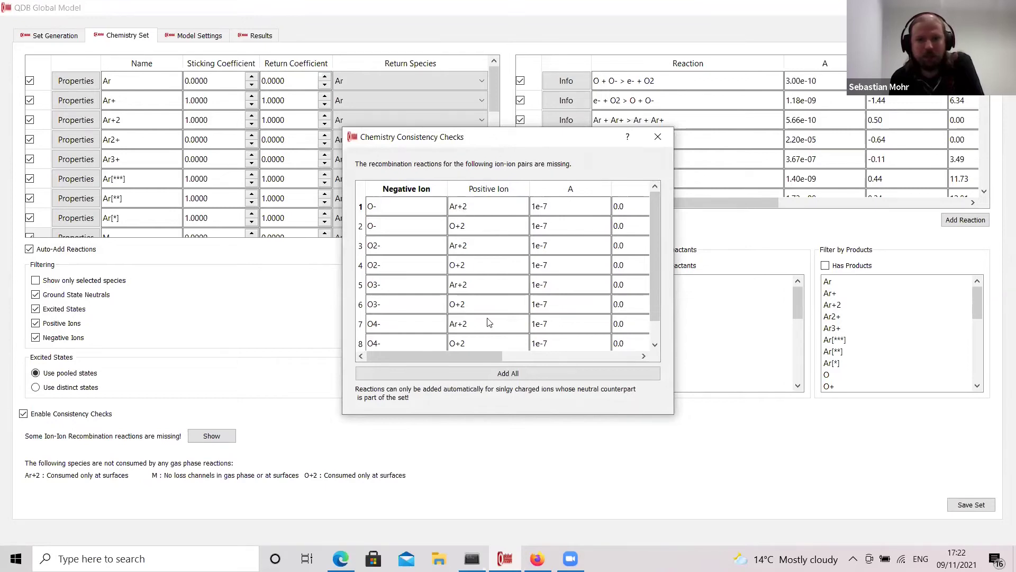
drag(475, 354, 437, 346)
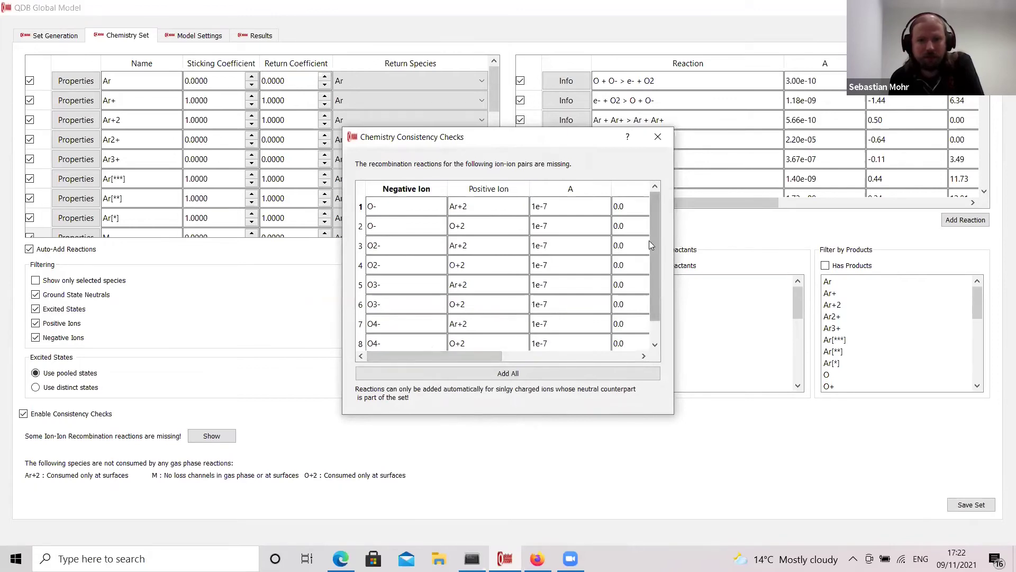
drag(651, 240, 661, 263)
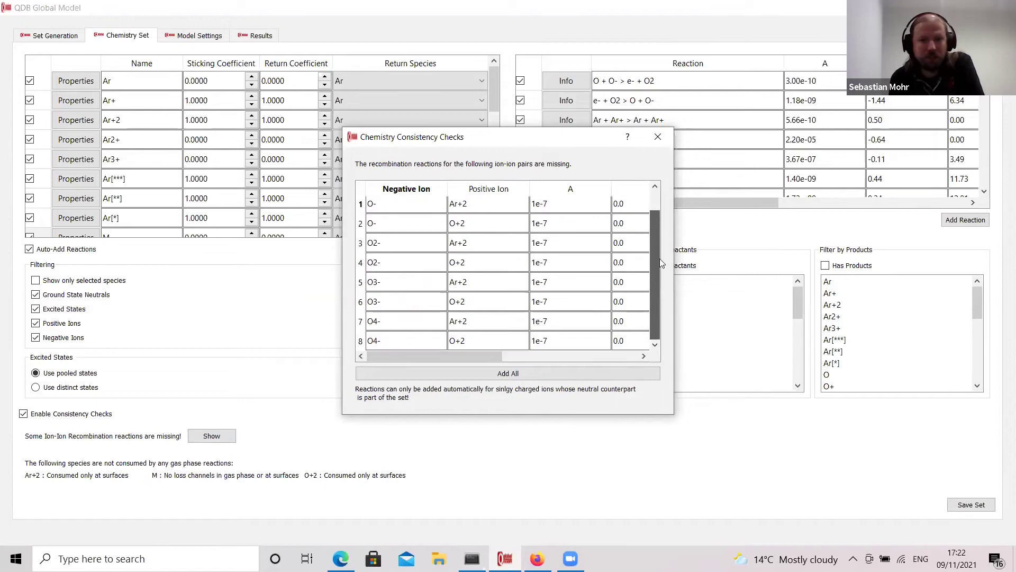
drag(656, 299, 655, 280)
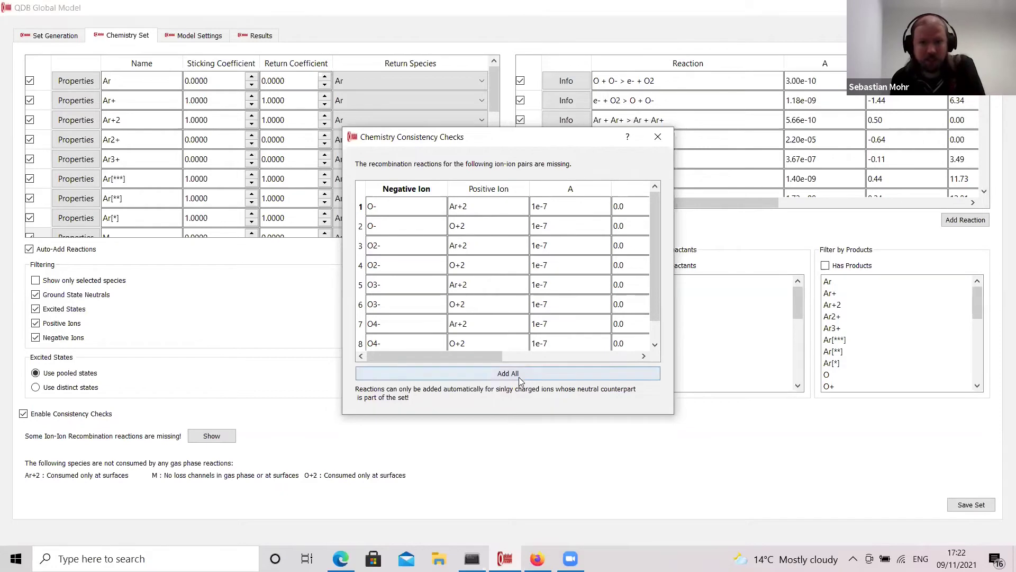
mouse_move(498, 360)
mouse_down()
mouse_move(650, 366)
mouse_move(494, 345)
mouse_up()
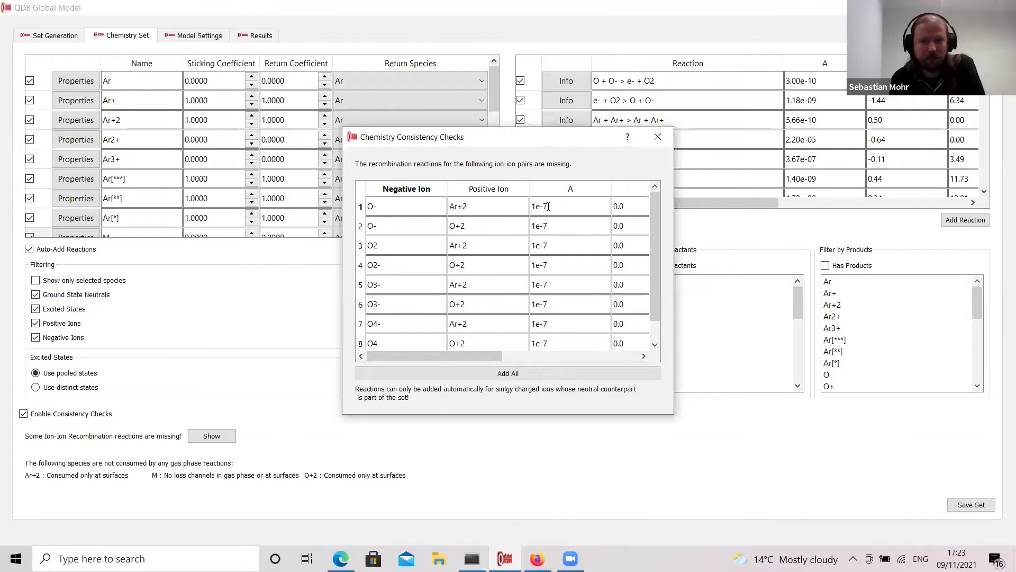
click(657, 140)
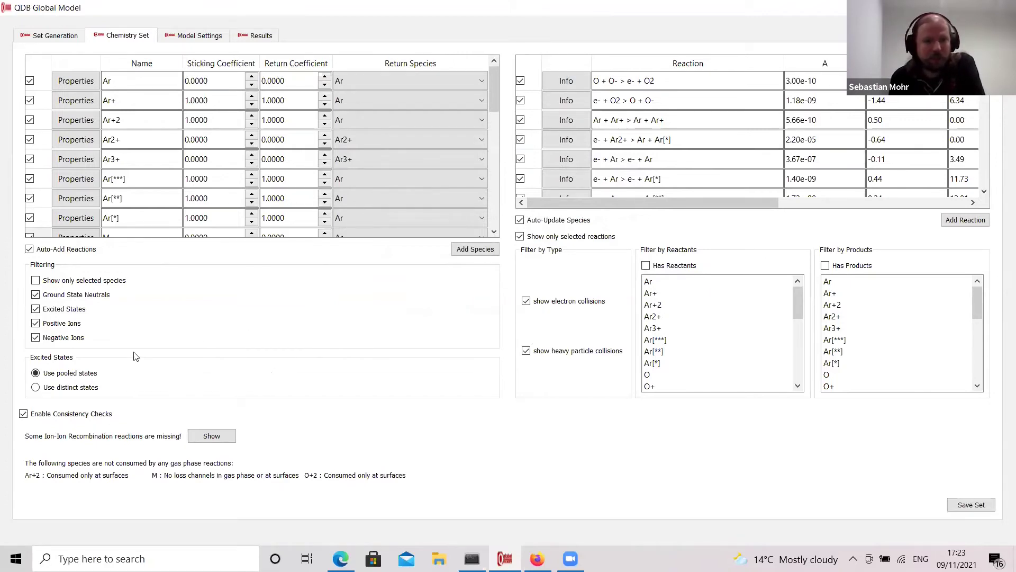
Show only the selected species and exclude Ar+2, Ar2+, Ar3+, Ar[**] and Ar[***] from the chemistry set.
mouse_move(497, 87)
mouse_down()
mouse_move(471, 213)
mouse_move(495, 156)
mouse_move(493, 114)
mouse_move(492, 207)
mouse_move(487, 80)
mouse_up()
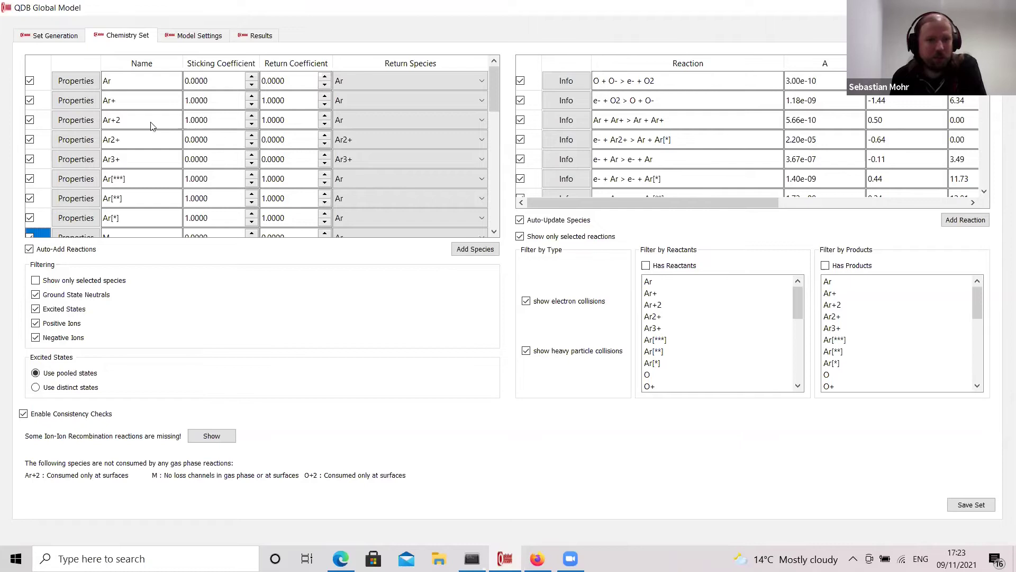
click(29, 121)
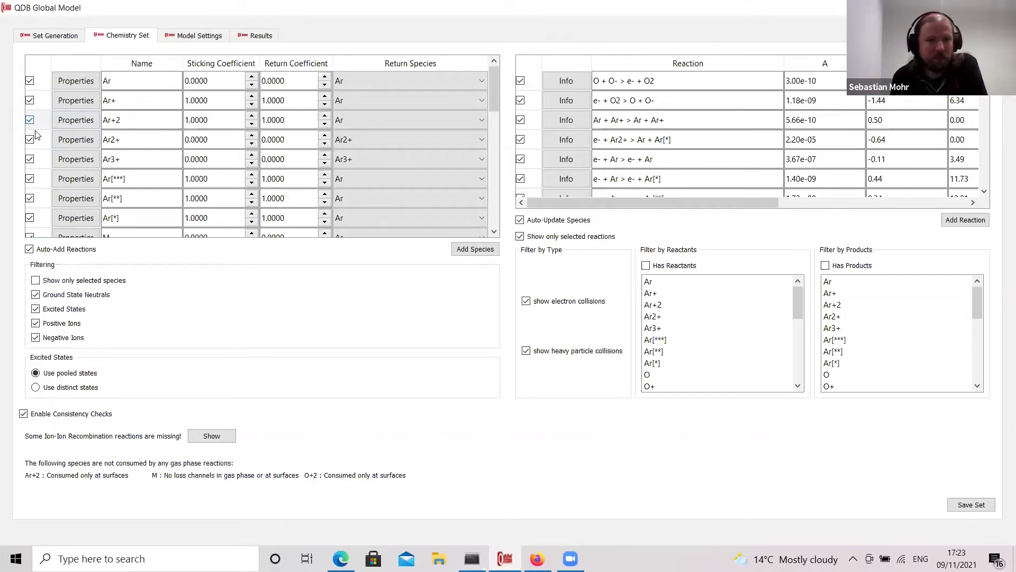
click(36, 281)
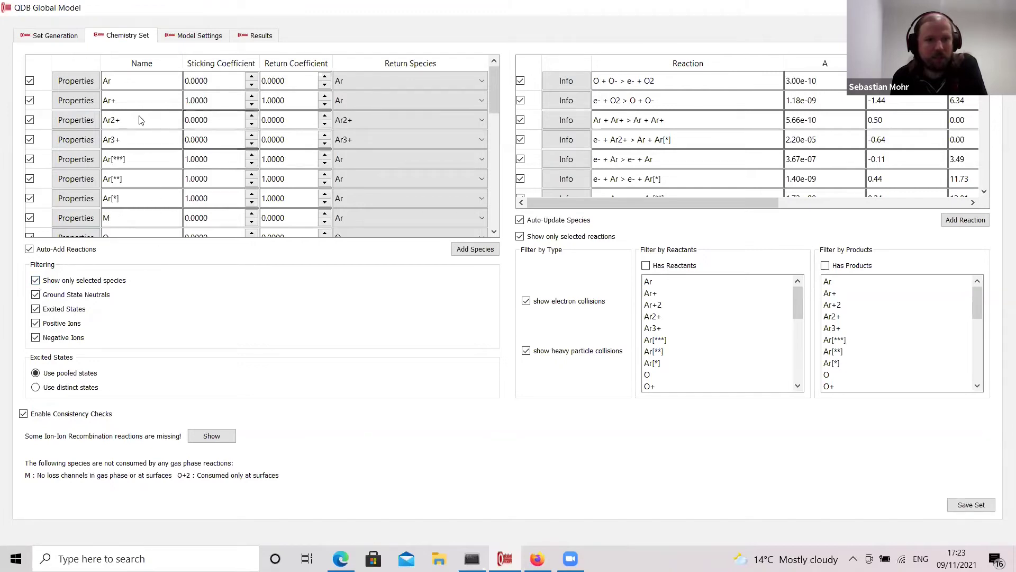
click(31, 121)
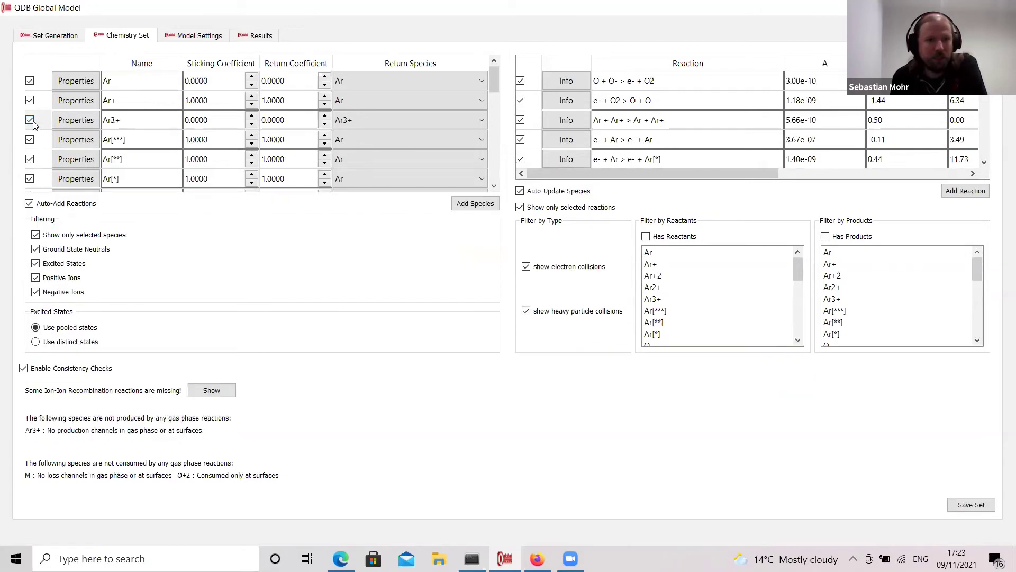
click(31, 120)
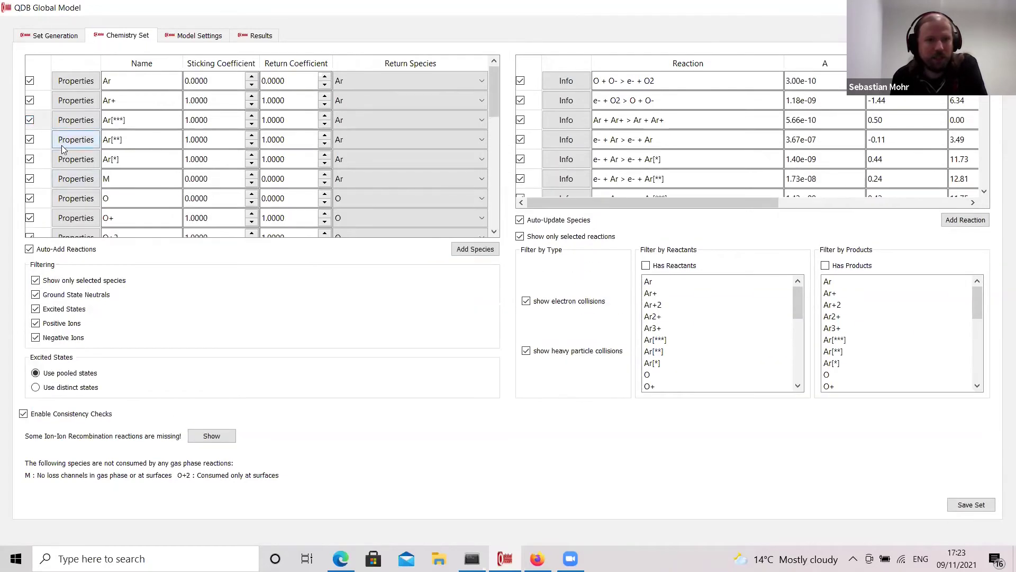
click(30, 139)
click(31, 121)
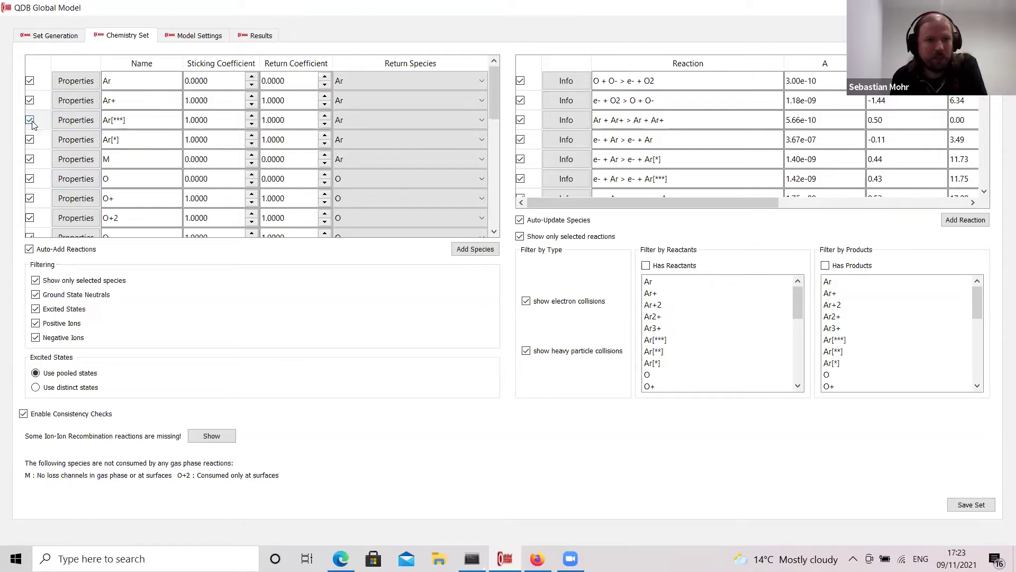
click(113, 141)
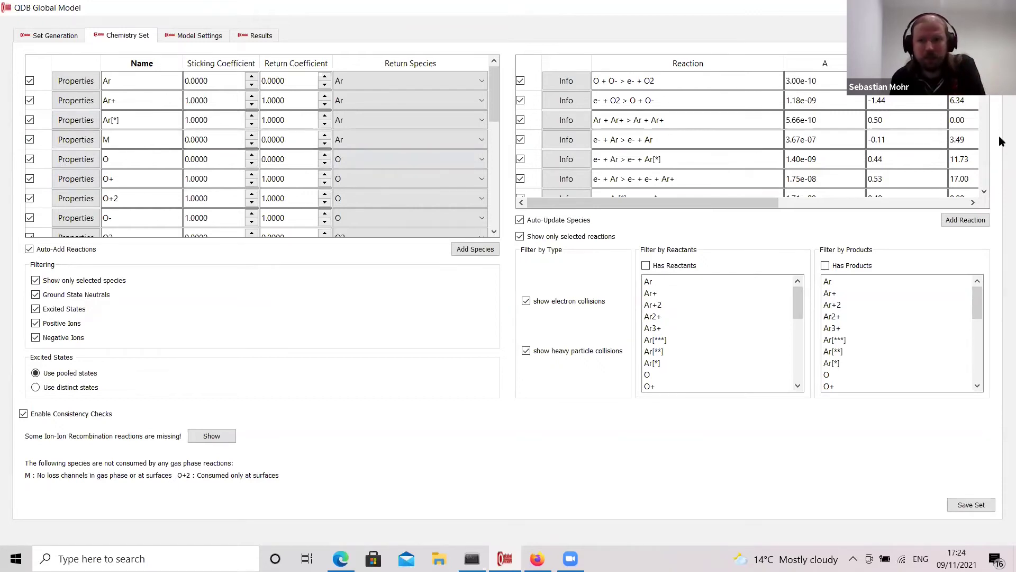
Exclude the species M, O+2, O2- and O2[**] from the chemistry set.
scroll(749, 129, down, 6)
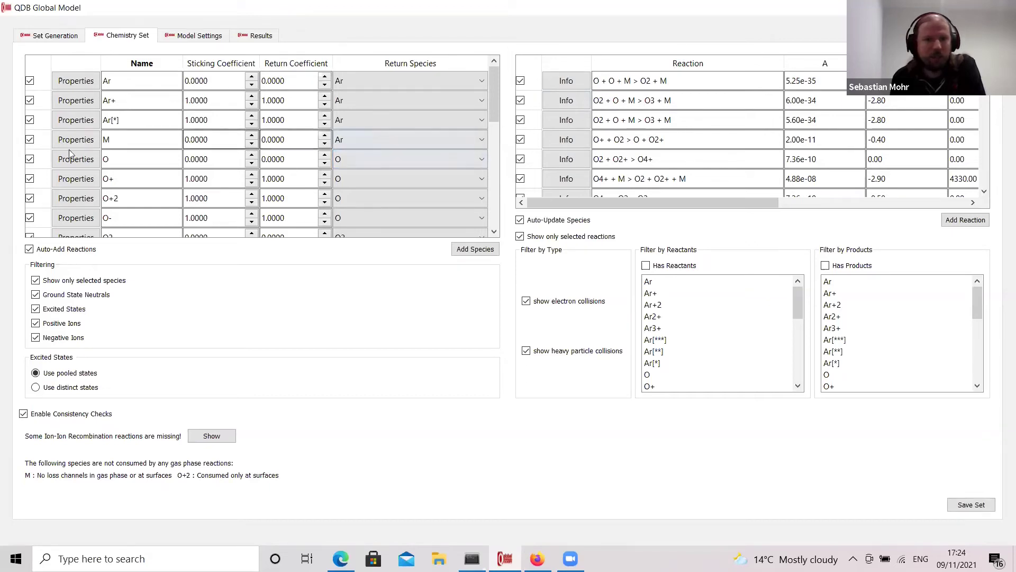
click(29, 140)
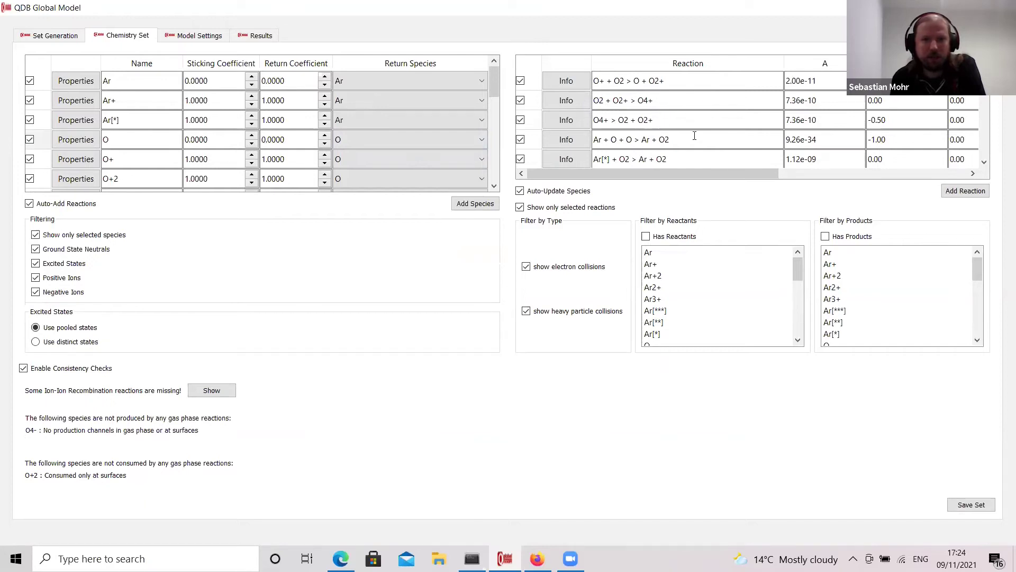
click(30, 179)
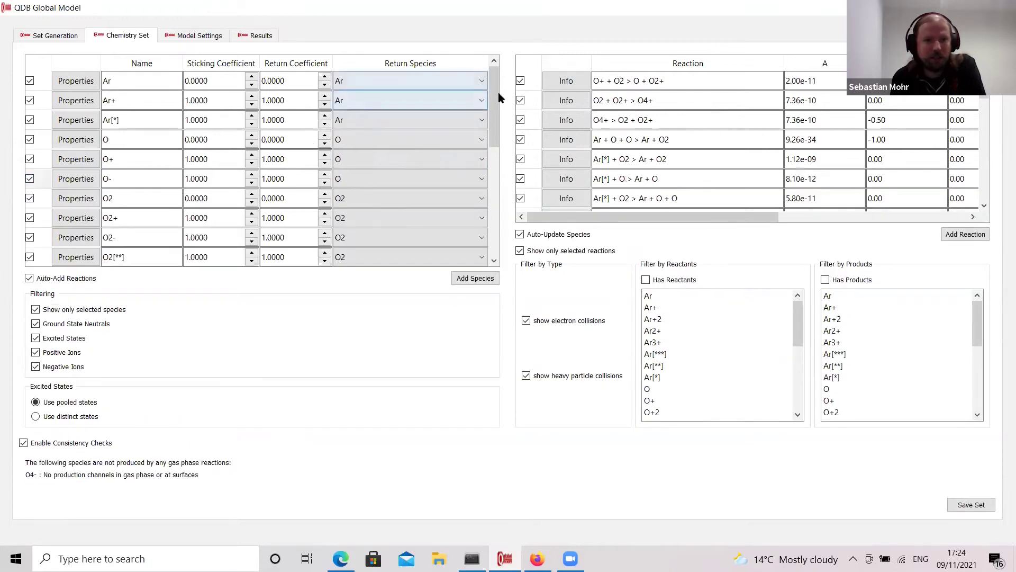
click(30, 238)
click(30, 237)
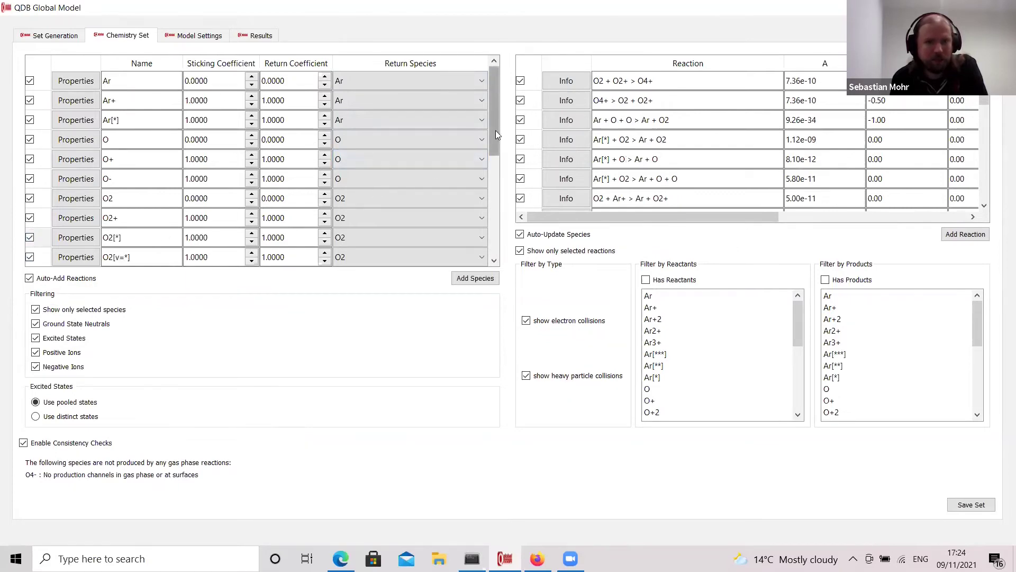
Exclude O[**], O[***], O[****], O4-, O3- and O3 from the set and look over the remaining species and reactions.
scroll(495, 130, down, 3)
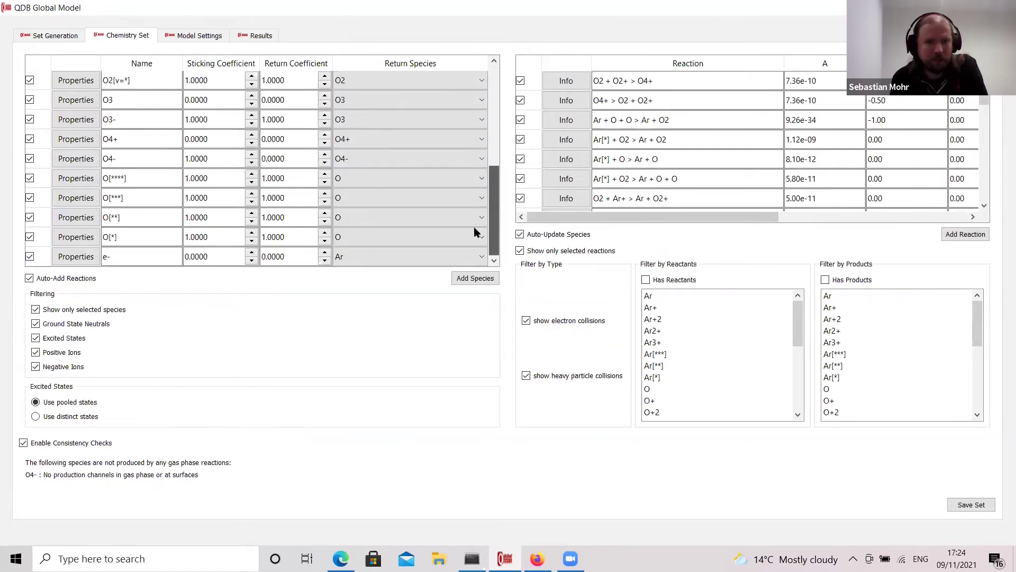
click(29, 218)
click(30, 218)
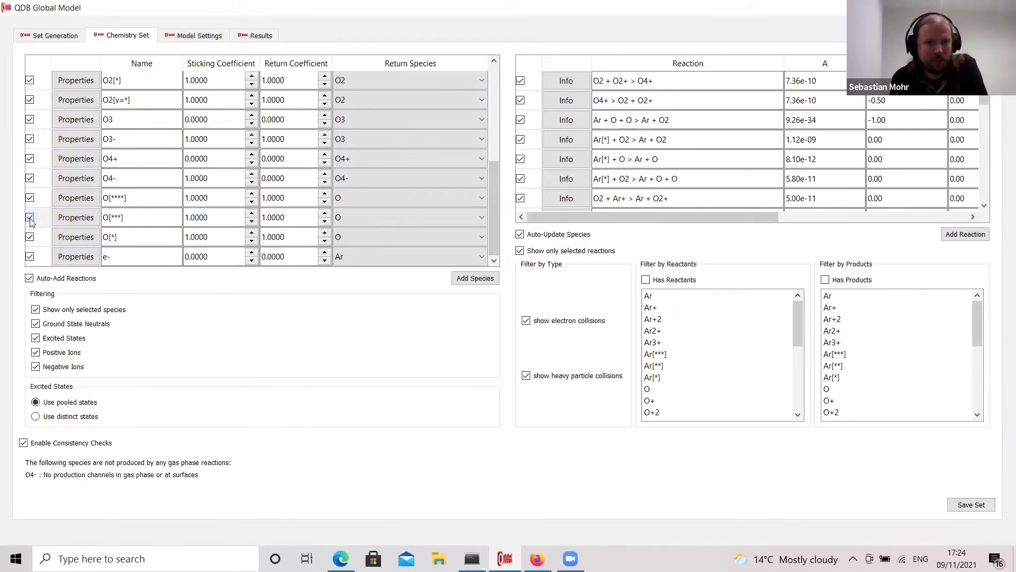
click(30, 218)
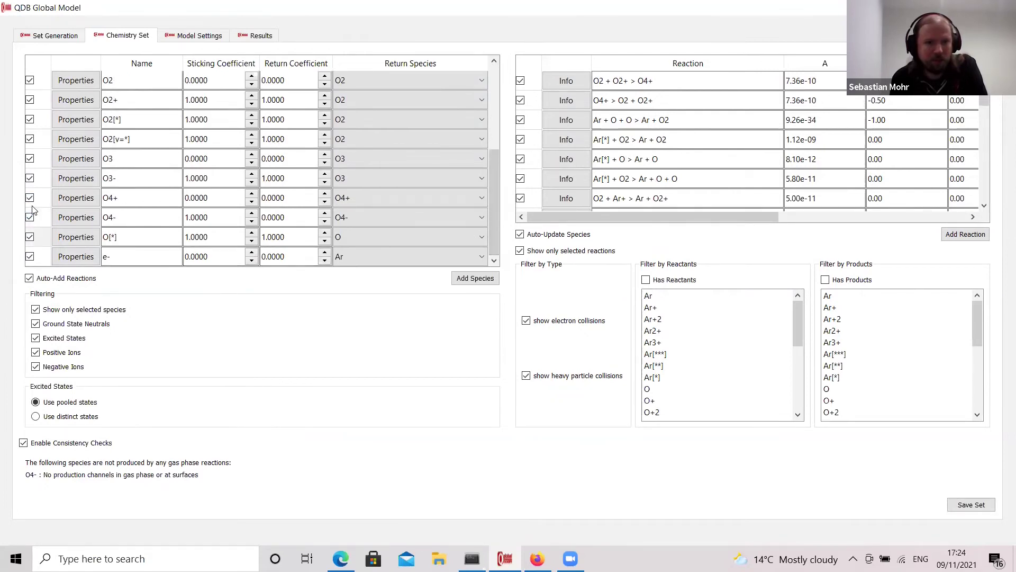
click(30, 218)
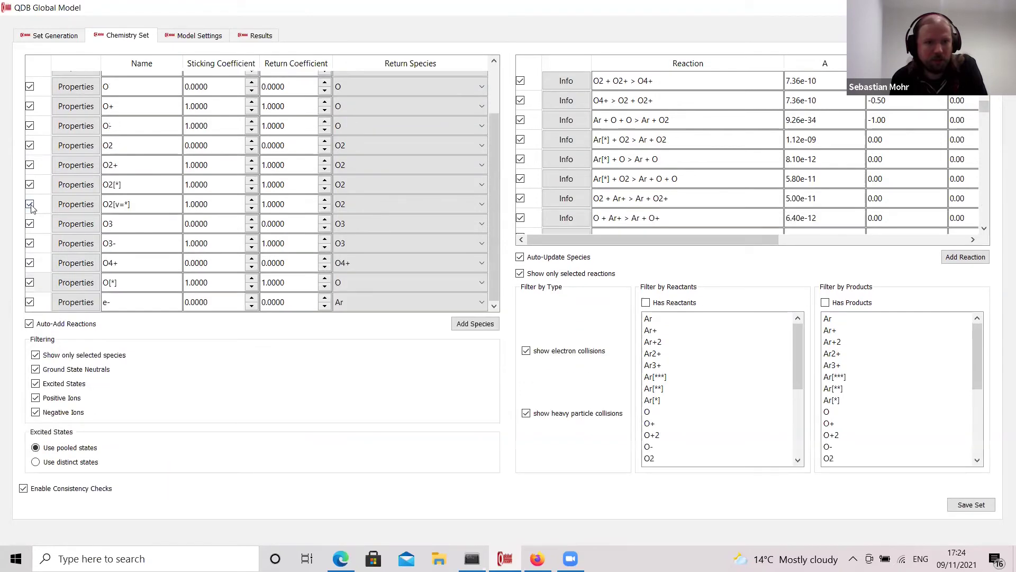
click(29, 244)
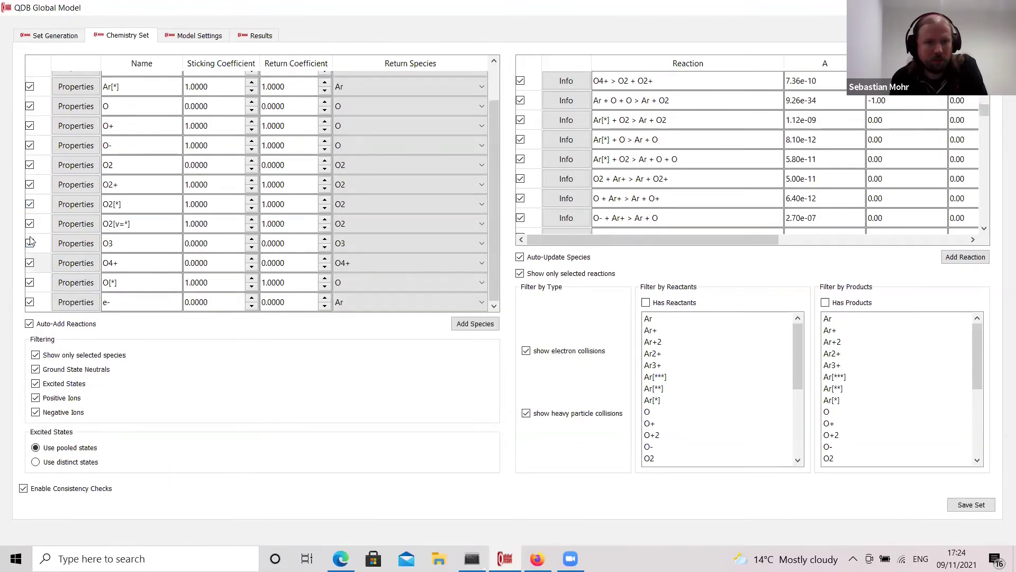
click(30, 243)
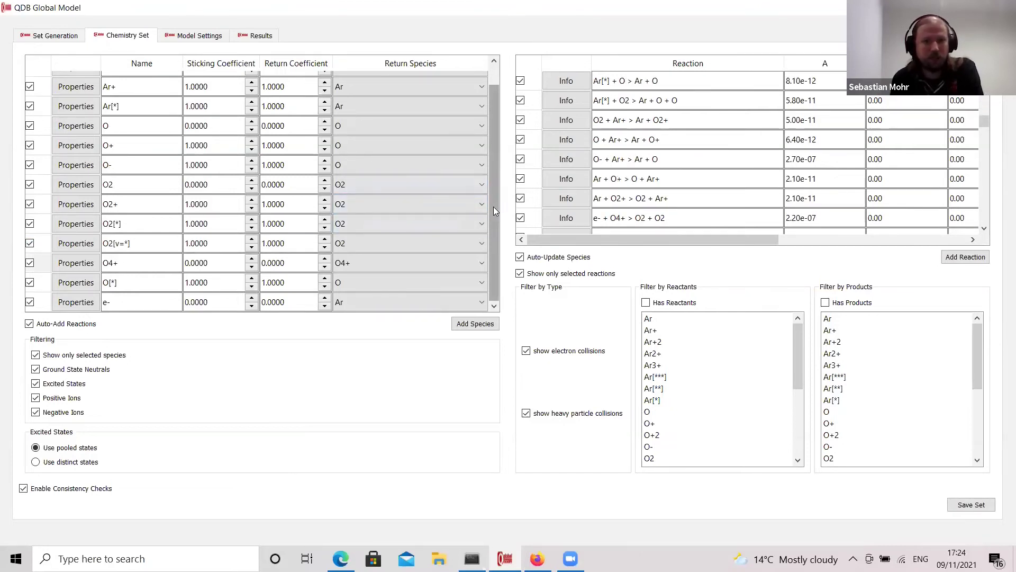
drag(494, 210, 492, 144)
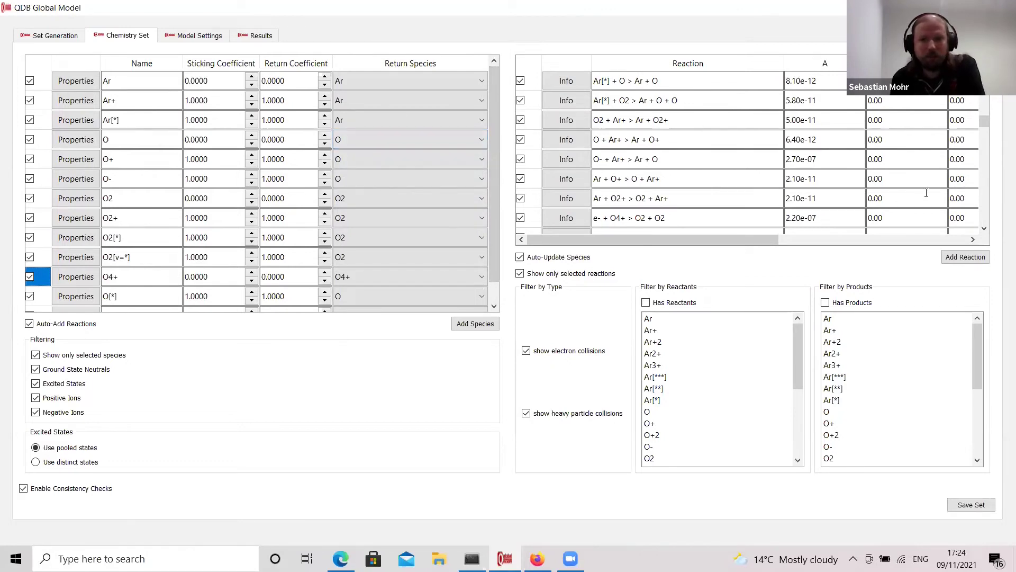
scroll(974, 158, up, 3)
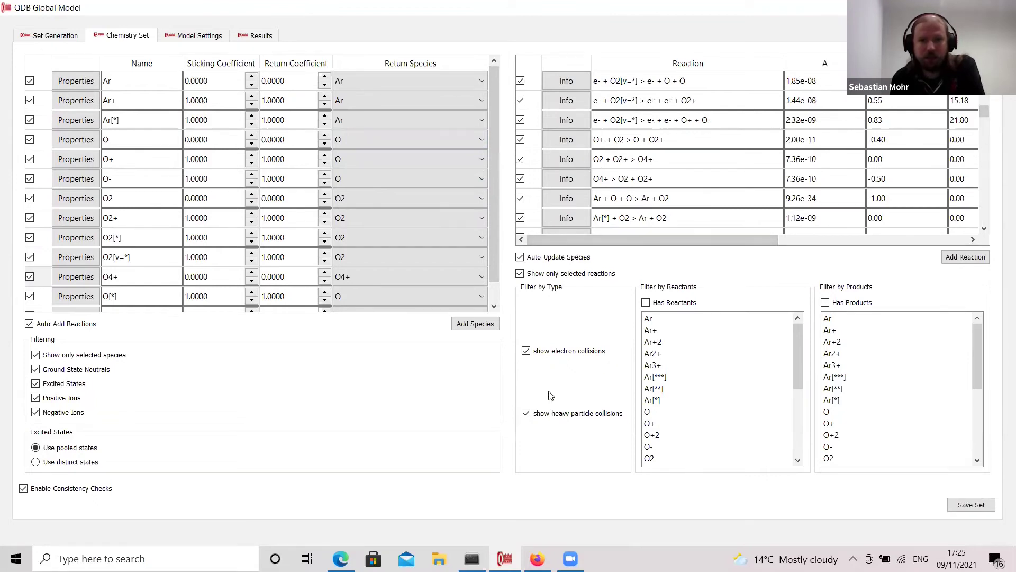
Filter the reactions to electron collisions with Ar as reactant and examine their rate coefficients and thresholds.
click(527, 413)
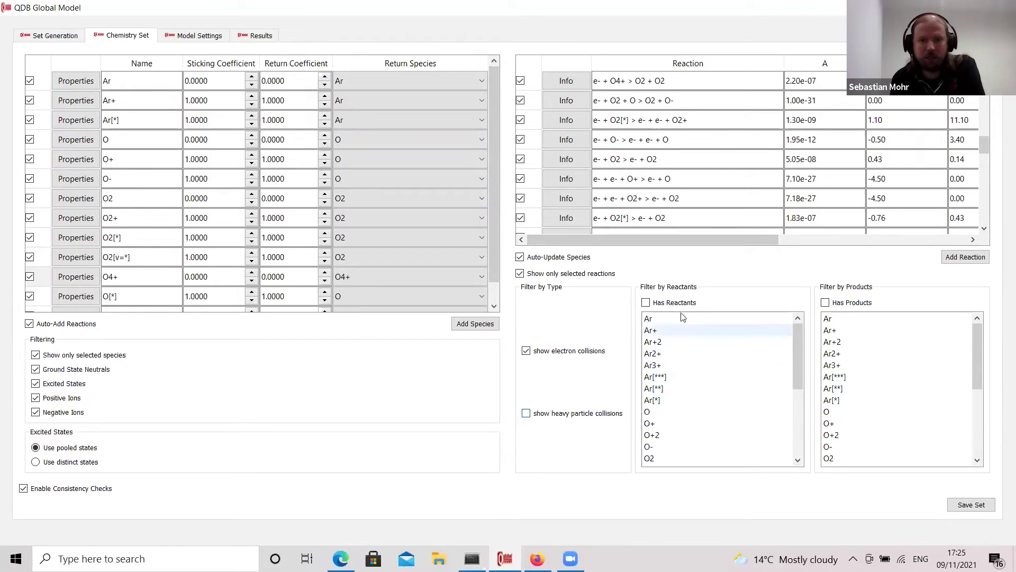
click(664, 320)
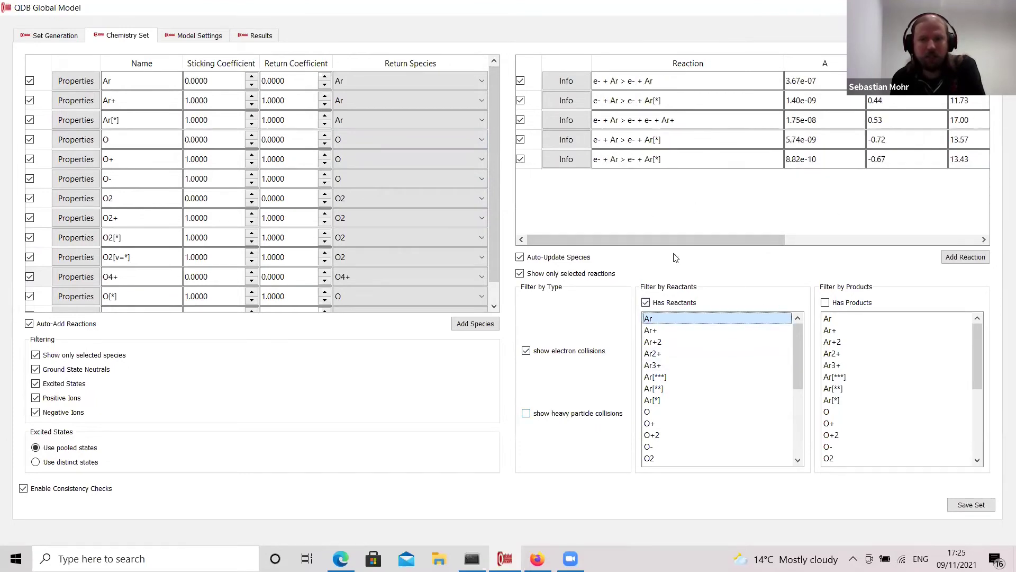
drag(753, 239, 960, 245)
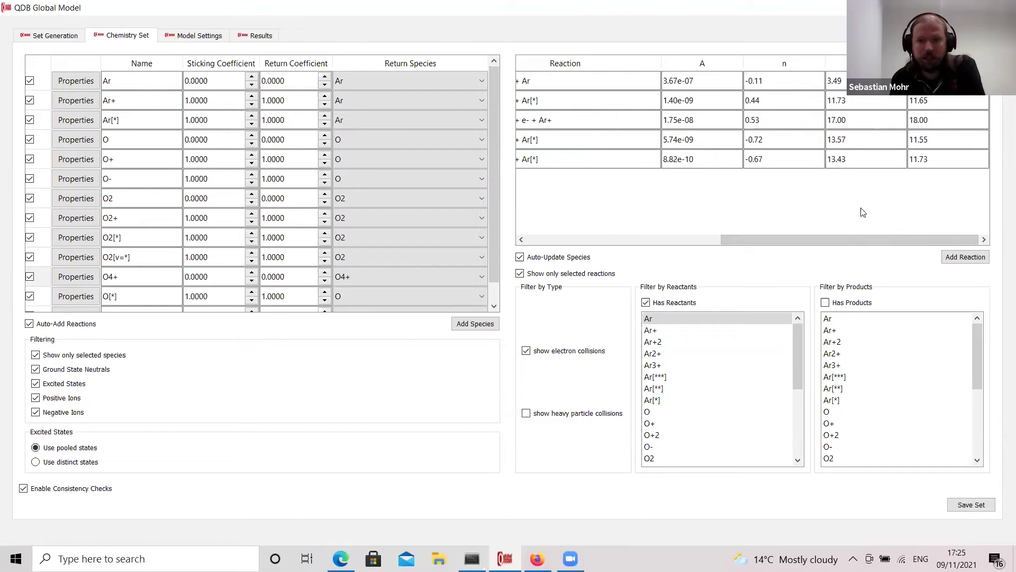
drag(843, 238, 650, 242)
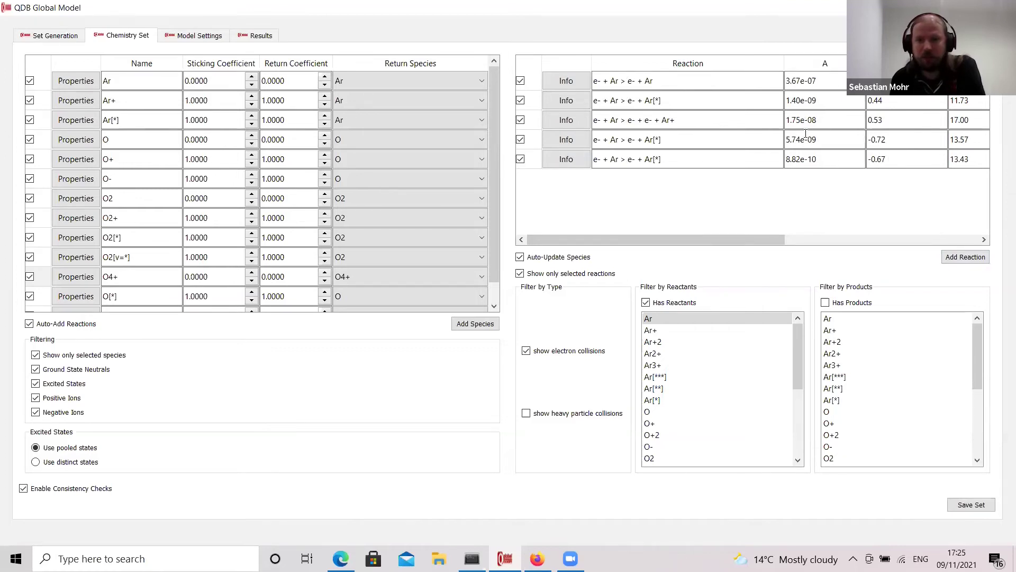
drag(770, 241, 957, 237)
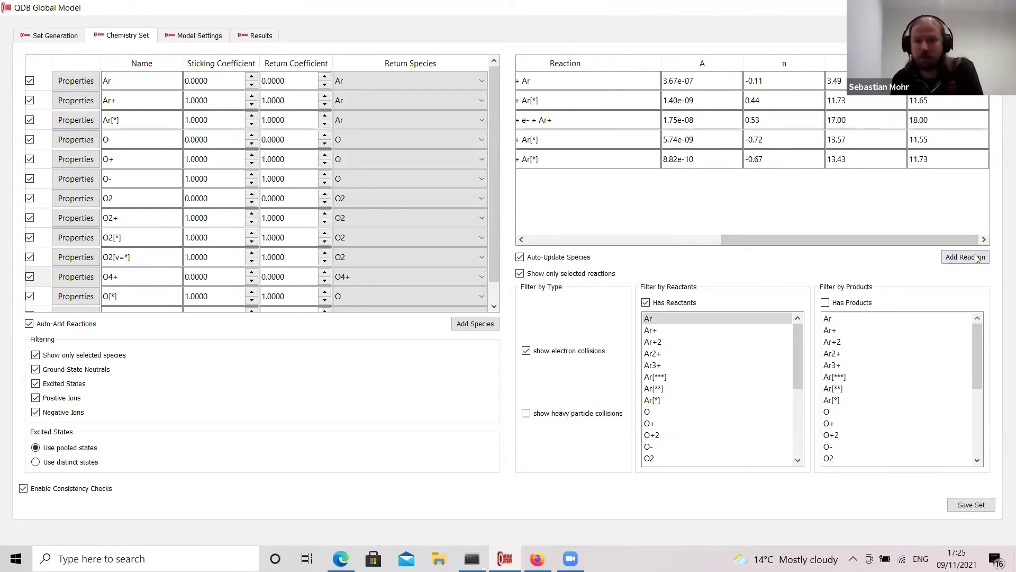
Examine the form for adding new reactions and its reactant species choices, and close it without adding a reaction.
click(965, 257)
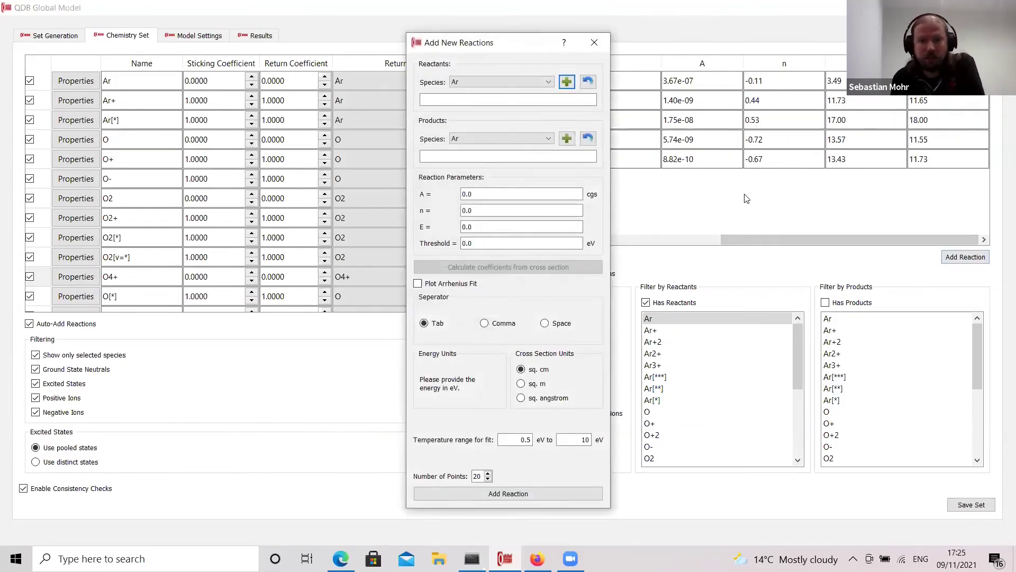
click(546, 84)
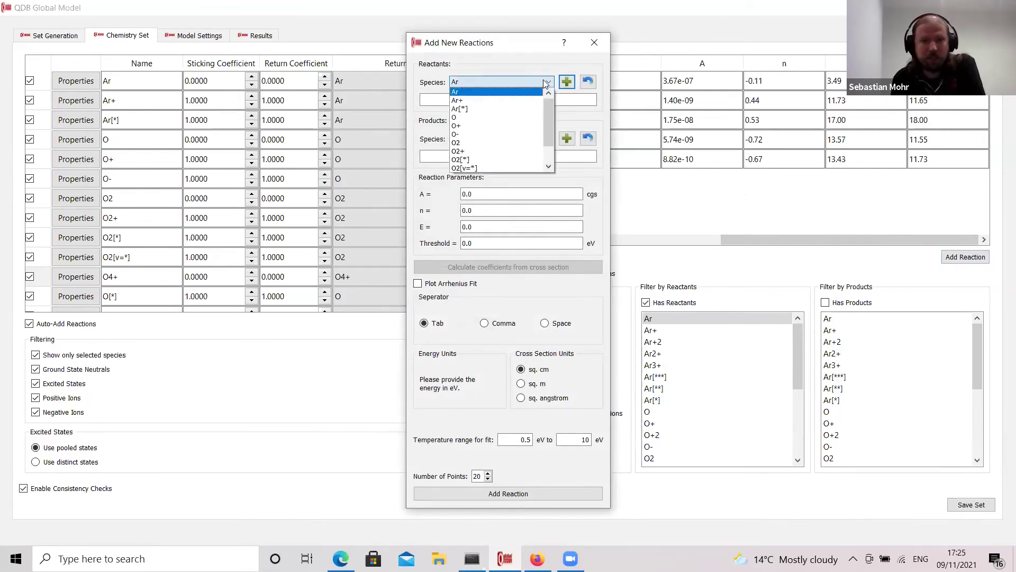
click(589, 117)
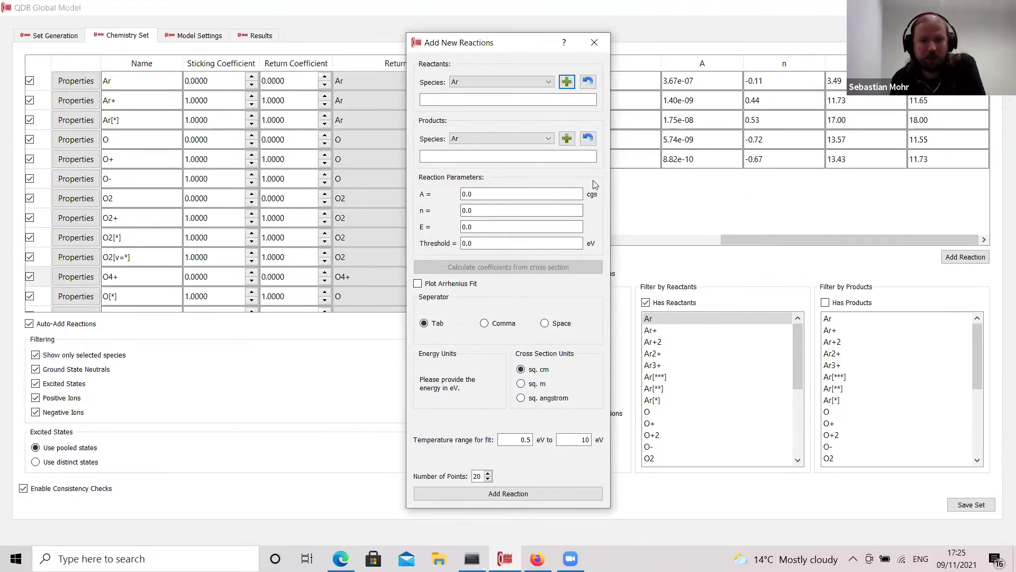
click(599, 49)
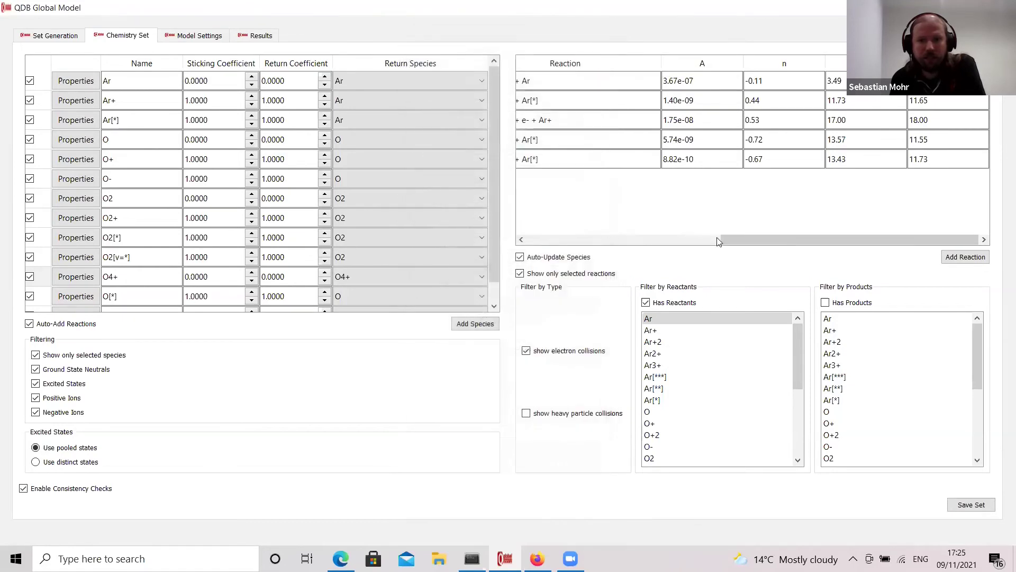
click(686, 239)
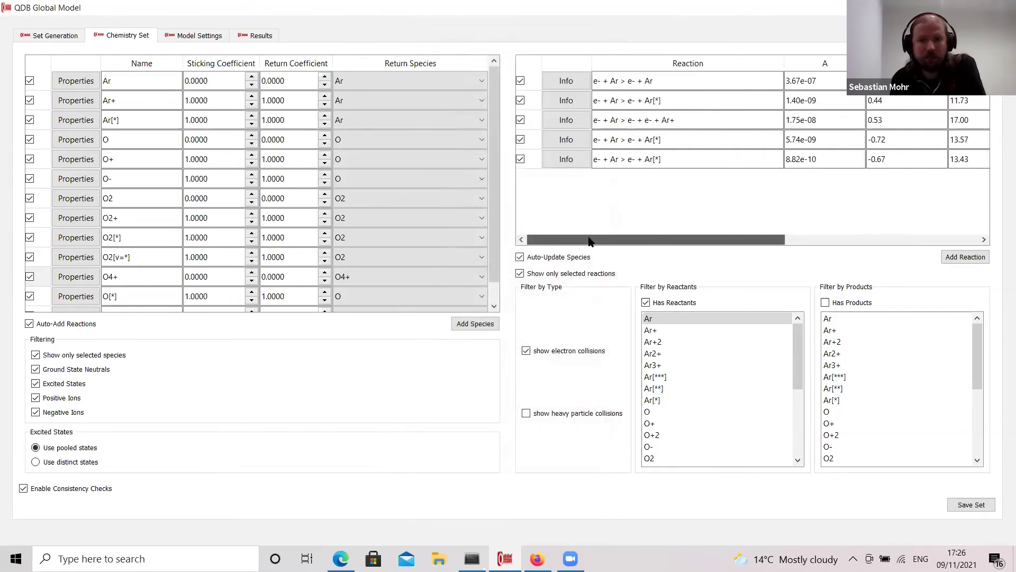
Look at the options for saving the chemistry set and loading an existing one, without saving or loading anything.
click(977, 507)
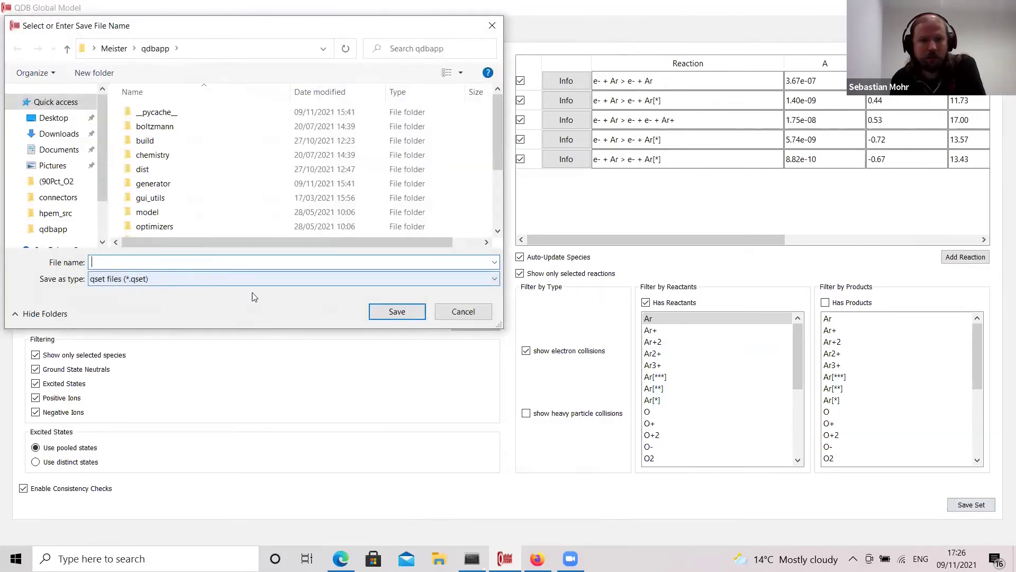
click(461, 313)
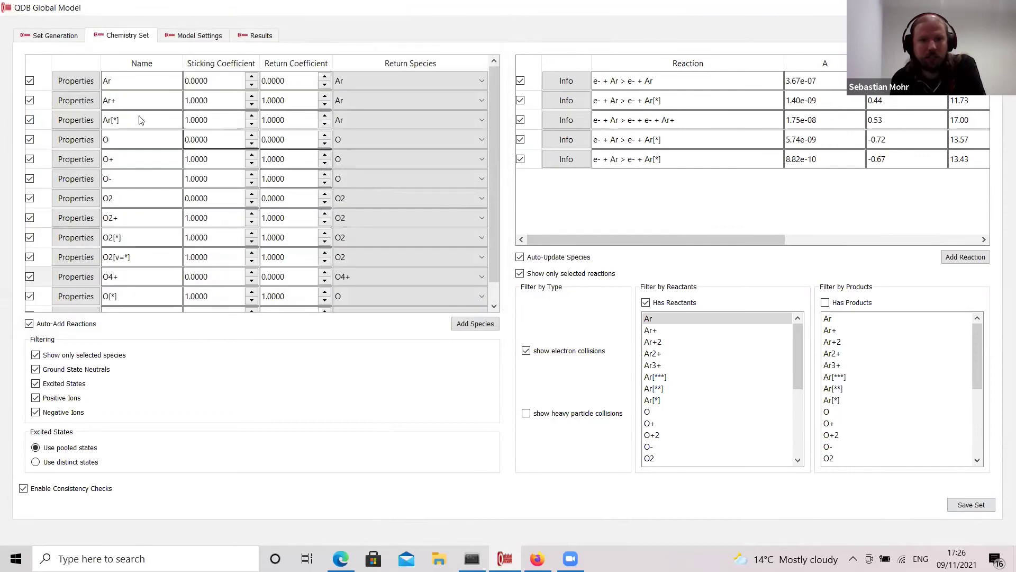
click(51, 35)
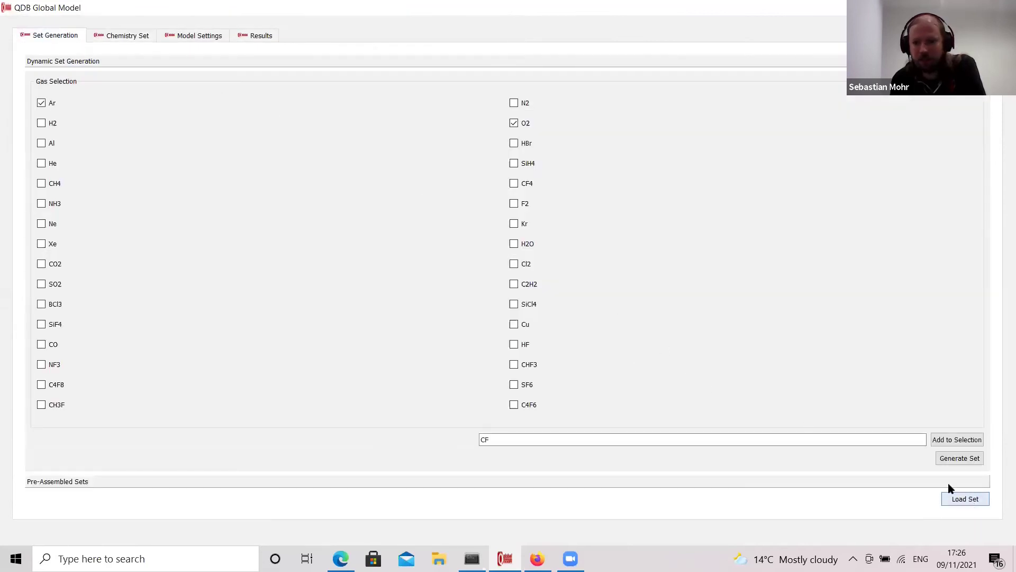
click(132, 37)
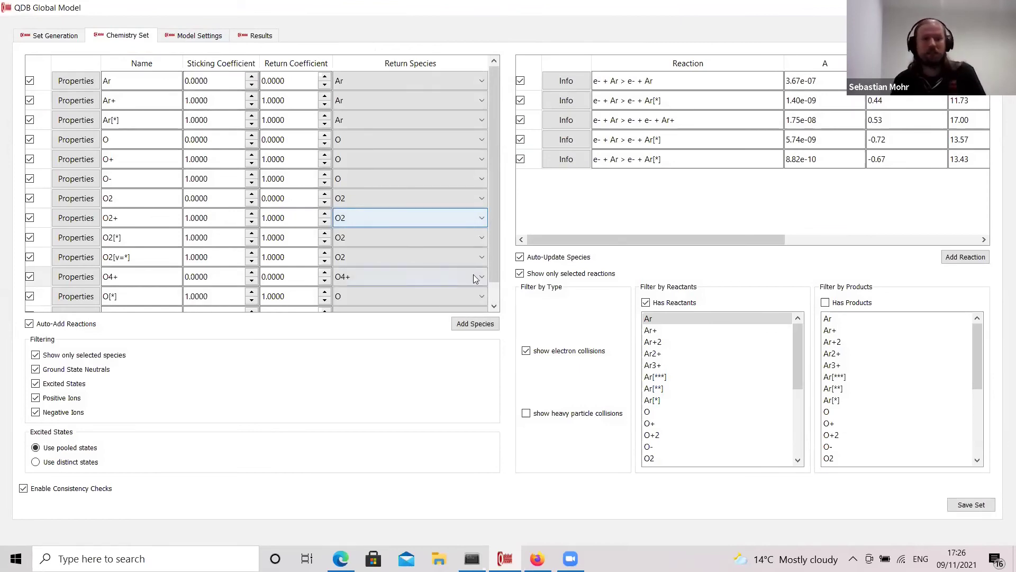
Open the model settings, view the options for pulsed power, and disable pulsing again.
click(199, 35)
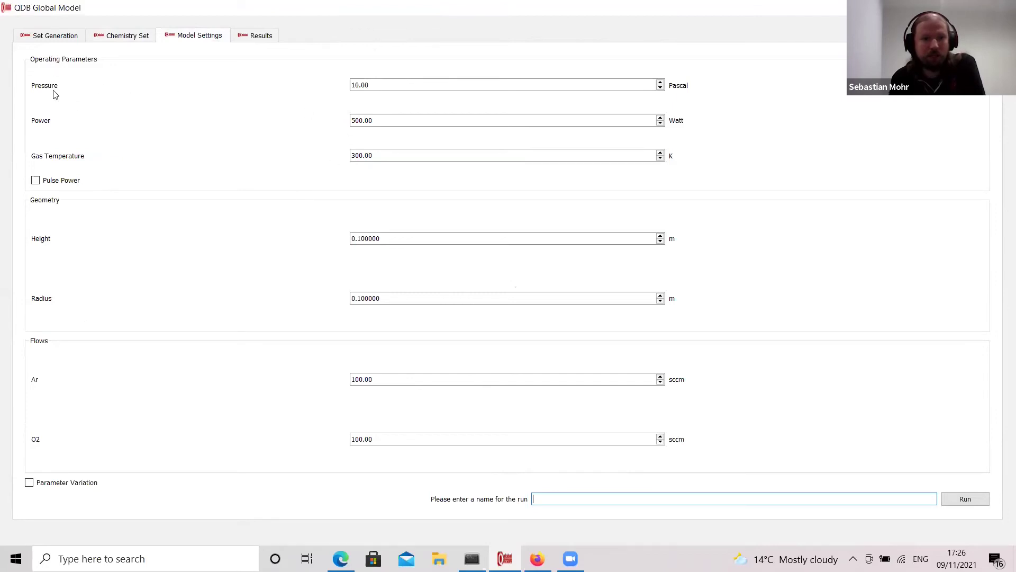
click(36, 181)
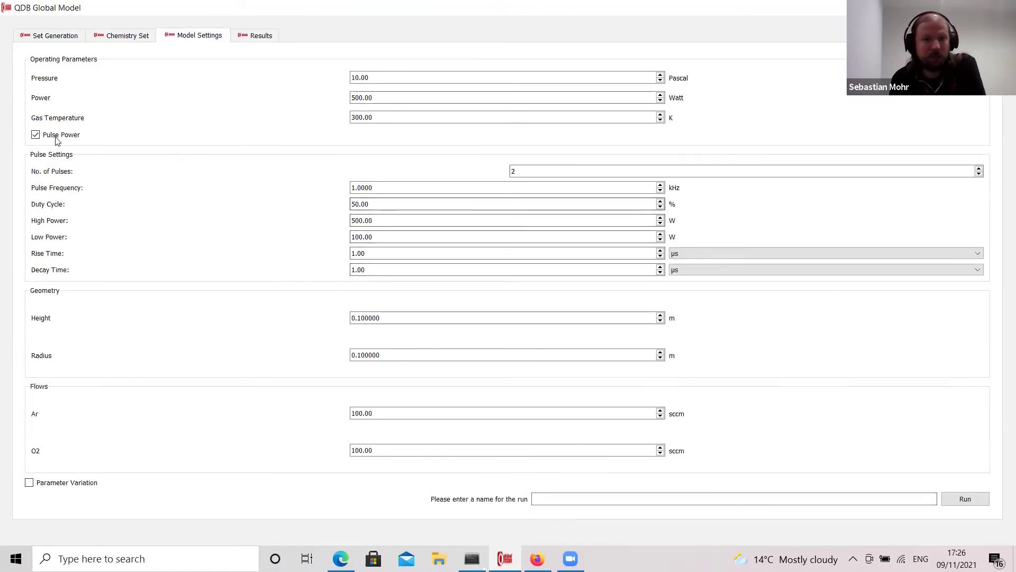
click(35, 136)
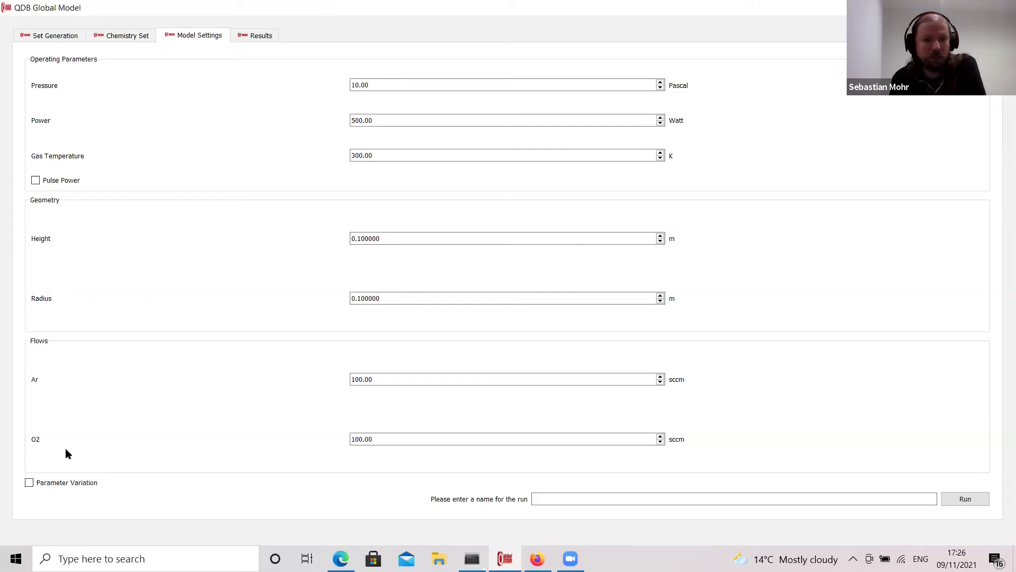
Enable a parameter variation of the relative flow, varying Ar and adjusting the flow of O2.
click(29, 482)
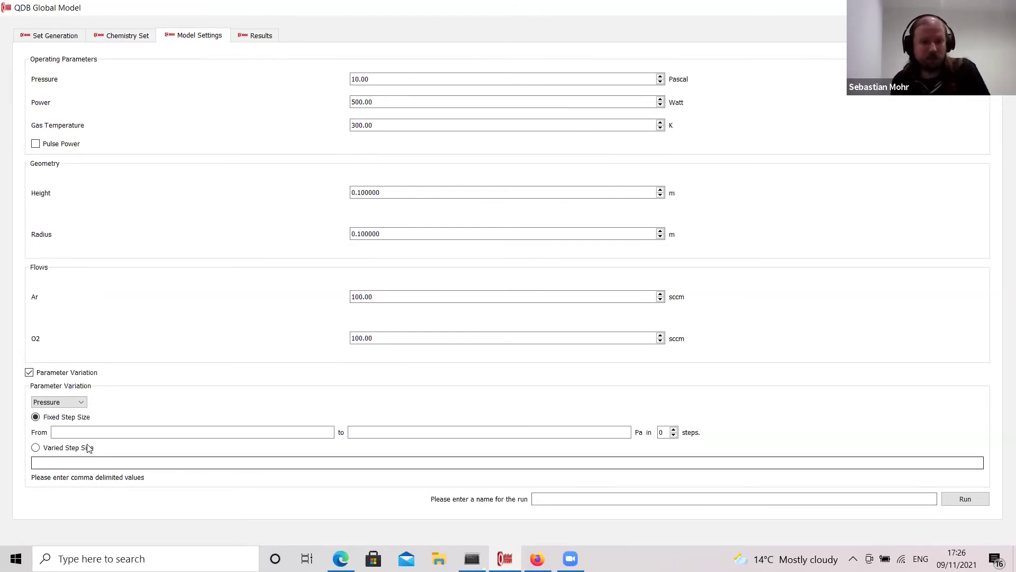
click(79, 404)
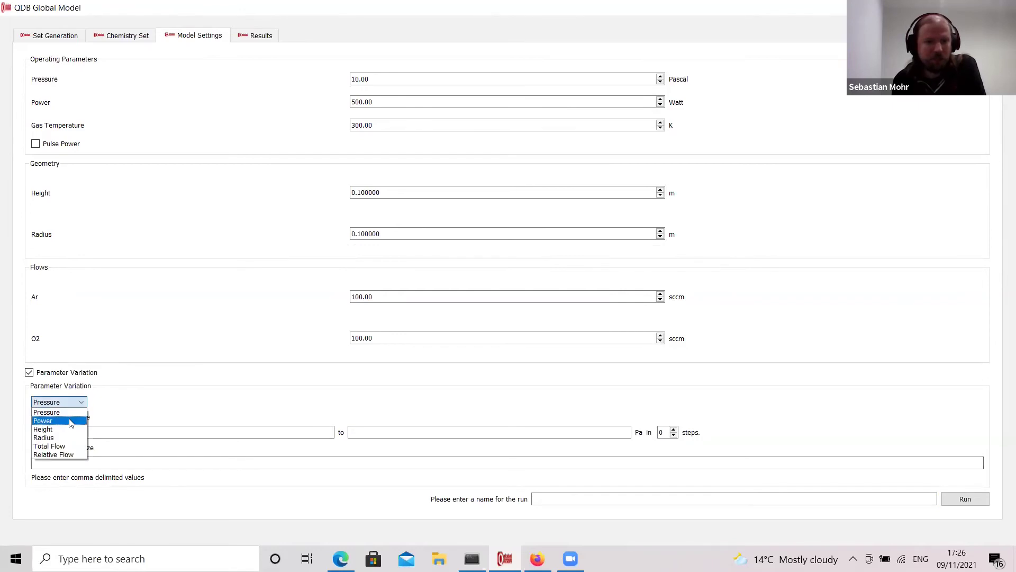
click(73, 455)
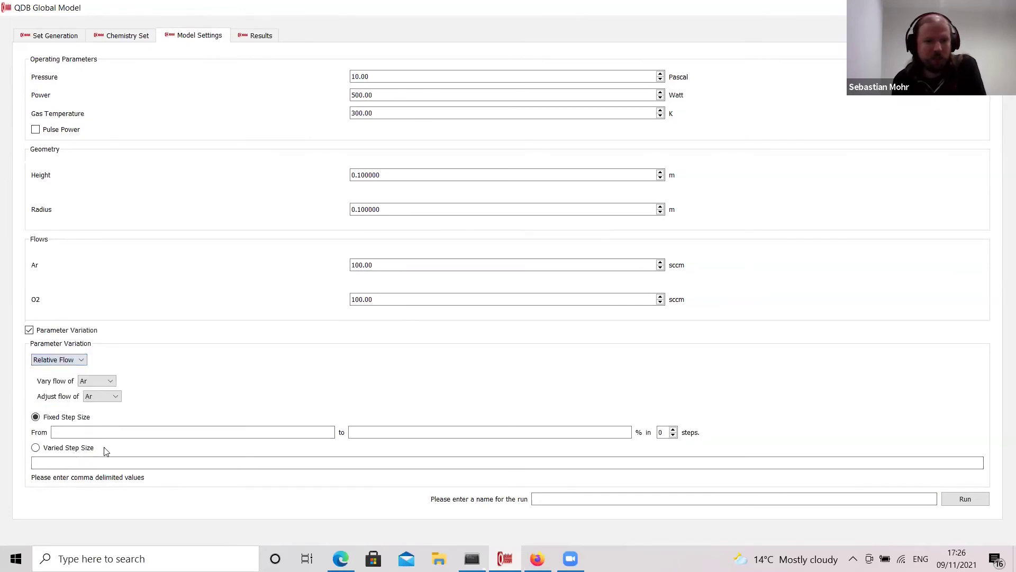
click(103, 396)
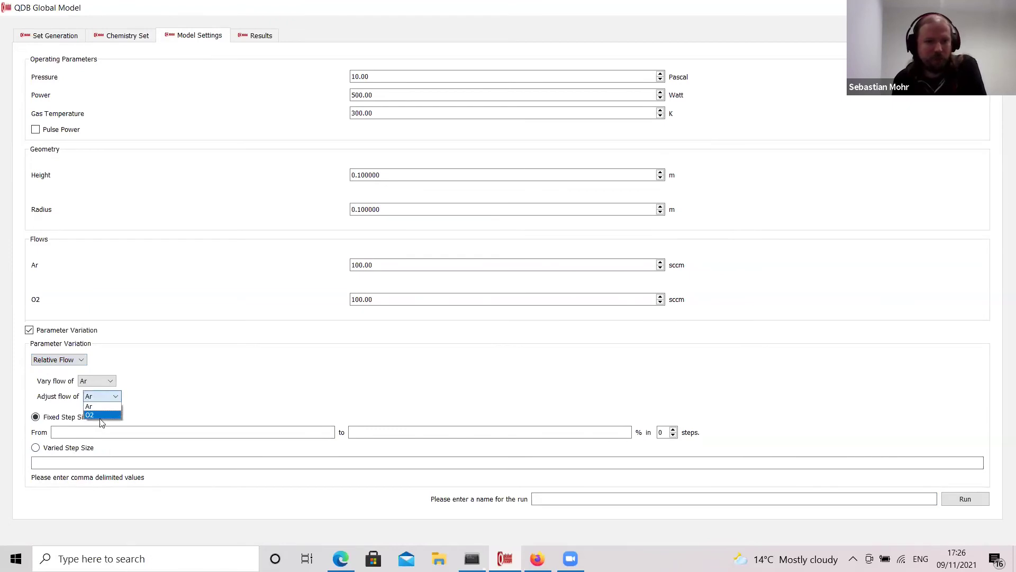
Set the fixed-step variation from 10 to 90 % in 9 steps and run it under the name ArFlowVariation.
click(148, 429)
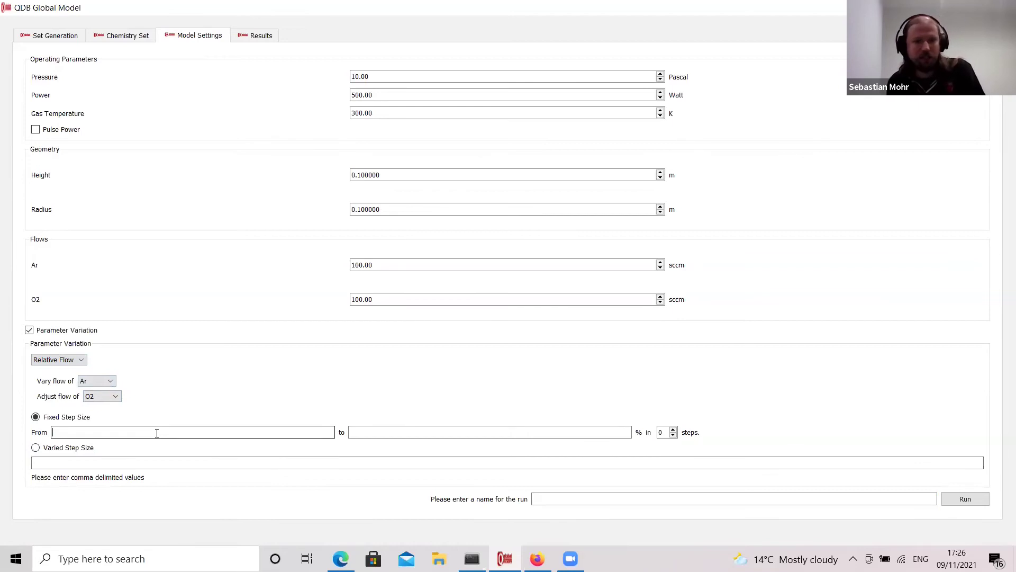
text(00)
click(493, 430)
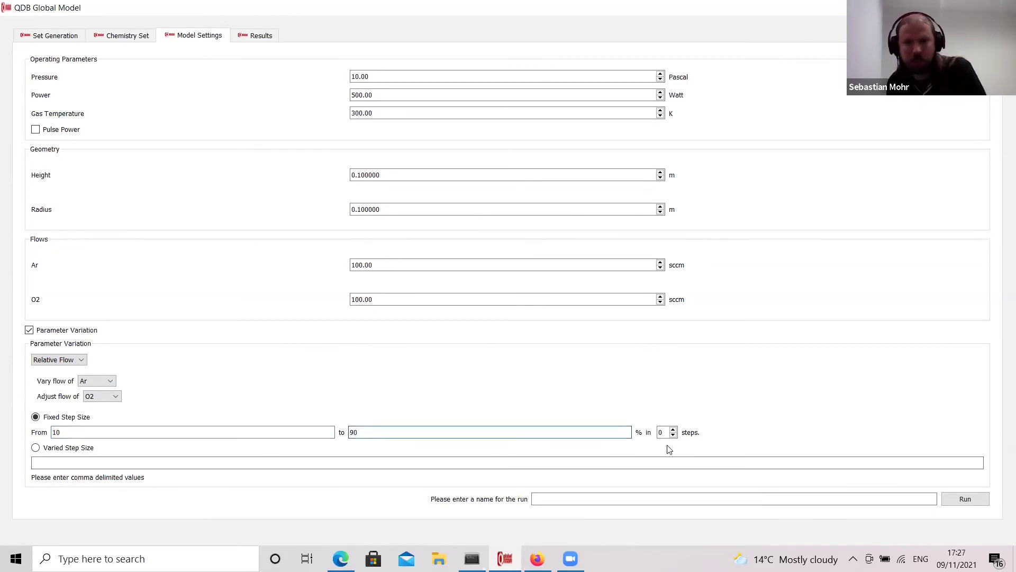
click(673, 430)
click(673, 429)
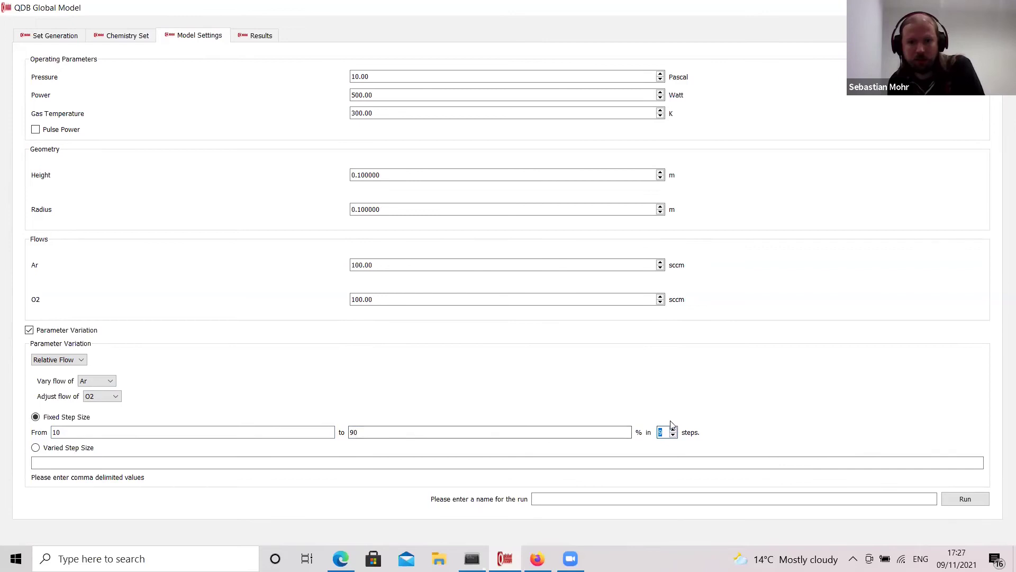
click(725, 413)
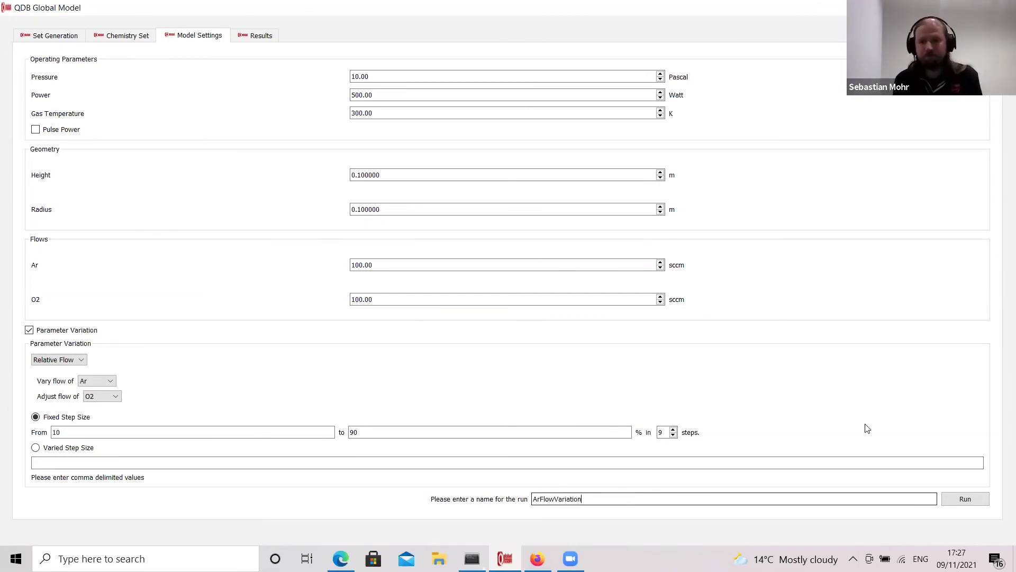
click(975, 502)
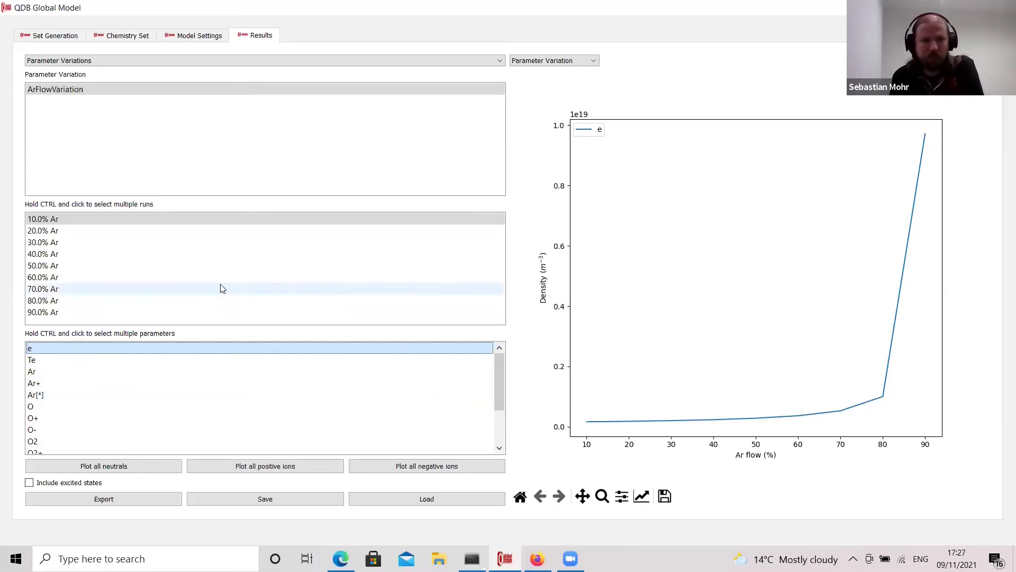
Plot Te, all neutrals, all positive ions and all negative ions in turn against the Ar flow.
click(46, 362)
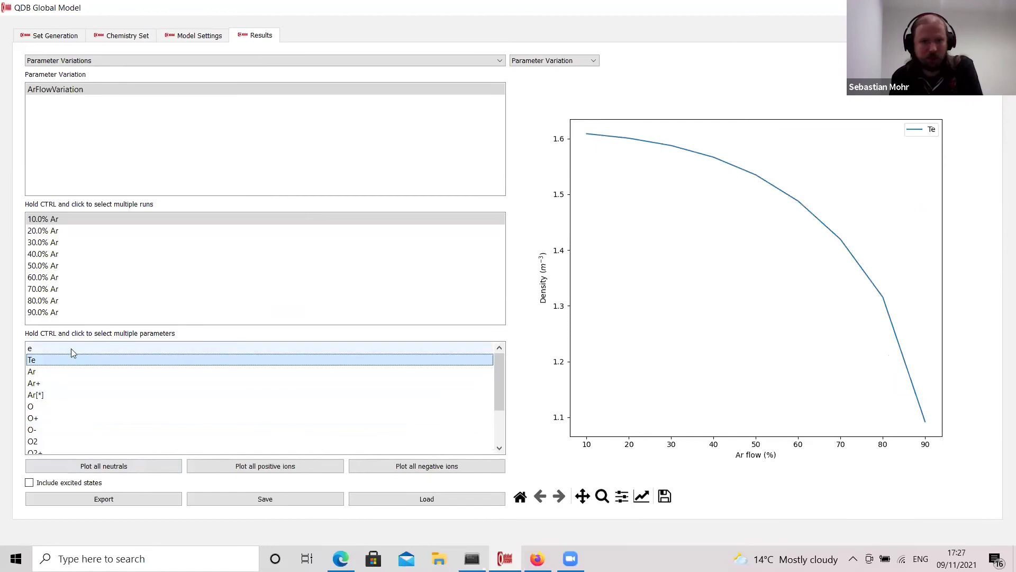
click(144, 469)
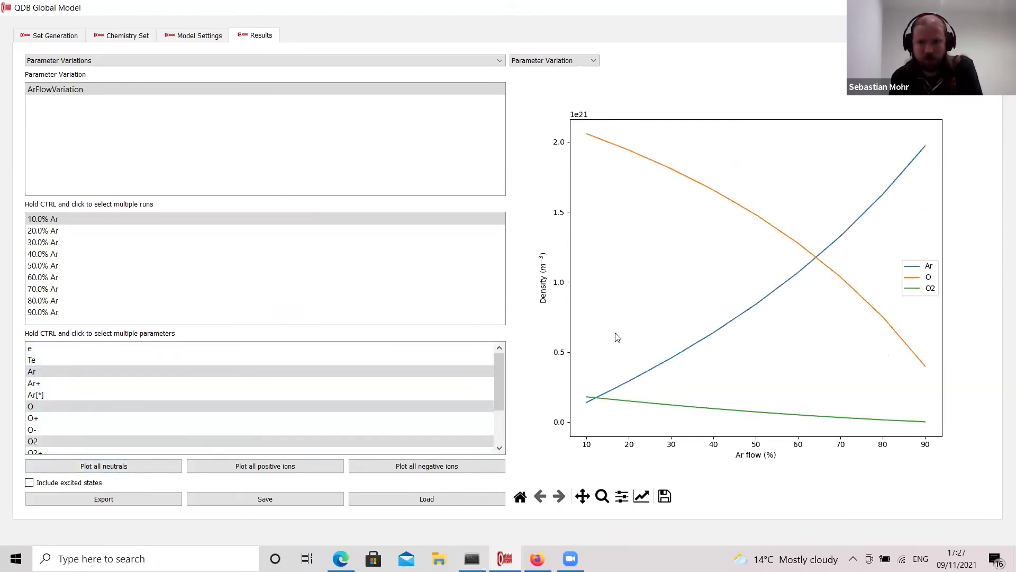
click(317, 466)
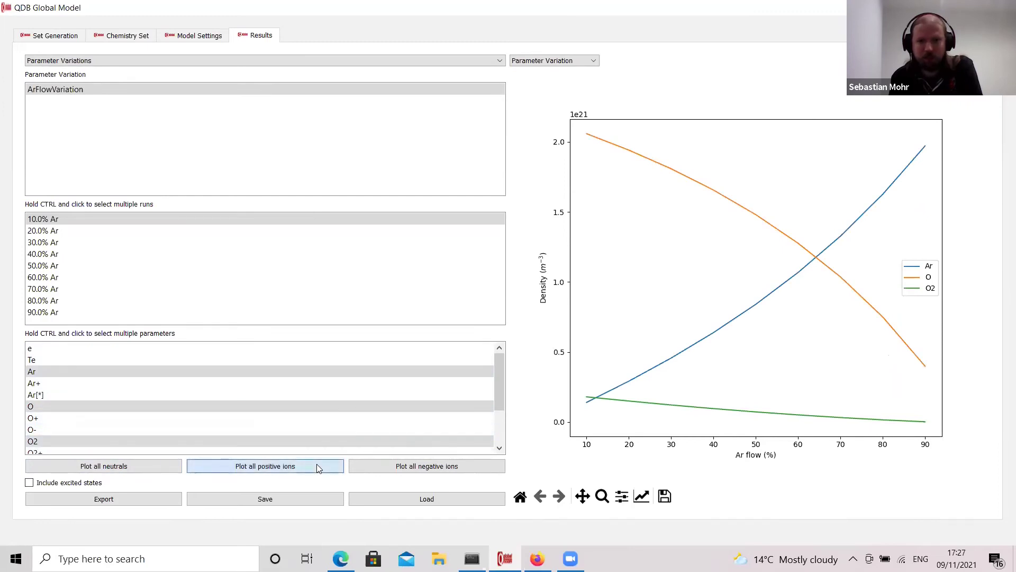
click(434, 470)
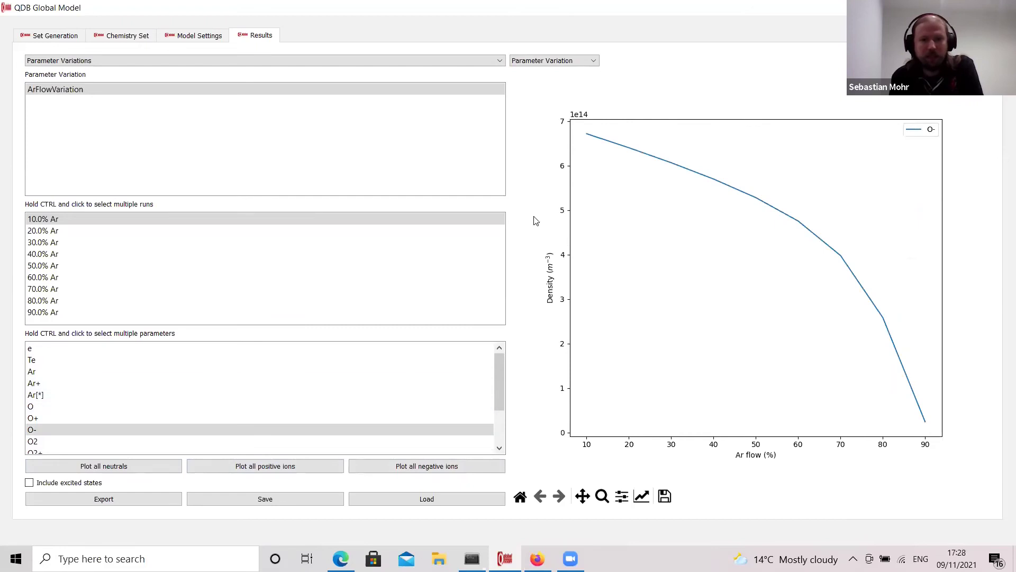
Display the final results of the 70 % Ar run and plot all of its positive ions.
click(591, 62)
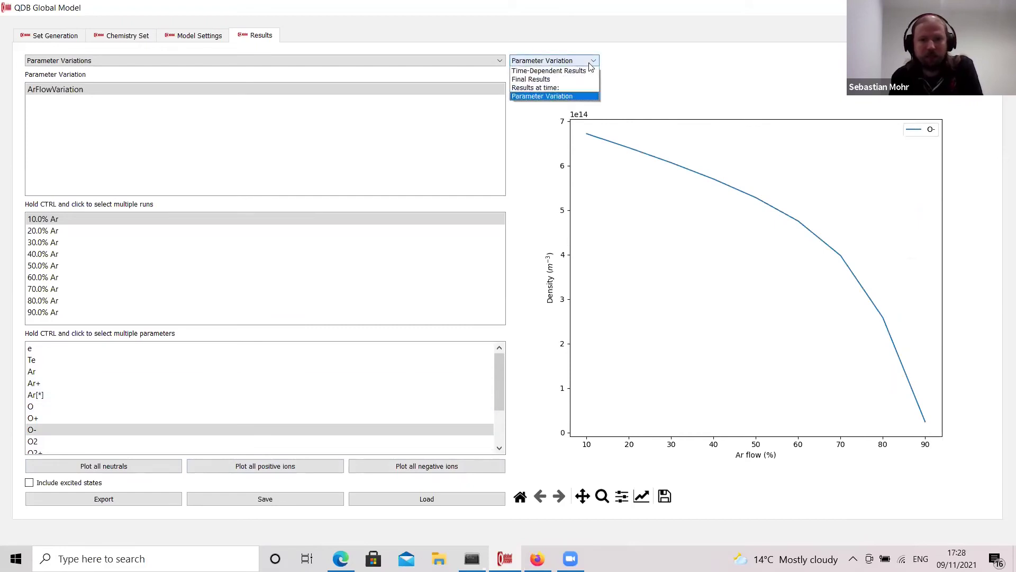
click(551, 81)
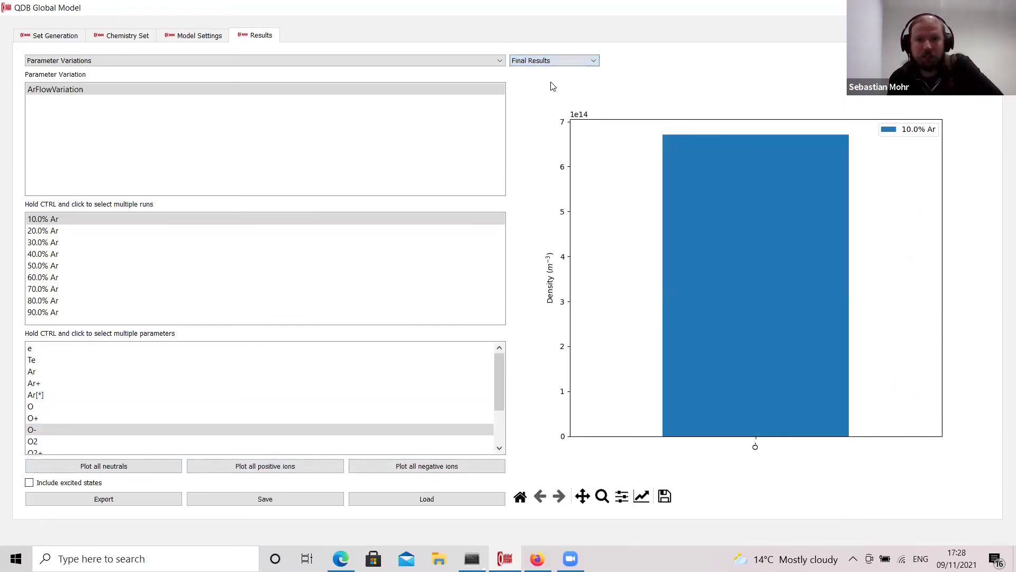
click(80, 289)
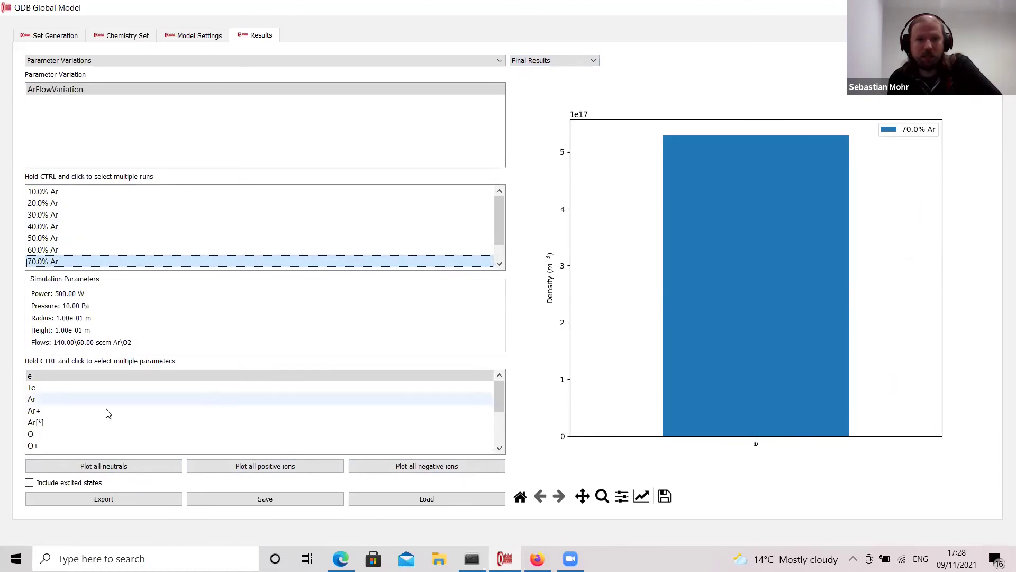
click(232, 467)
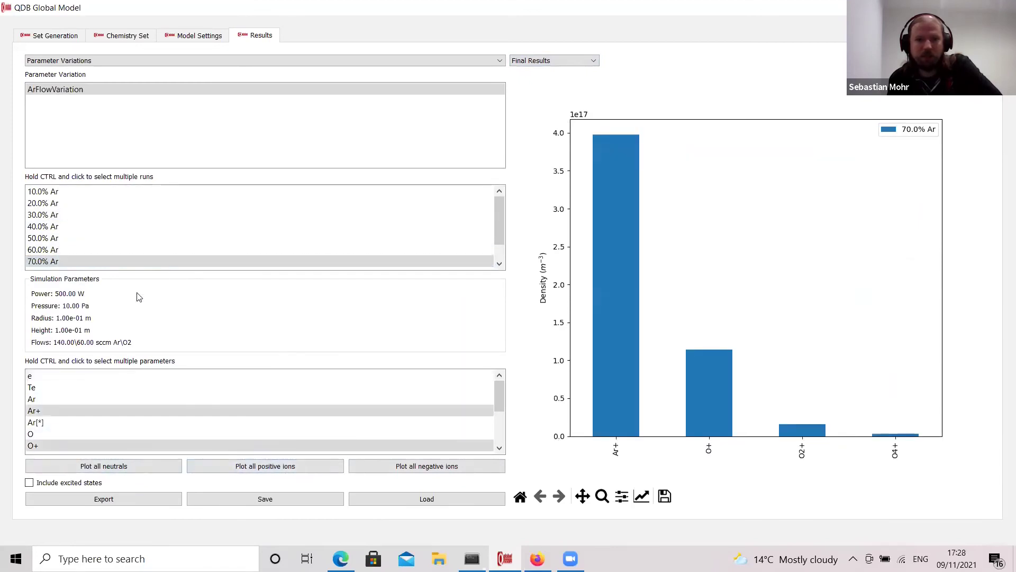
Compare the electron density of the 10, 20, 30, 40 and 50 % Ar runs as final results and as time-dependent results.
click(497, 212)
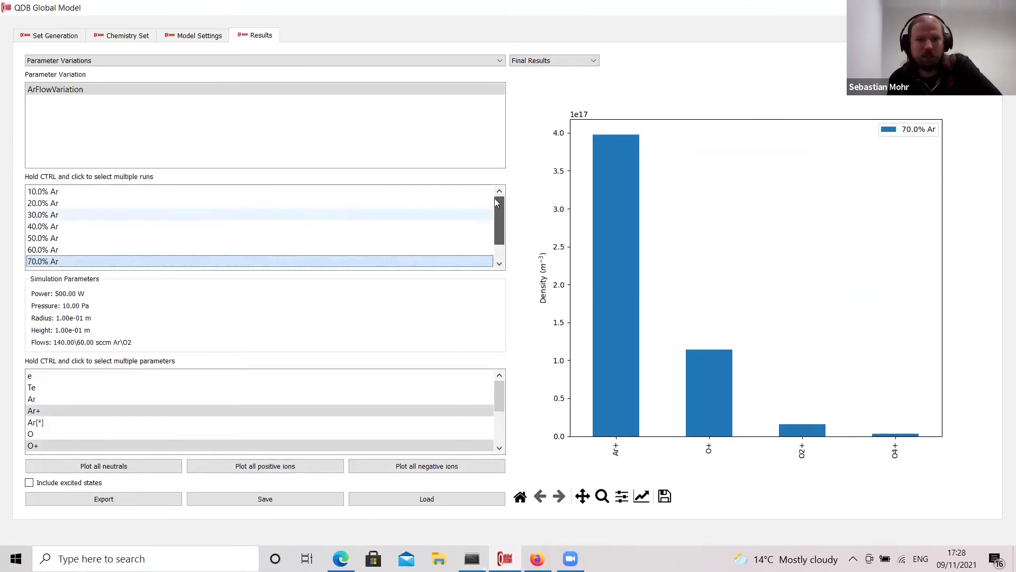
click(98, 195)
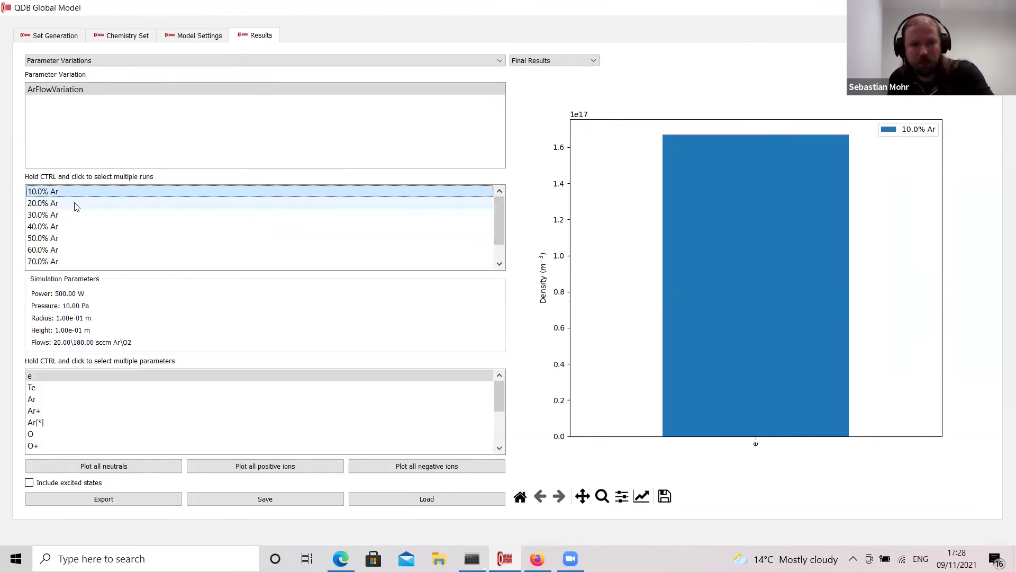
ctrl+click(75, 205)
ctrl+click(69, 244)
ctrl+click(65, 255)
ctrl+click(63, 266)
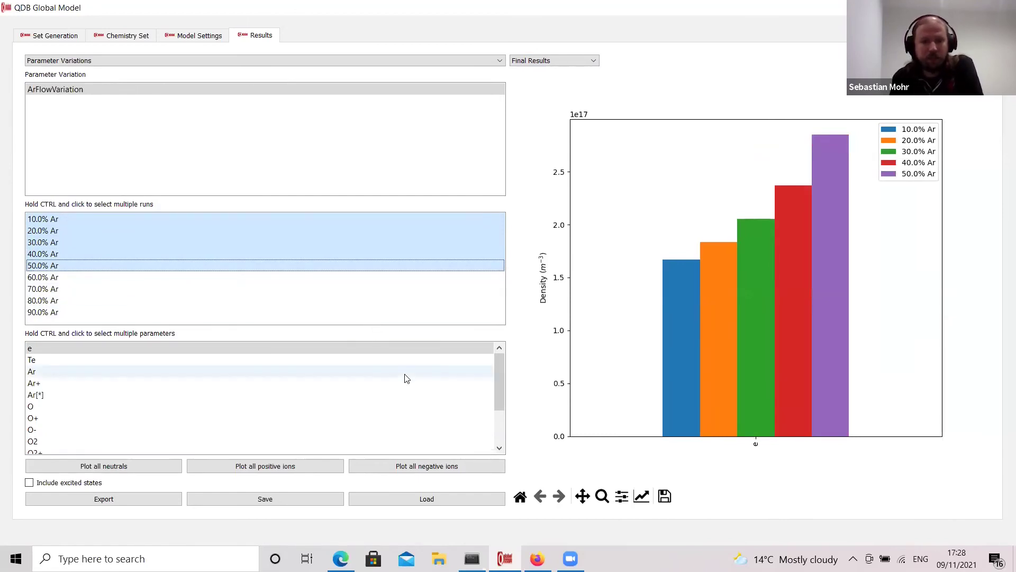
click(567, 63)
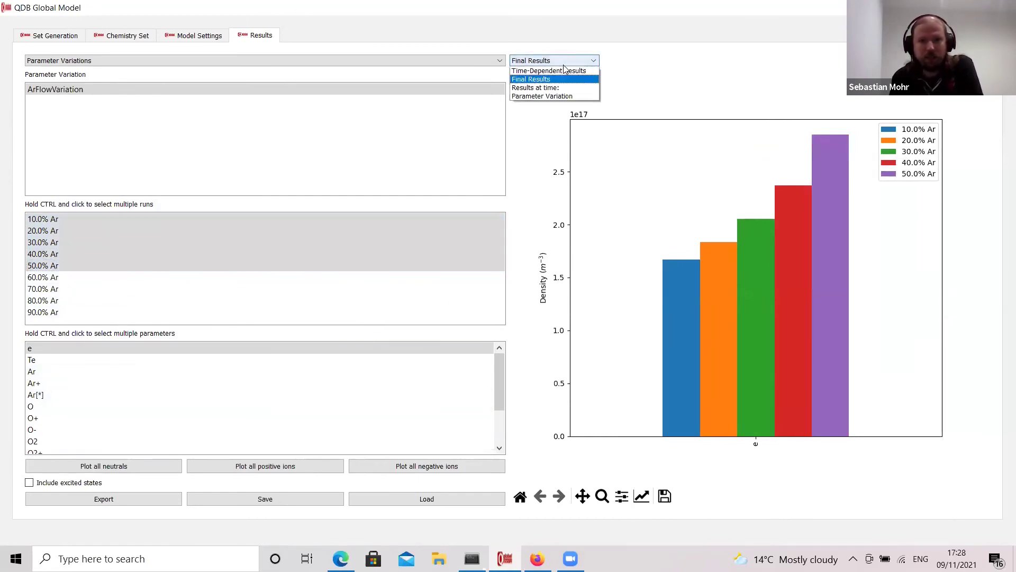
click(551, 67)
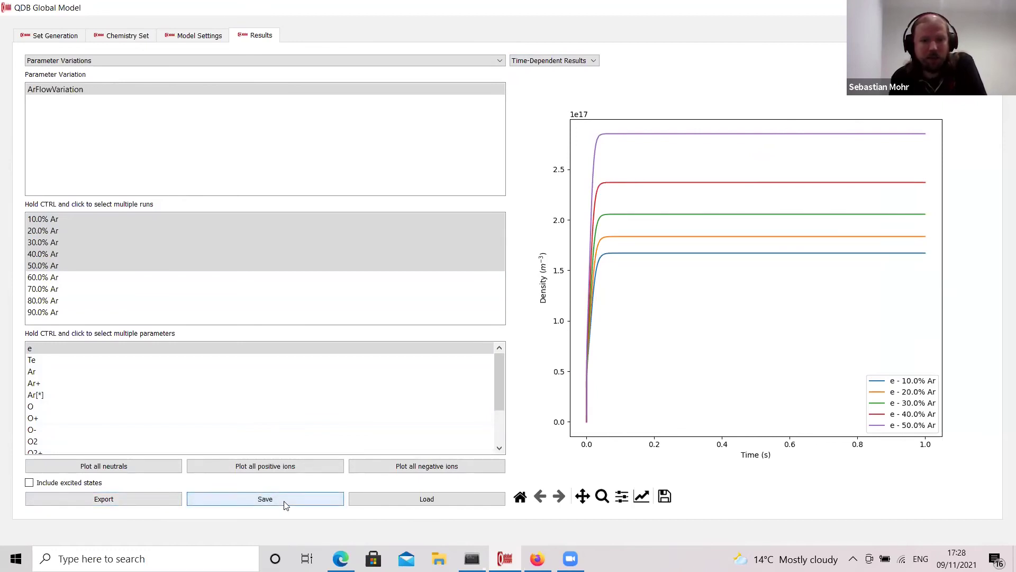
Switch to the single runs and compare the final electron density of the full set and the reduced set.
click(498, 65)
click(248, 72)
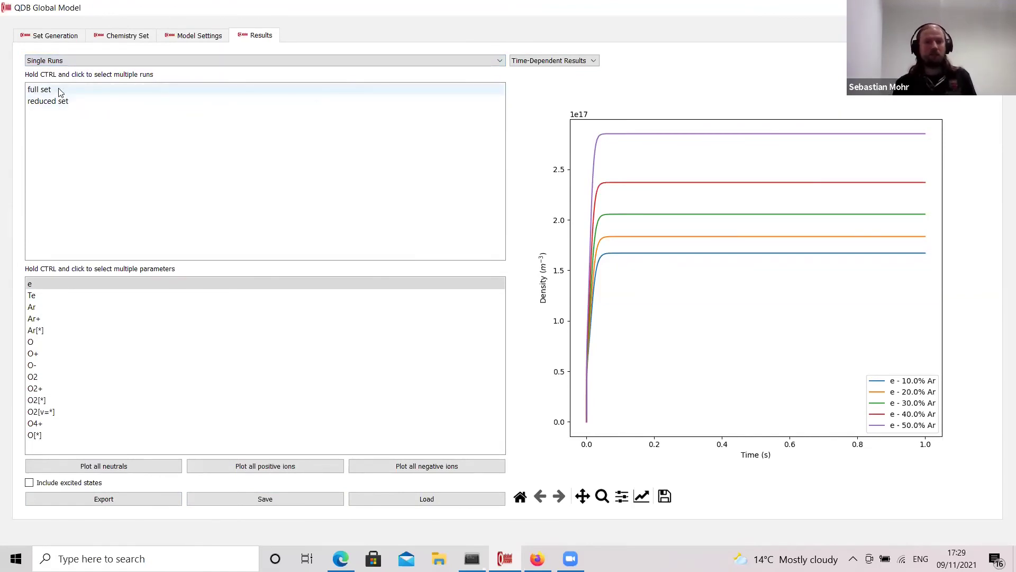
click(563, 65)
click(551, 83)
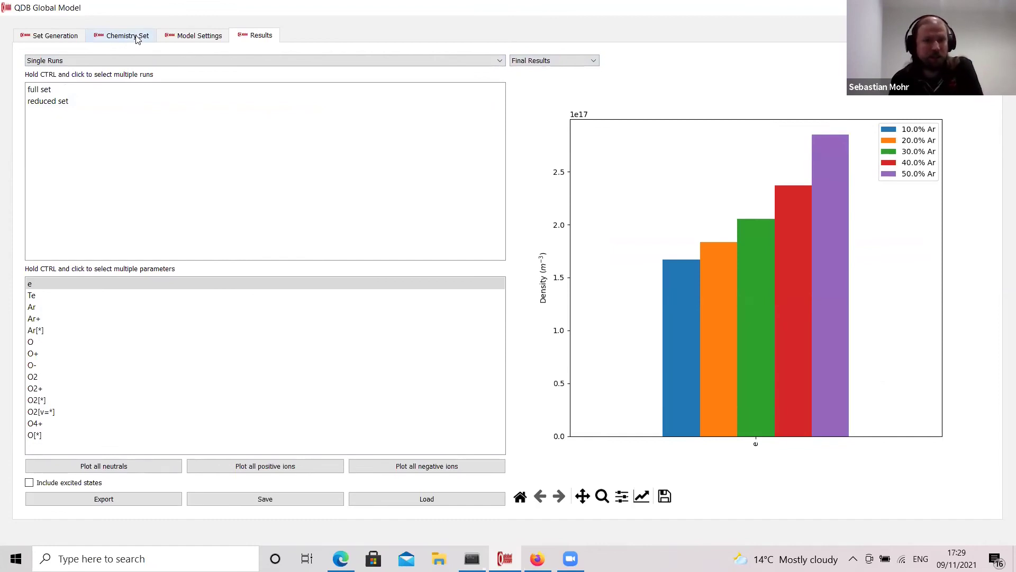
click(70, 94)
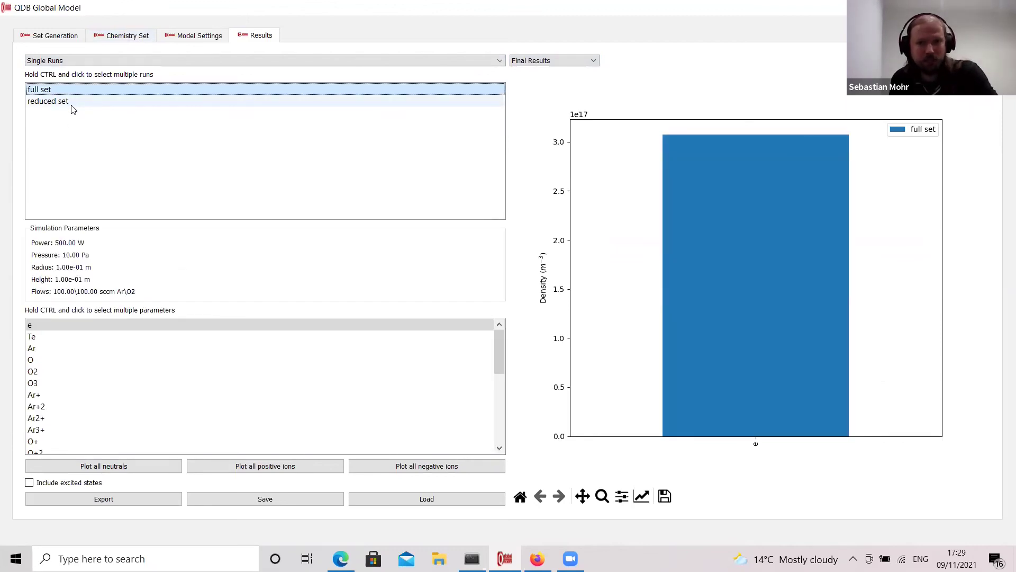
ctrl+click(72, 104)
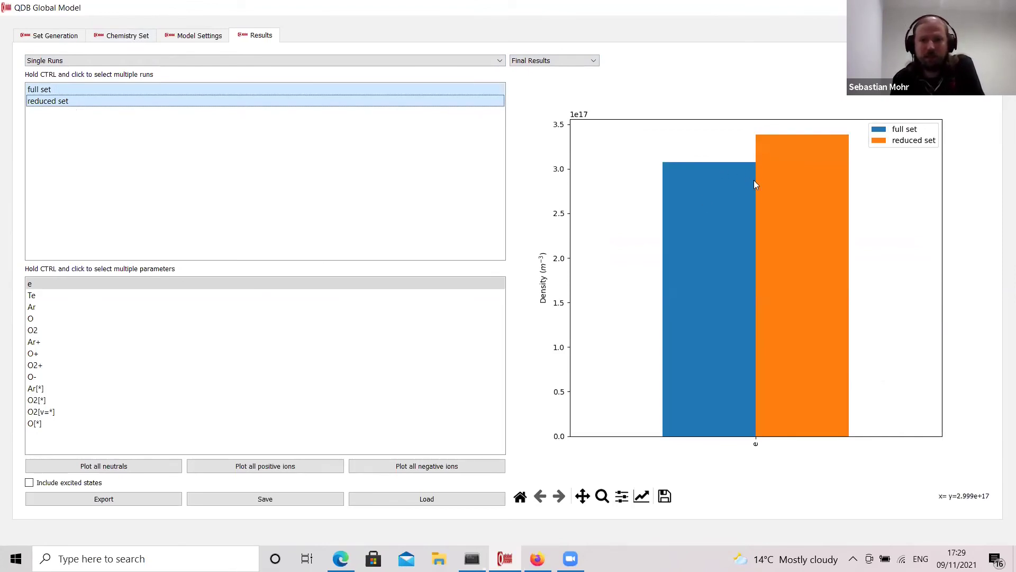
Compare Te, O, all neutrals, all positive ions and all negative ions in turn between the full and reduced sets.
click(44, 300)
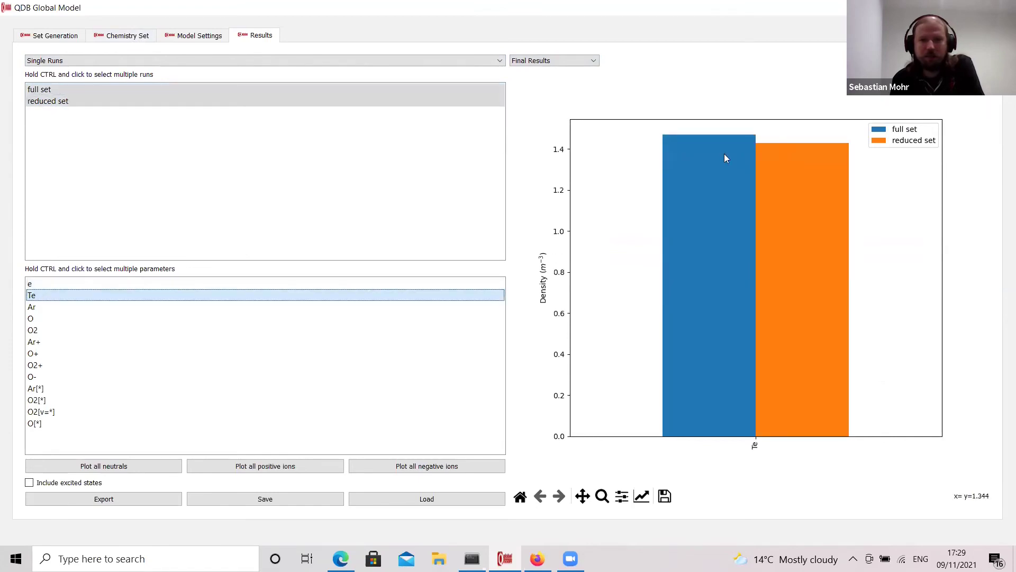
click(44, 319)
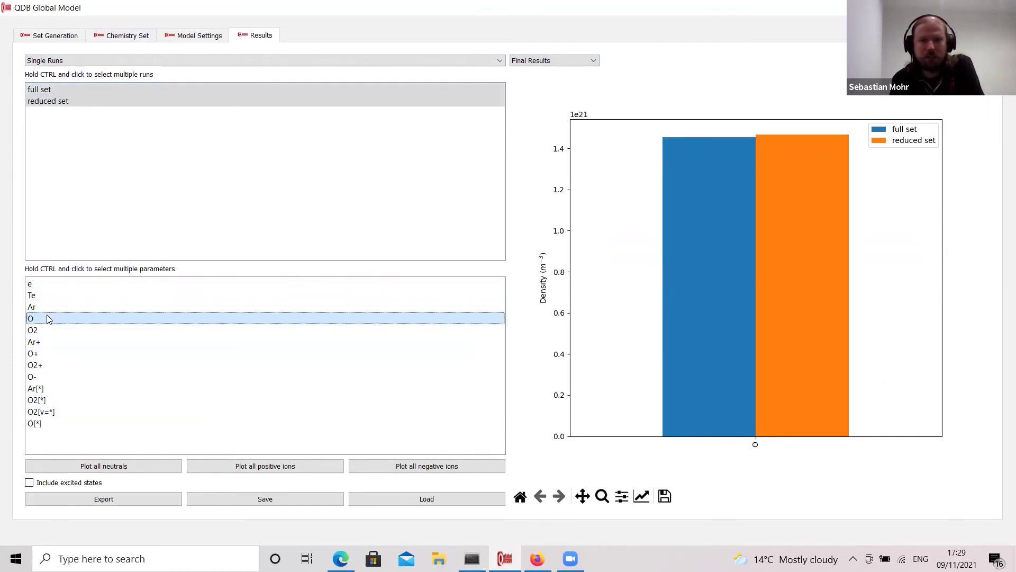
click(146, 469)
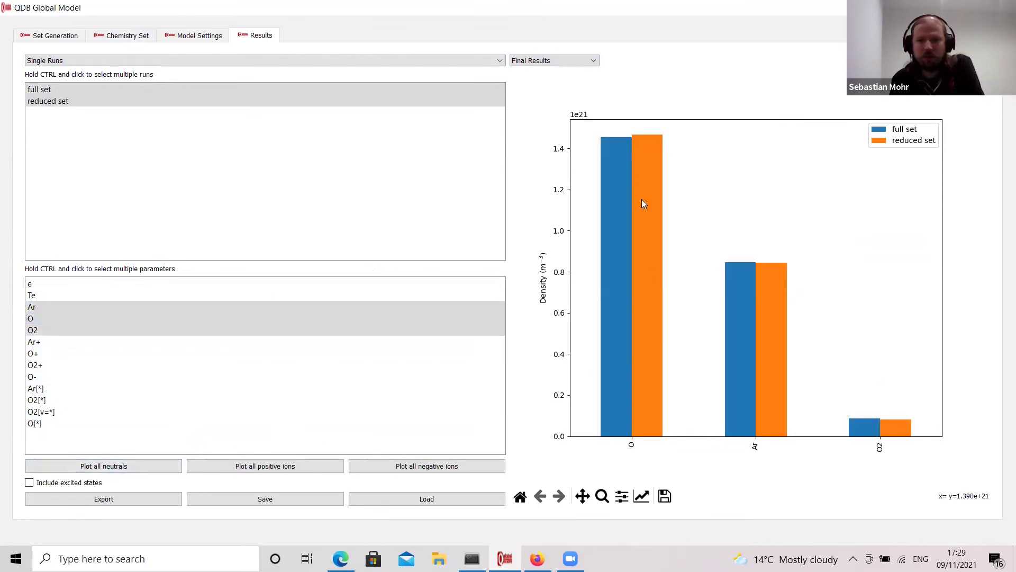
click(322, 468)
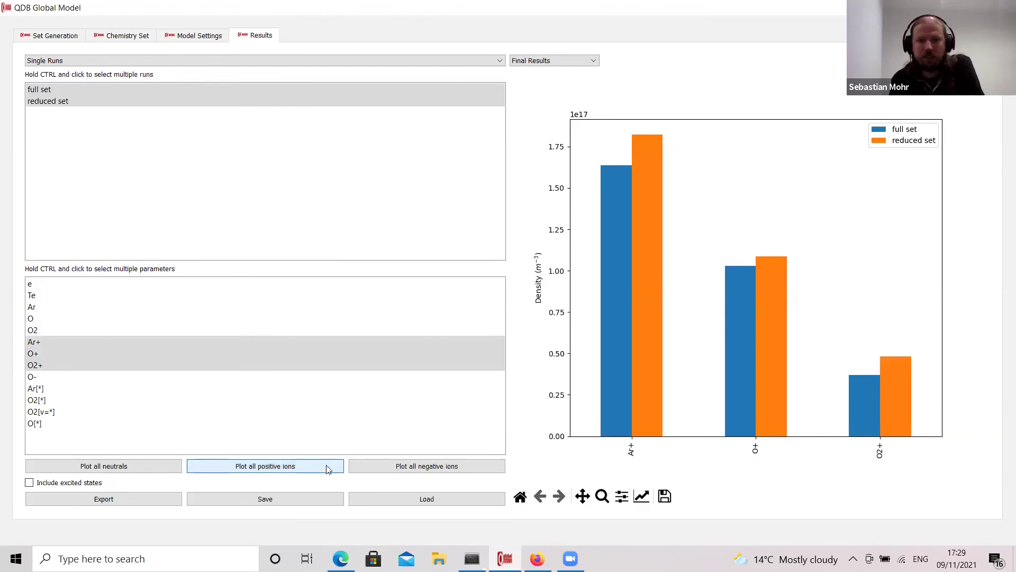
click(411, 468)
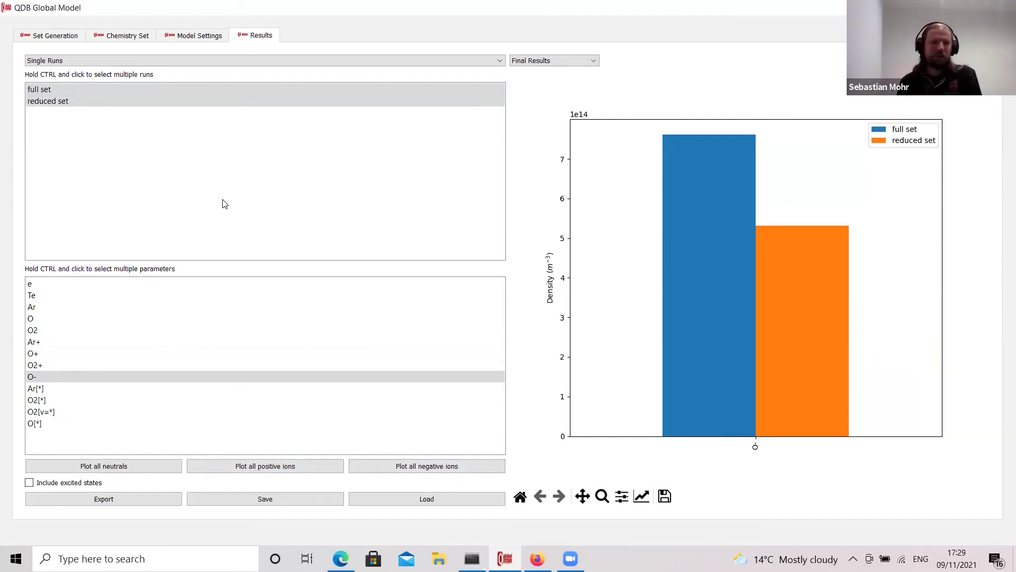
Plot O, Te and e again in turn for the full and reduced sets.
click(62, 320)
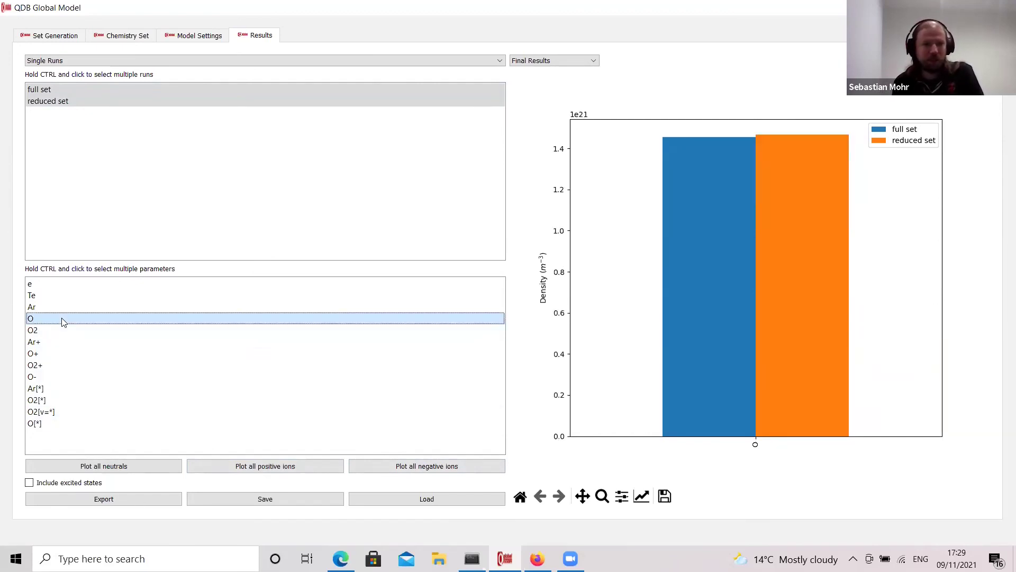
click(43, 296)
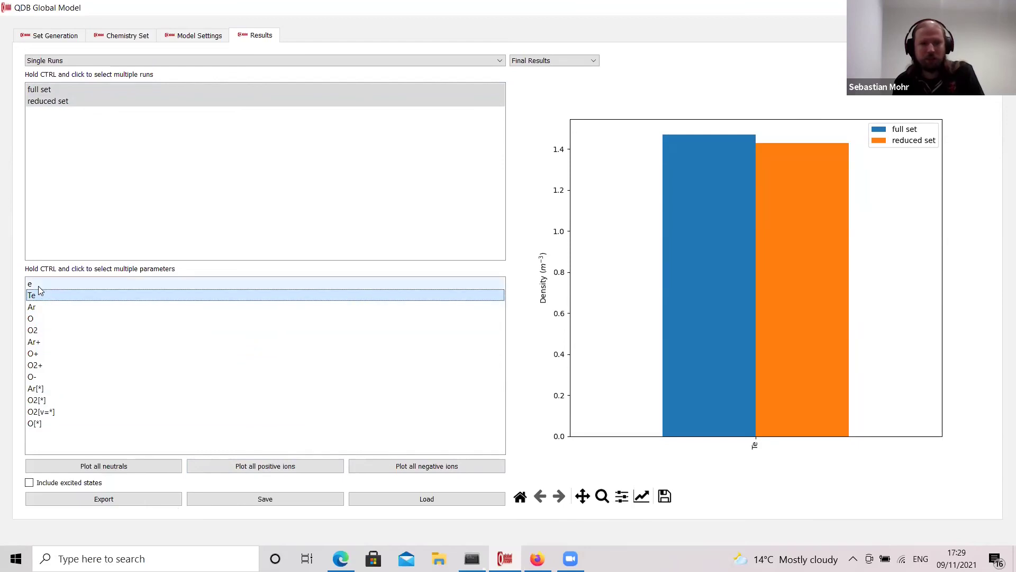
click(39, 286)
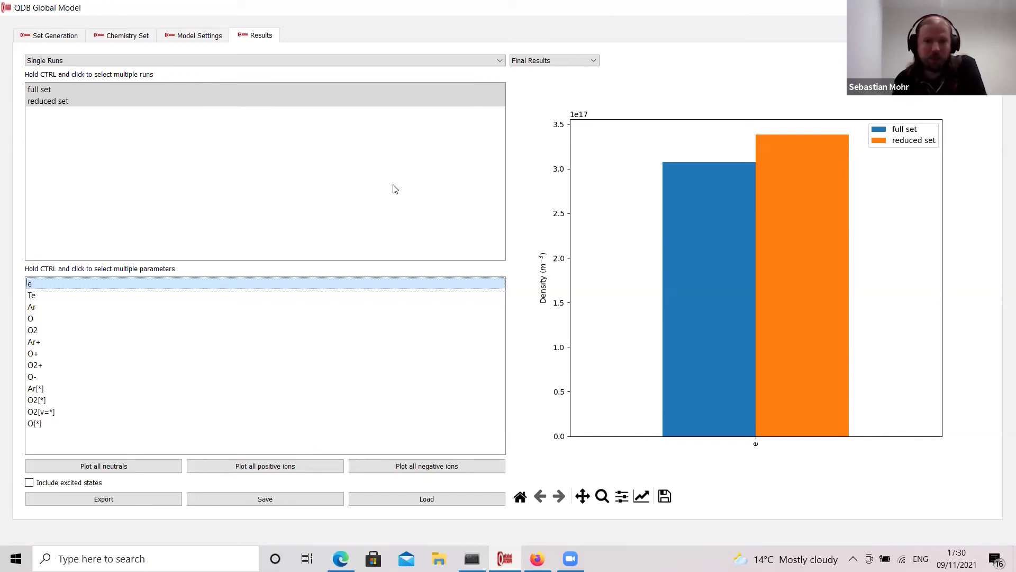
Review the model settings and the species in the chemistry set, and return to the results.
click(181, 36)
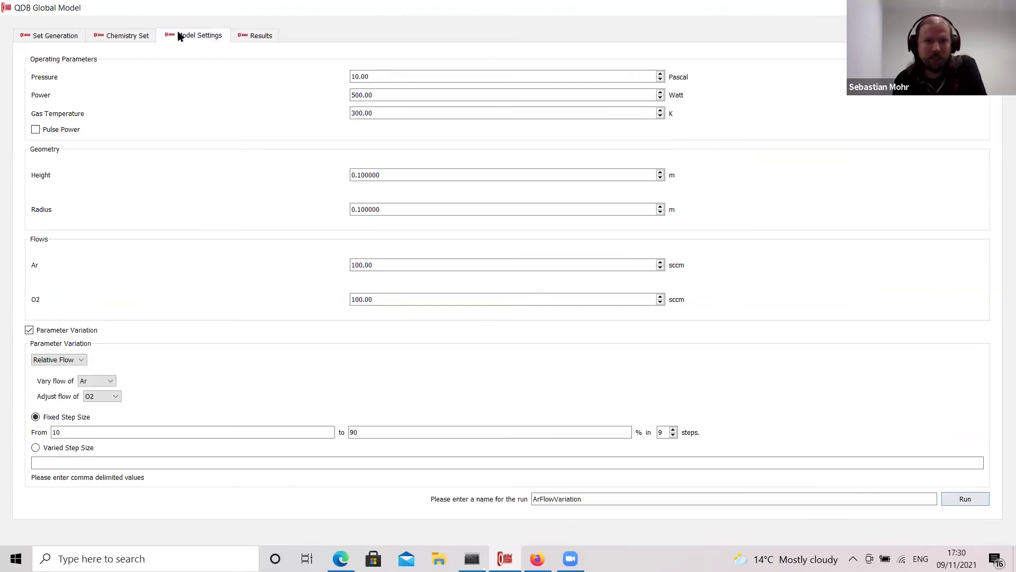
click(131, 37)
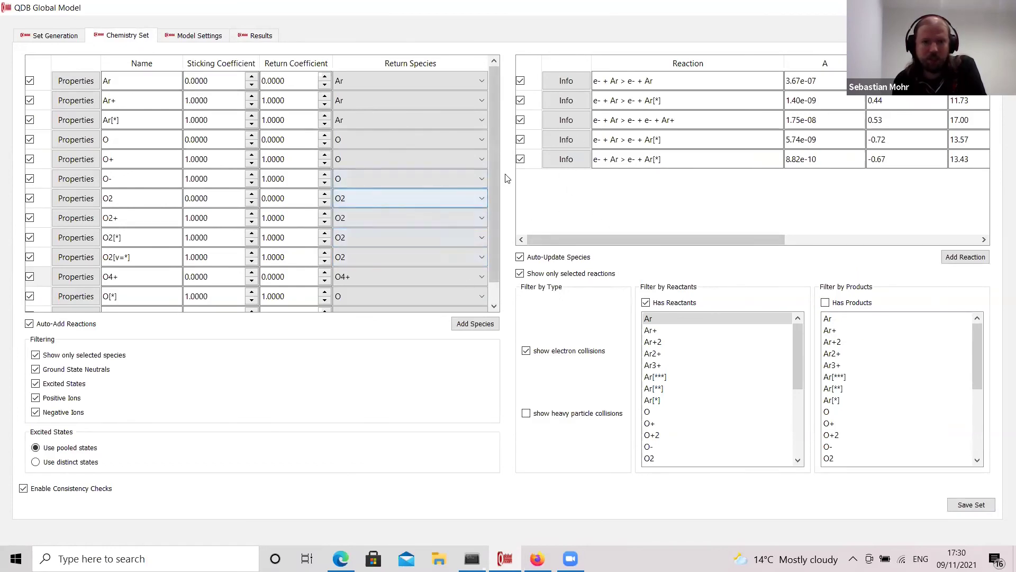
drag(495, 171, 496, 156)
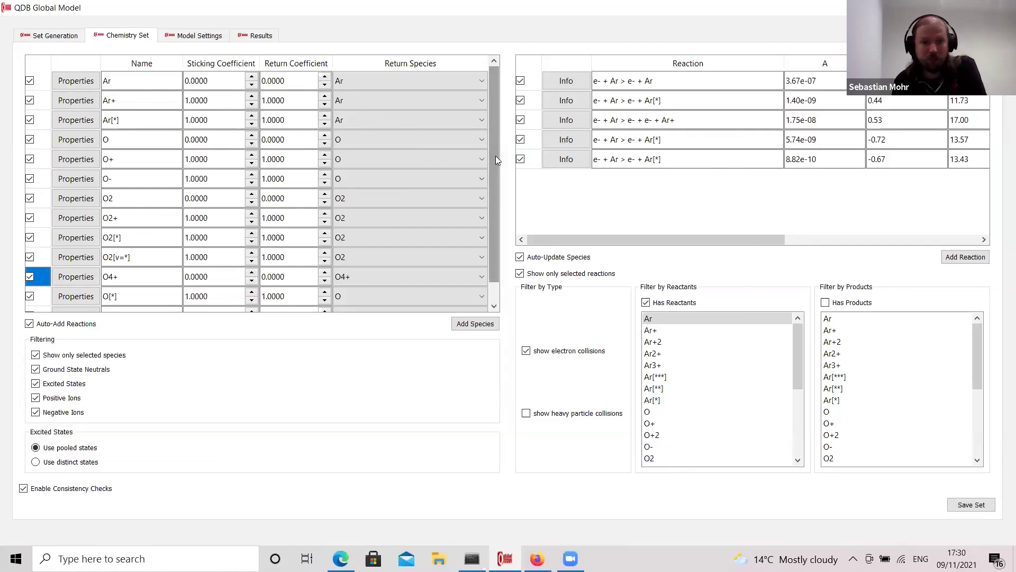
click(206, 41)
click(245, 37)
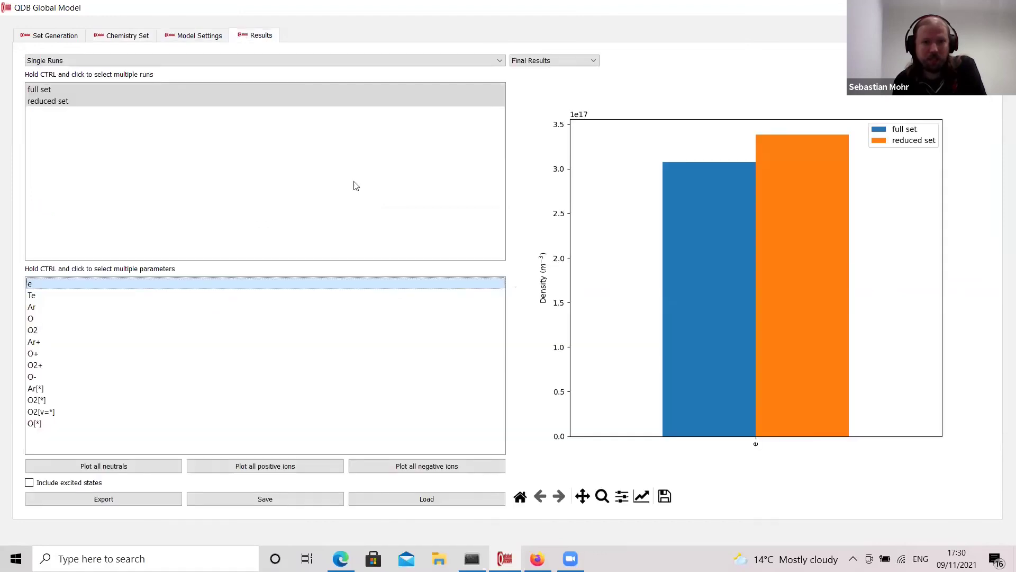